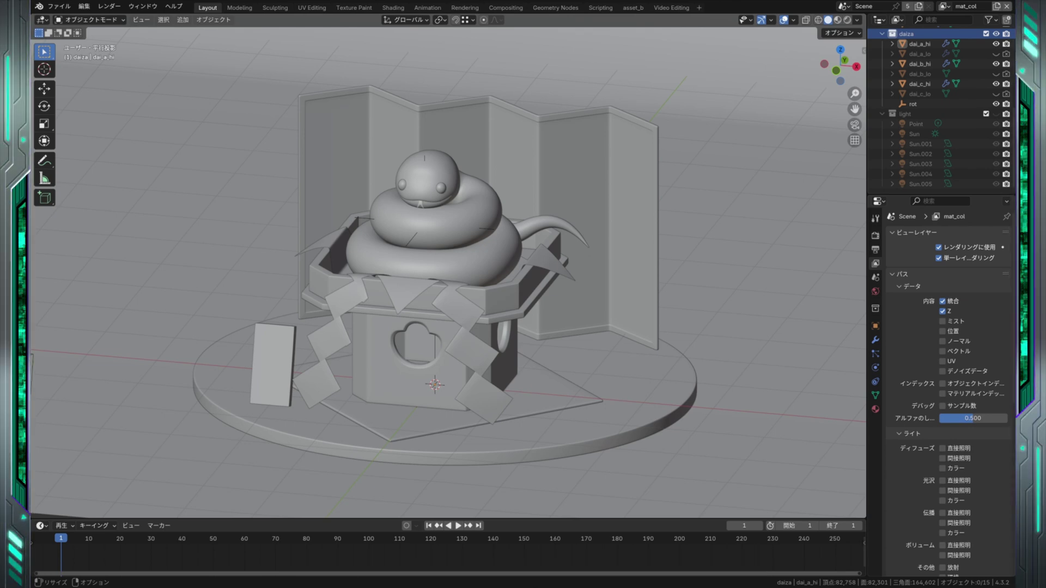
- Switch to the Shading workspace with the viewport in rendered shading
{"action": "left_click", "coordinate": [390, 8]}
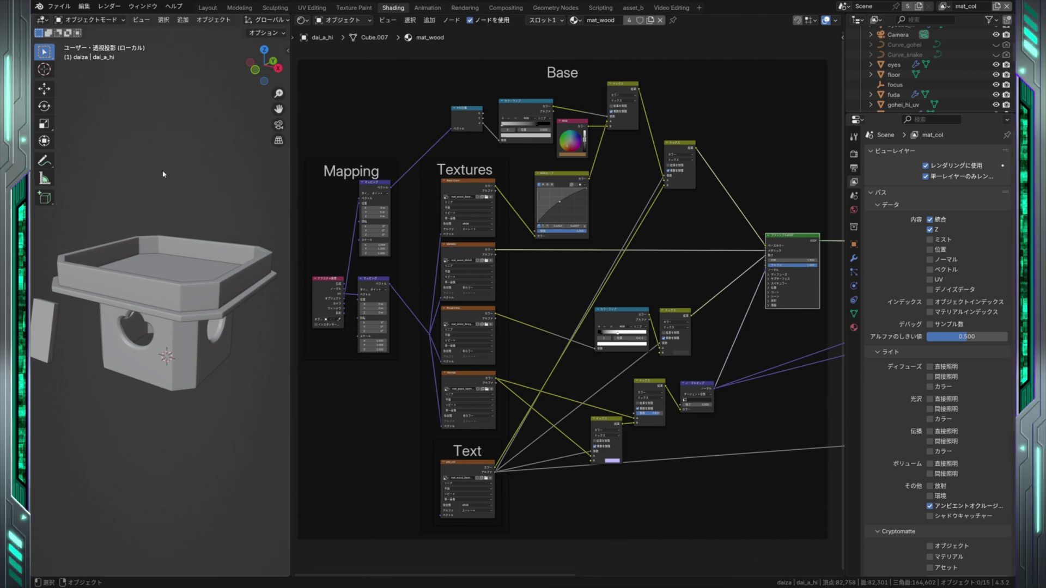
{"action": "key", "text": "z"}
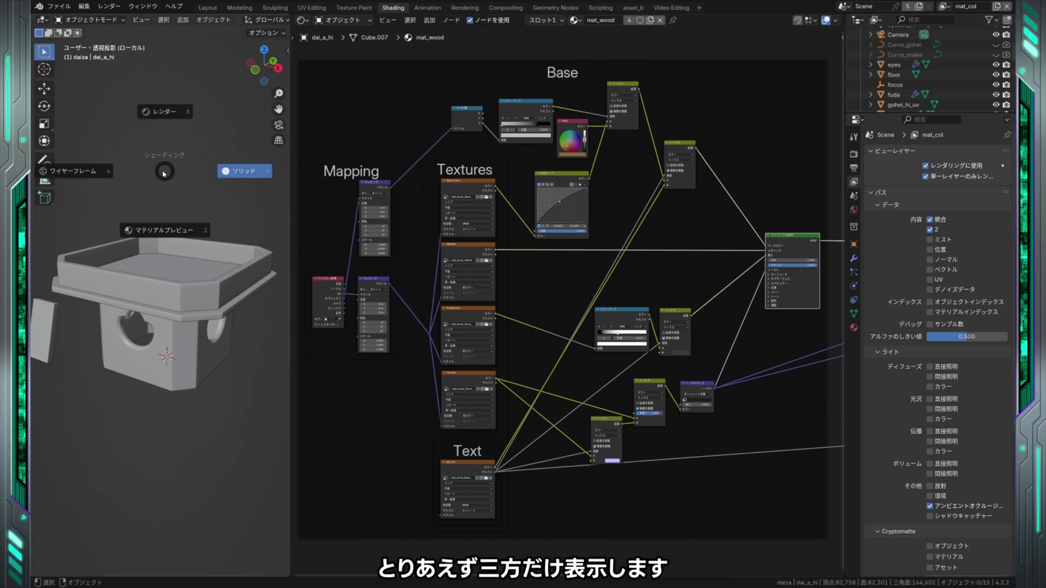
{"action": "left_click", "coordinate": [168, 115]}
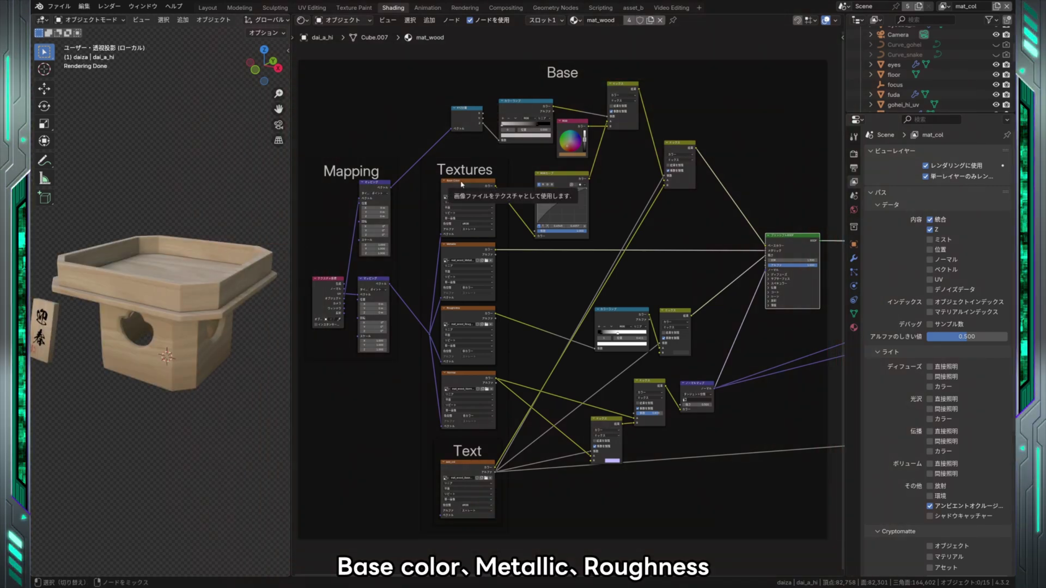
- Preview Base Color, Metallic, Roughness, Normal, Text textures and both mix steps, ending on Principled BSDF
{"action": "left_click", "coordinate": [461, 184], "text": "ctrl+shift"}
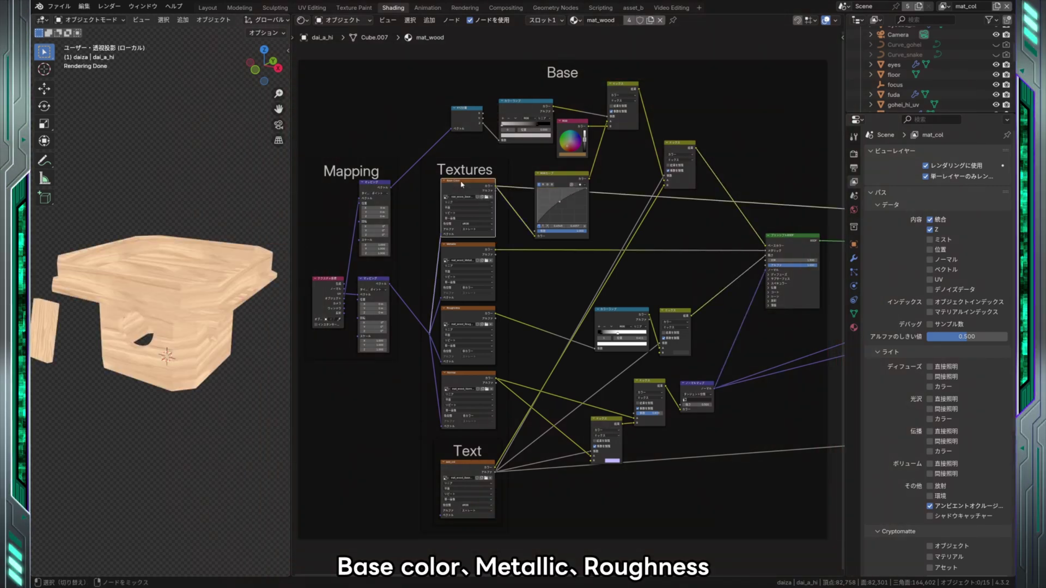
{"action": "left_click", "coordinate": [478, 248], "text": "ctrl+shift"}
{"action": "left_click", "coordinate": [466, 310], "text": "ctrl+shift"}
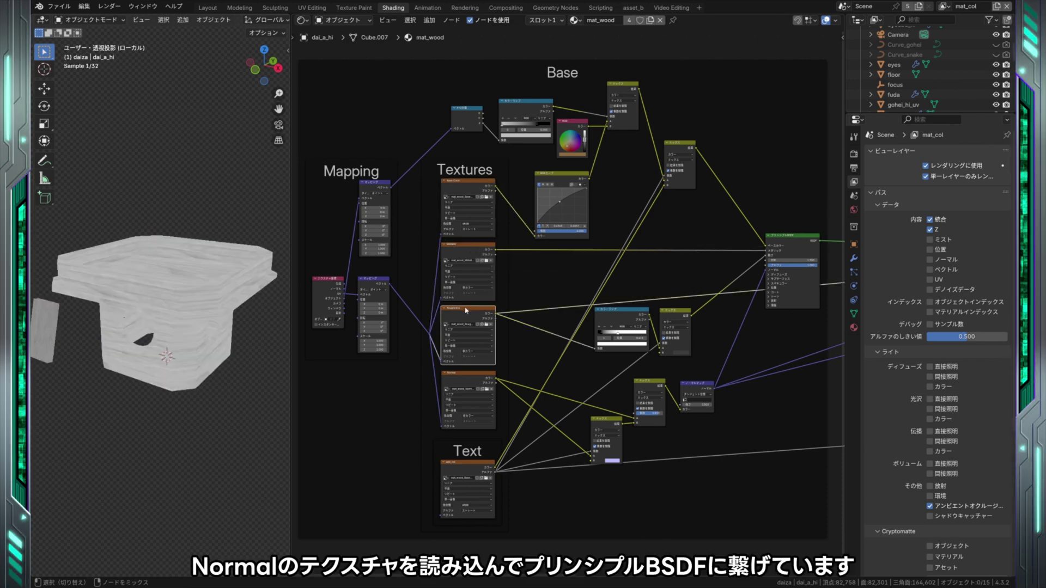
{"action": "left_click", "coordinate": [466, 374], "text": "ctrl+shift"}
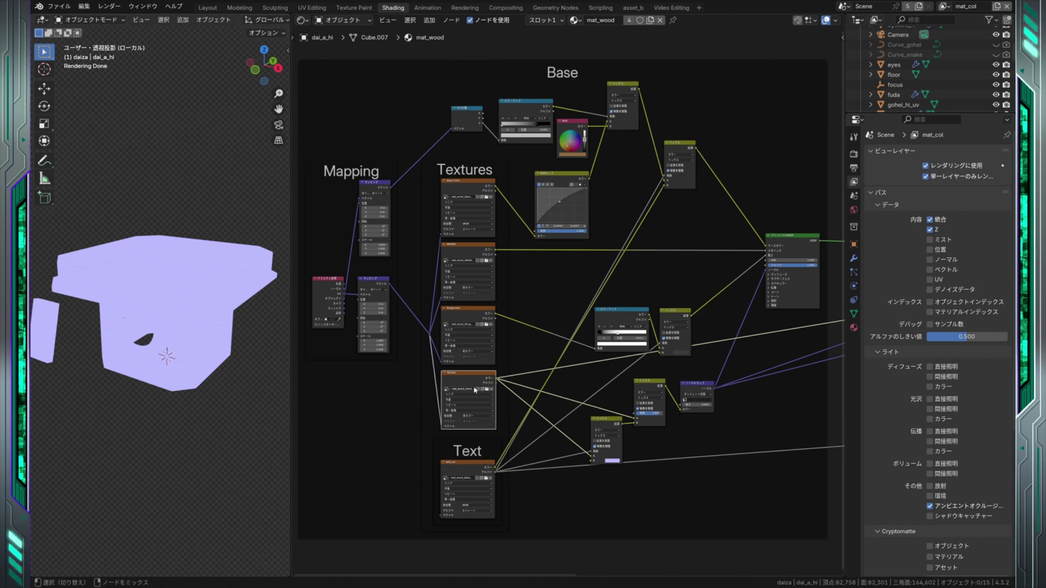
{"action": "left_click", "coordinate": [471, 465], "text": "ctrl+shift"}
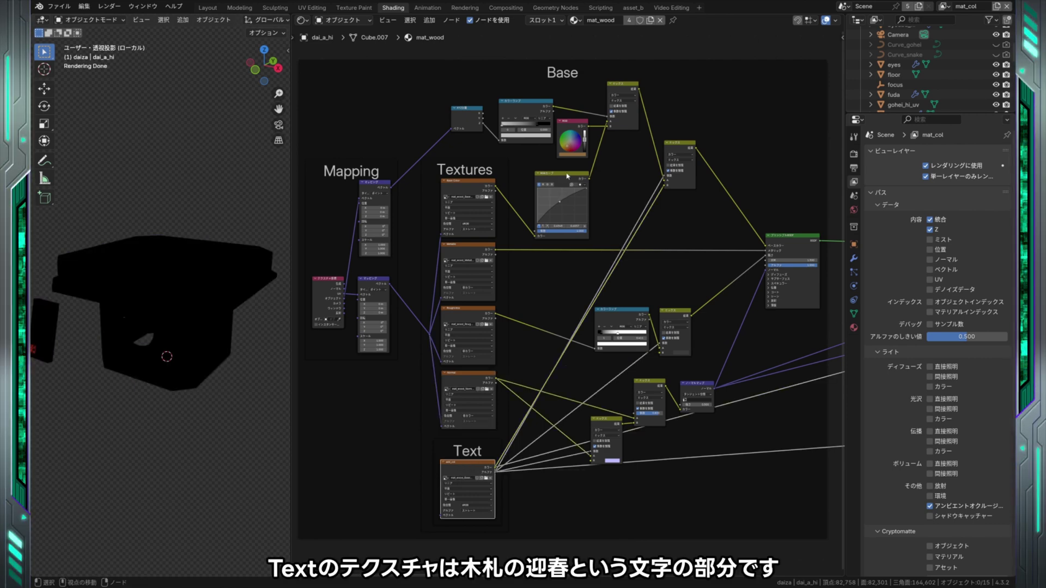
{"action": "left_click", "coordinate": [621, 86], "text": "ctrl+shift"}
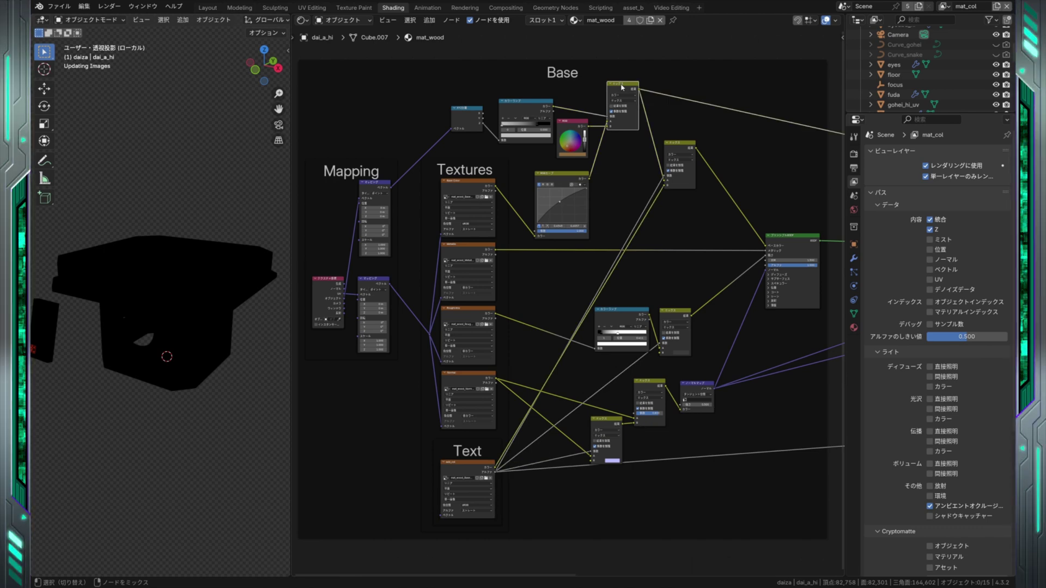
{"action": "left_click", "coordinate": [679, 145], "text": "ctrl+shift"}
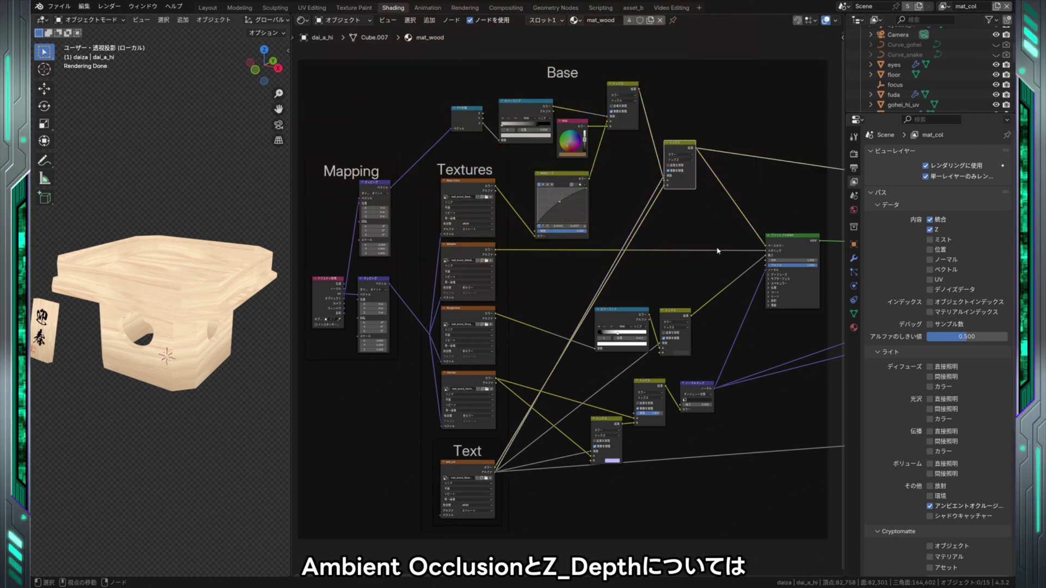
{"action": "left_click", "coordinate": [789, 240], "text": "ctrl+shift"}
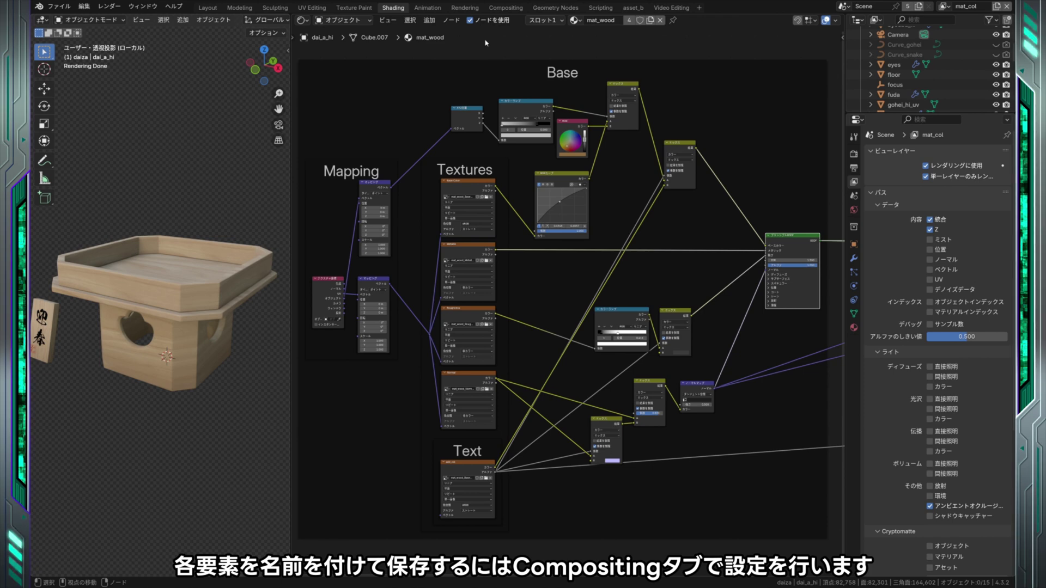
- Show the Render Layers image in the Compositing backdrop and display the File Output node's settings
{"action": "left_click", "coordinate": [505, 7]}
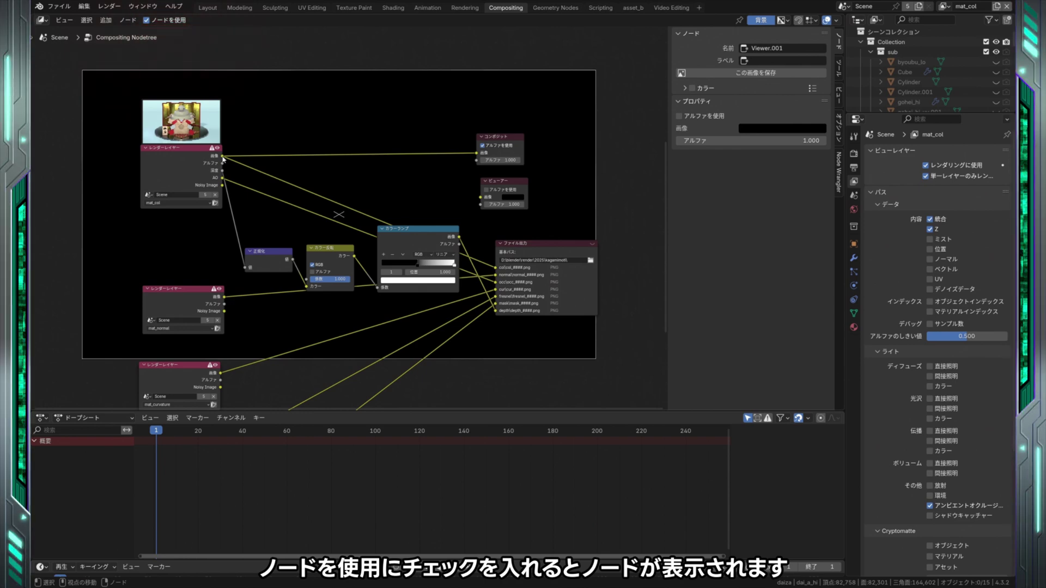
{"action": "mouse_move", "coordinate": [222, 156]}
{"action": "left_mouse_down"}
{"action": "mouse_move", "coordinate": [481, 199]}
{"action": "mouse_move", "coordinate": [502, 179]}
{"action": "left_mouse_up"}
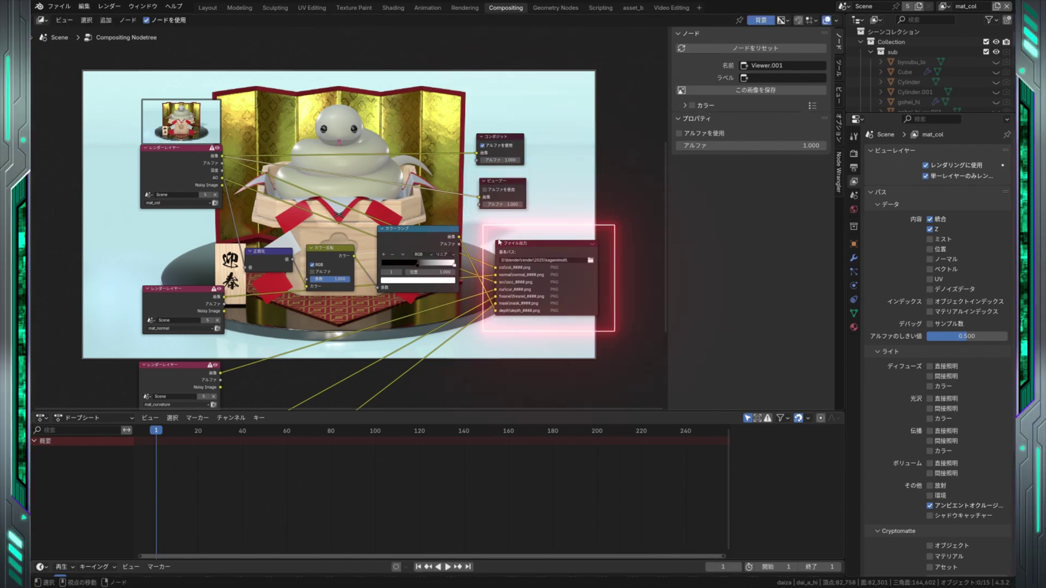
{"action": "left_click", "coordinate": [529, 245]}
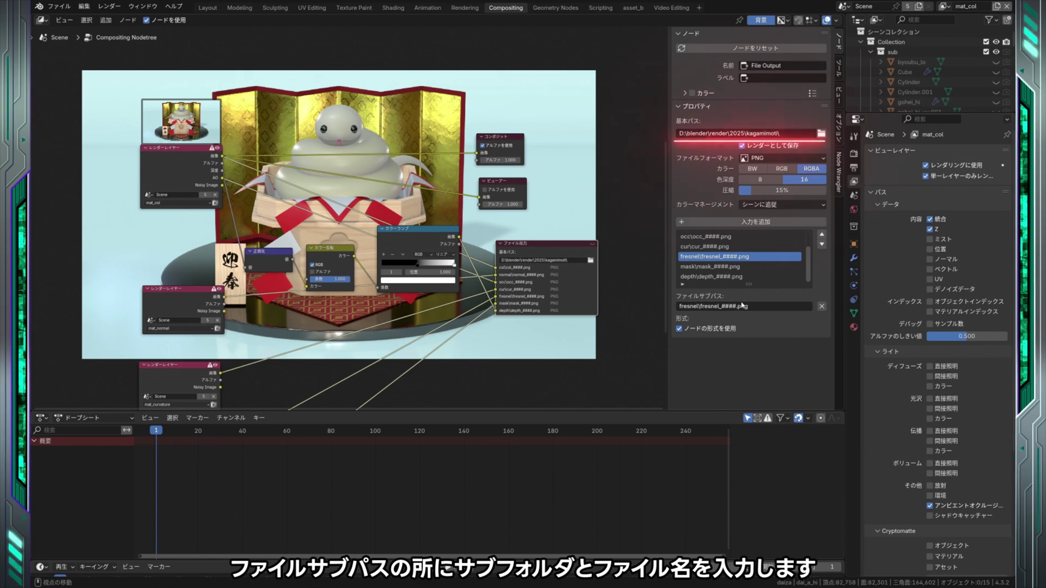
- Inspect the col and occ File Output slots, then preview the AO pass in the backdrop
{"action": "scroll", "coordinate": [741, 261], "scroll_direction": "up", "scroll_amount": 2}
{"action": "left_click", "coordinate": [735, 236]}
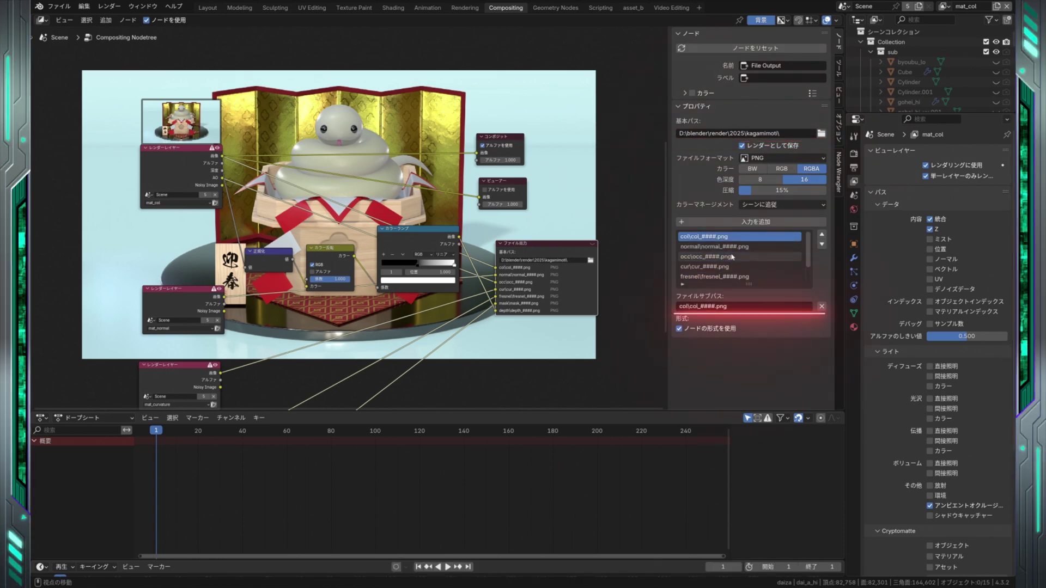
{"action": "left_click", "coordinate": [733, 257]}
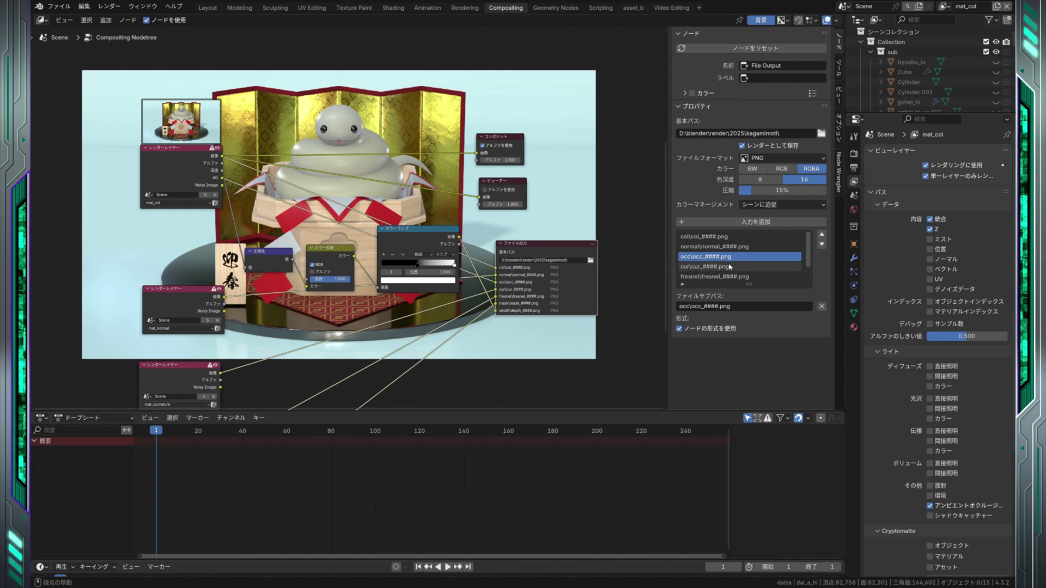
{"action": "left_click_drag", "start_coordinate": [222, 177], "coordinate": [479, 197]}
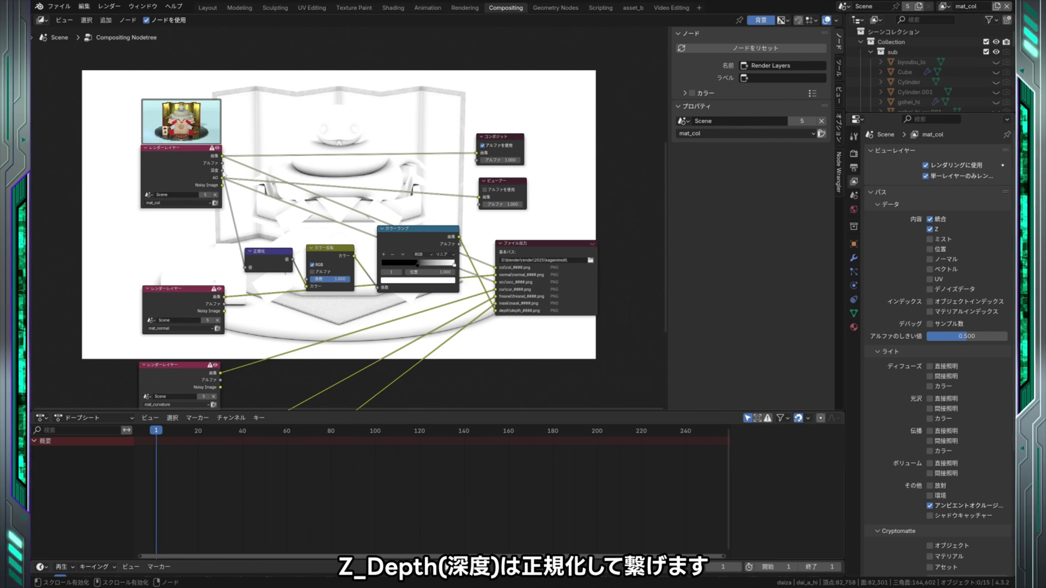
- Preview the Depth pass raw, then after Normalize, Invert and the Color Ramp
{"action": "left_click_drag", "start_coordinate": [222, 170], "coordinate": [481, 197]}
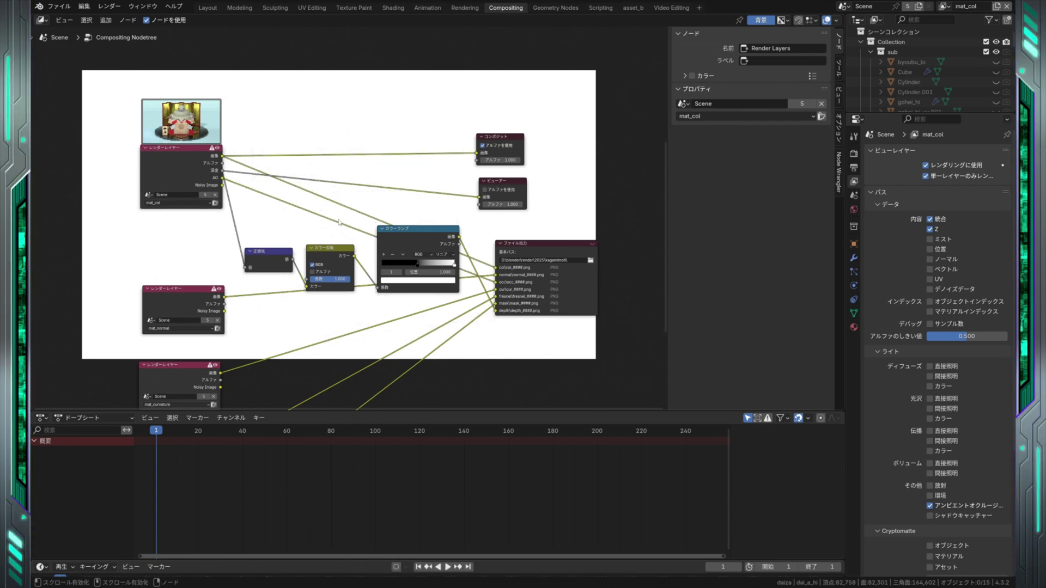
{"action": "left_click_drag", "start_coordinate": [293, 260], "coordinate": [478, 195]}
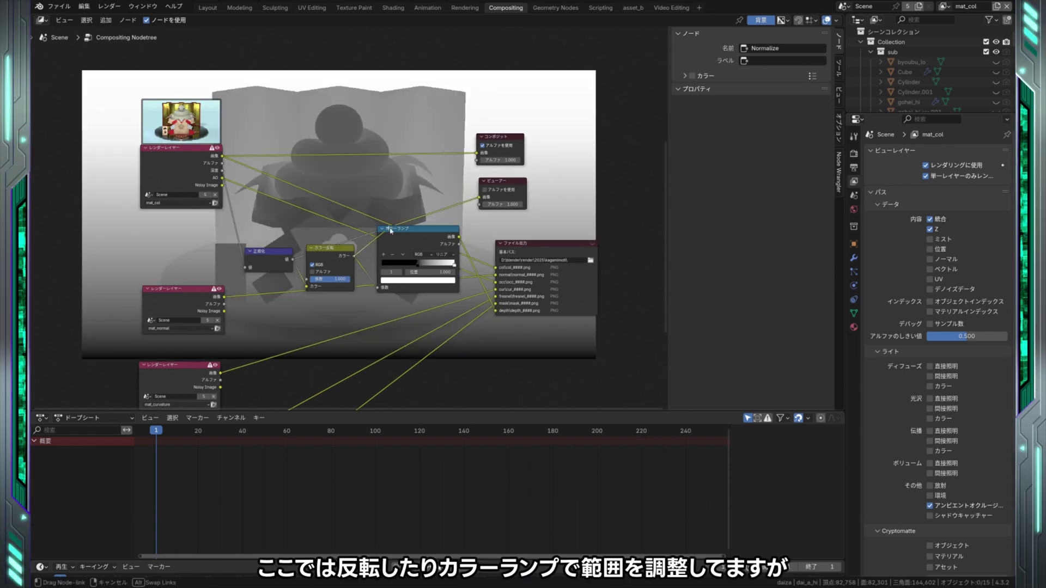
{"action": "left_click_drag", "start_coordinate": [355, 256], "coordinate": [479, 197]}
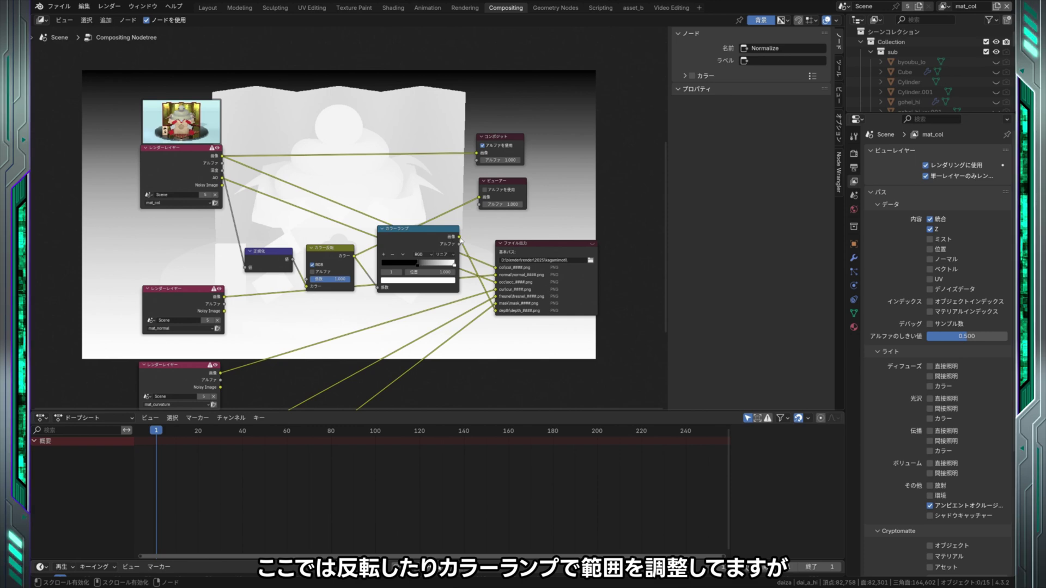
{"action": "left_click_drag", "start_coordinate": [460, 238], "coordinate": [480, 197]}
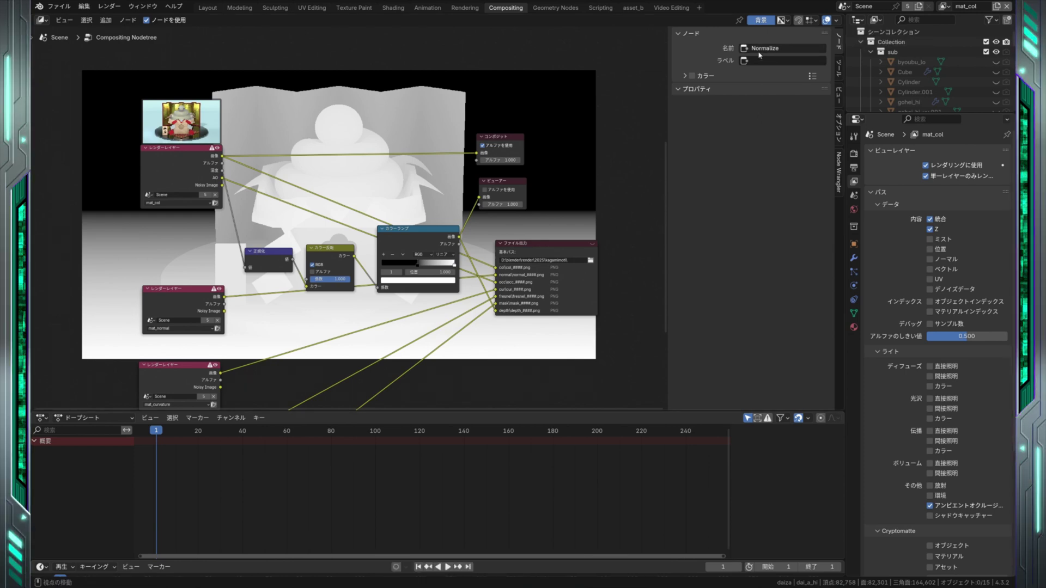
- Enable the Mist-to-UV data passes and light passes without index passes, previewing Normal then Image
{"action": "left_click_drag", "start_coordinate": [930, 239], "coordinate": [930, 316]}
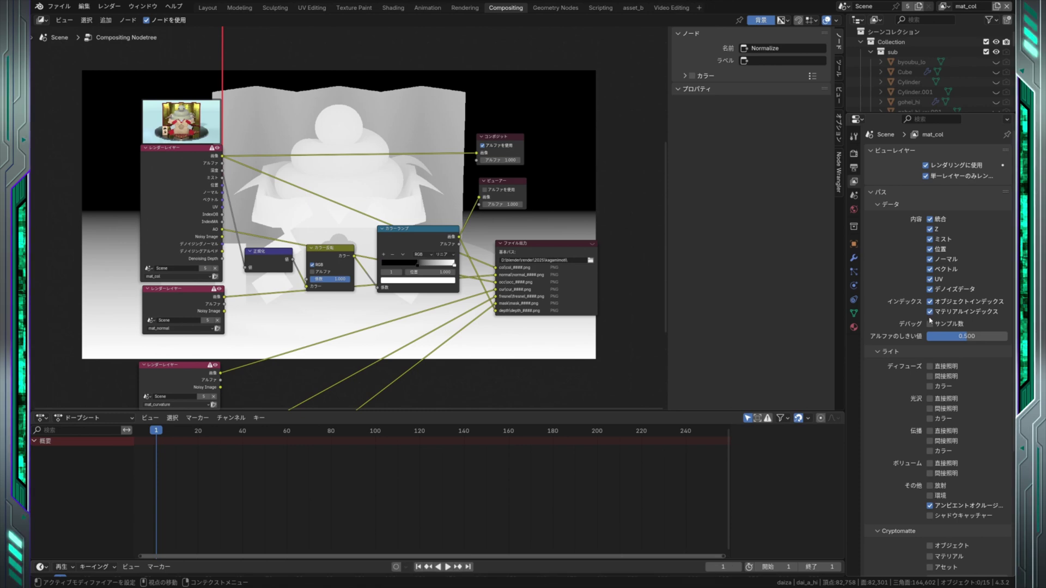
{"action": "left_click_drag", "start_coordinate": [929, 311], "coordinate": [931, 303]}
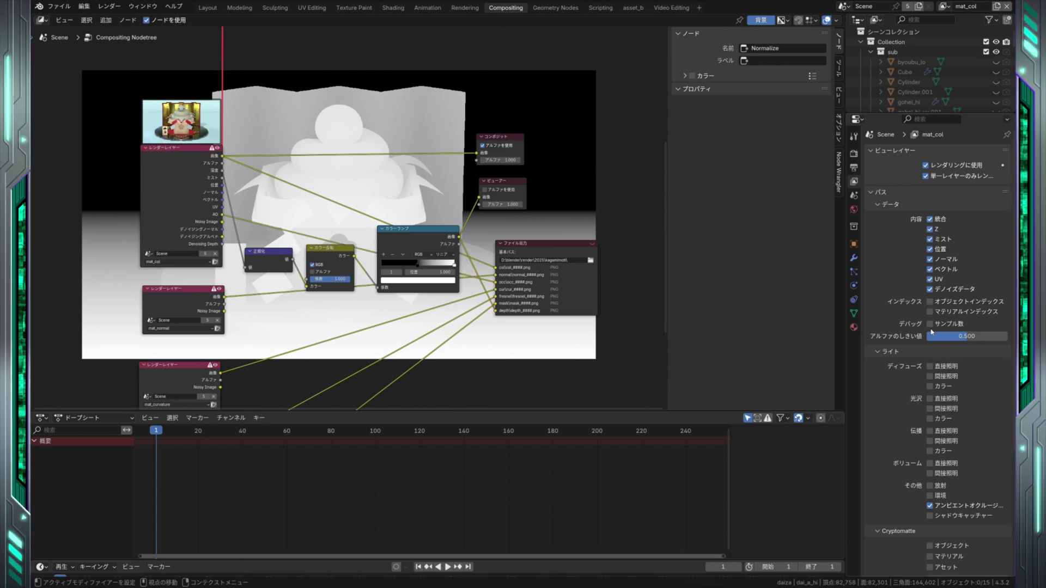
{"action": "left_click_drag", "start_coordinate": [929, 366], "coordinate": [941, 481]}
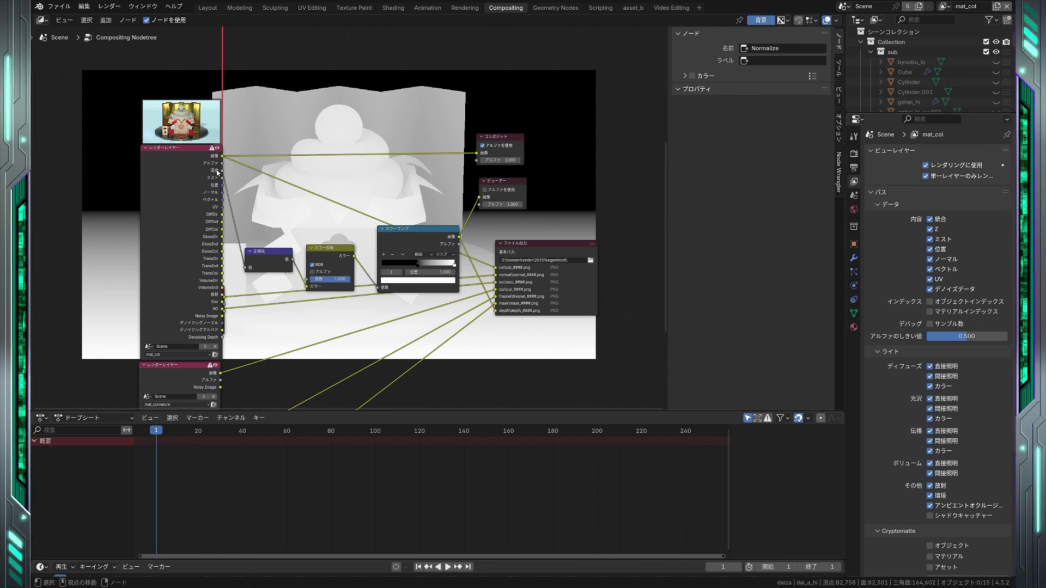
{"action": "left_click_drag", "start_coordinate": [222, 193], "coordinate": [485, 195]}
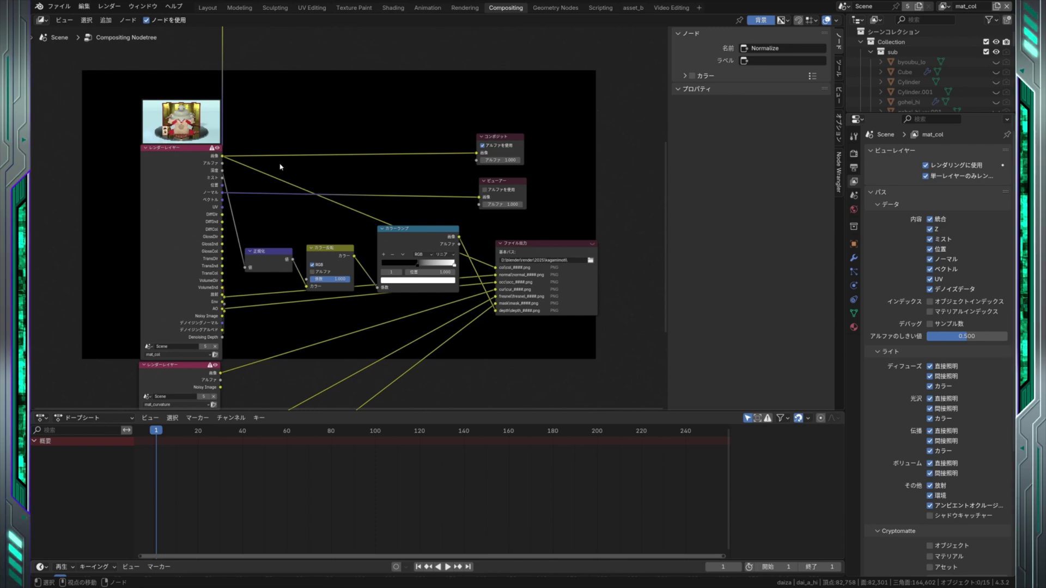
{"action": "left_click_drag", "start_coordinate": [224, 157], "coordinate": [479, 197]}
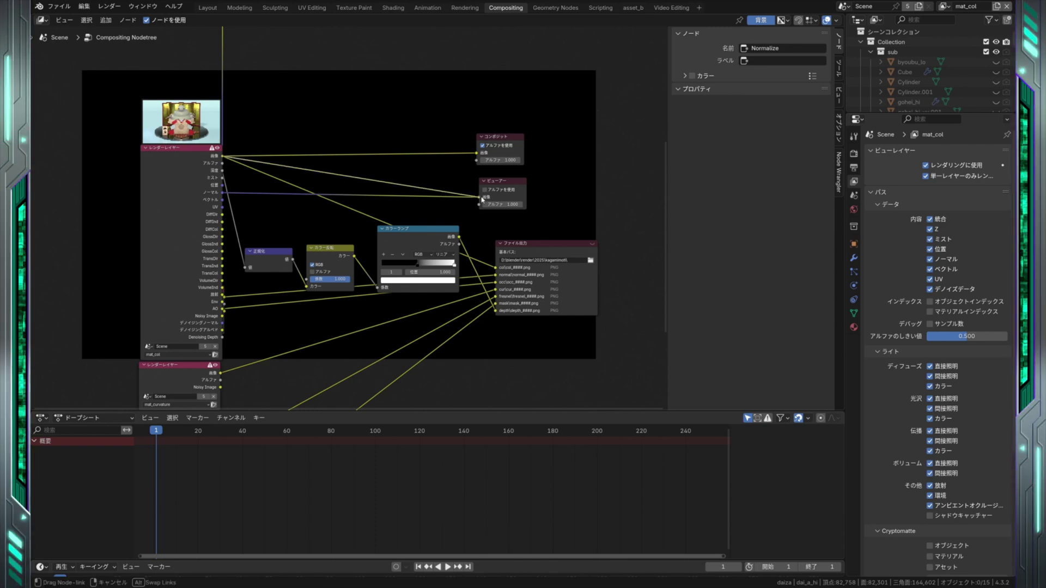
- Render the current frame once and return to the compositor
{"action": "left_click", "coordinate": [102, 7]}
{"action": "left_click", "coordinate": [138, 18]}
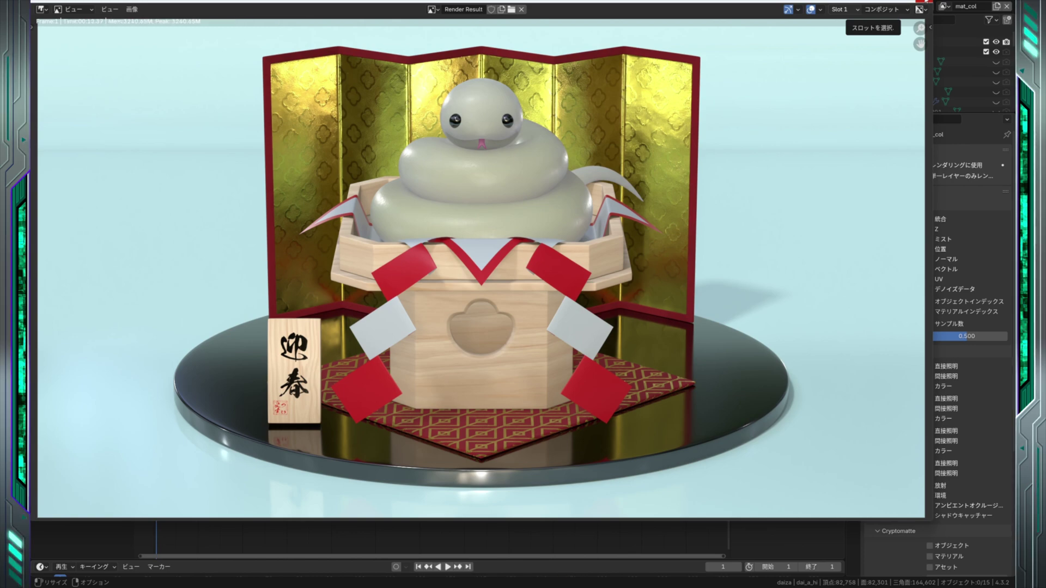
{"action": "key", "text": "Escape"}
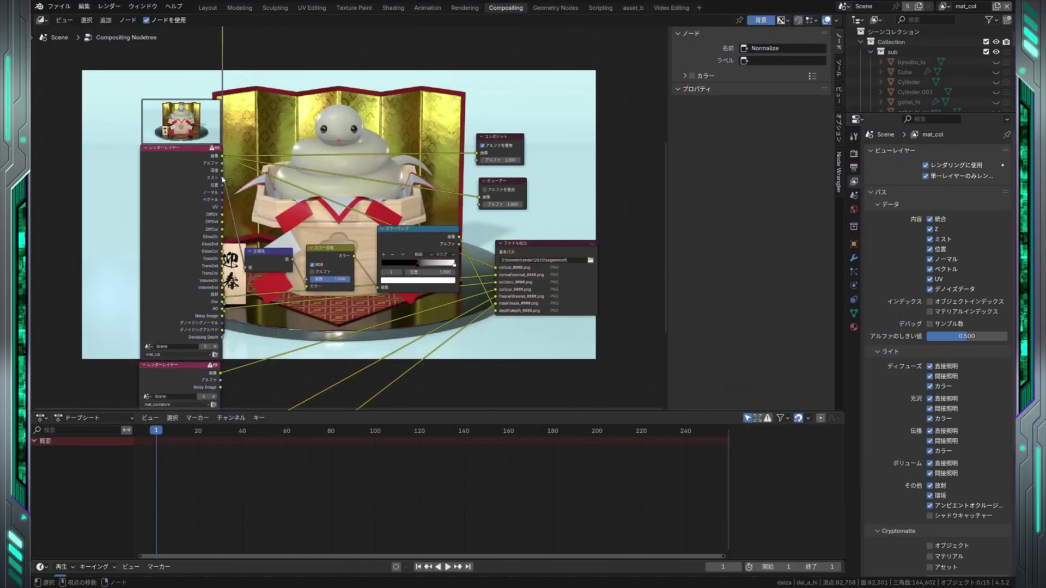
- Preview Mist, Position, Normal, Vector, UV, diffuse, glossy colour and transmission passes in turn
{"action": "left_click_drag", "start_coordinate": [222, 177], "coordinate": [478, 196]}
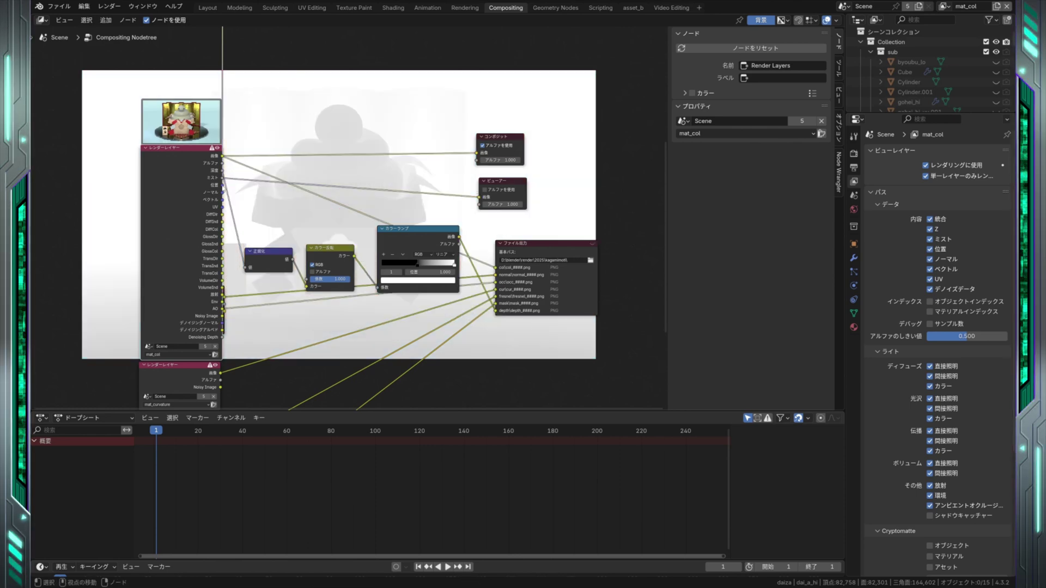
{"action": "left_click_drag", "start_coordinate": [222, 185], "coordinate": [479, 197]}
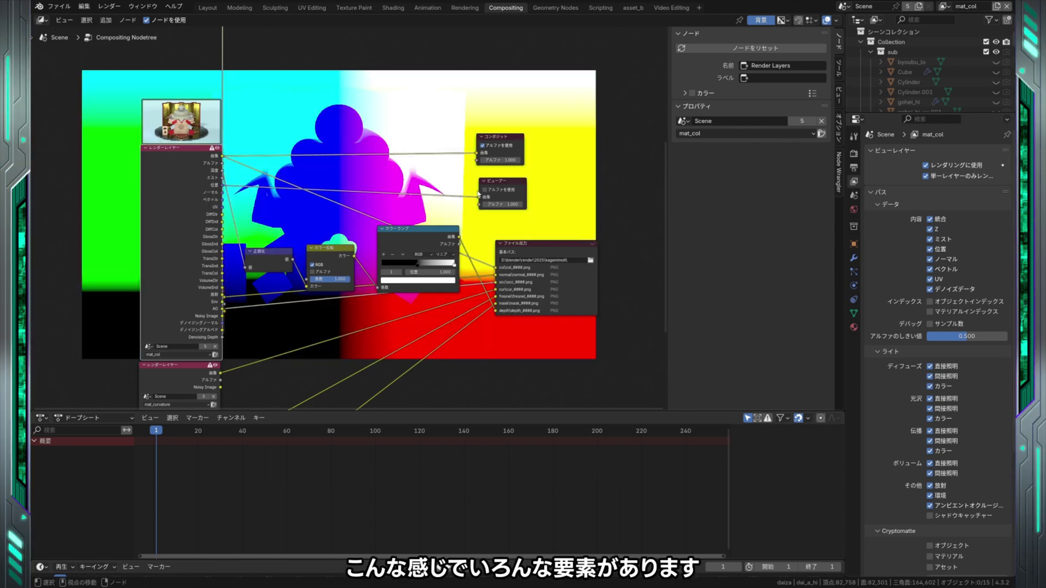
{"action": "left_click_drag", "start_coordinate": [223, 192], "coordinate": [479, 196]}
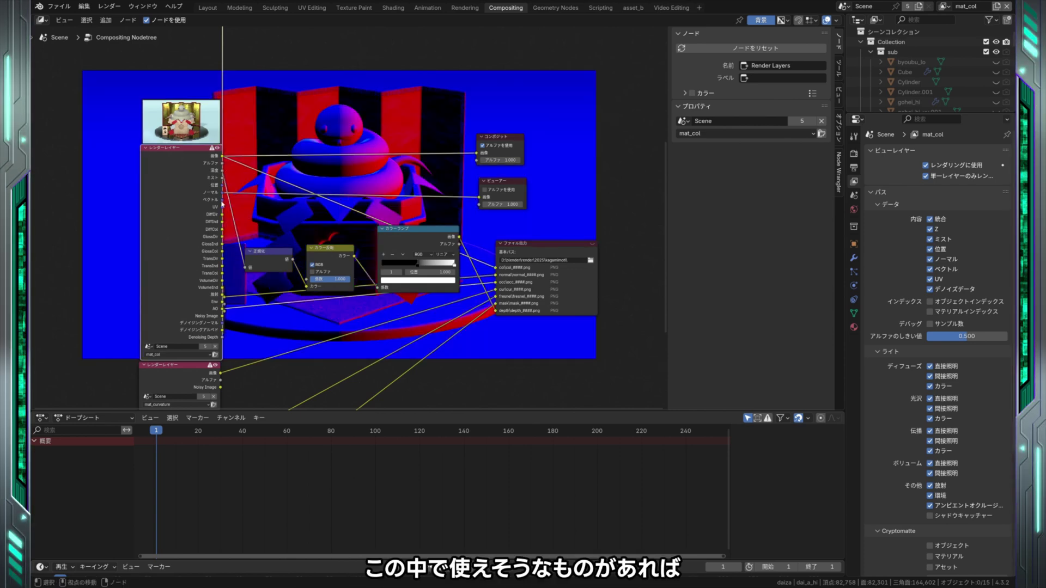
{"action": "left_click_drag", "start_coordinate": [222, 200], "coordinate": [478, 196]}
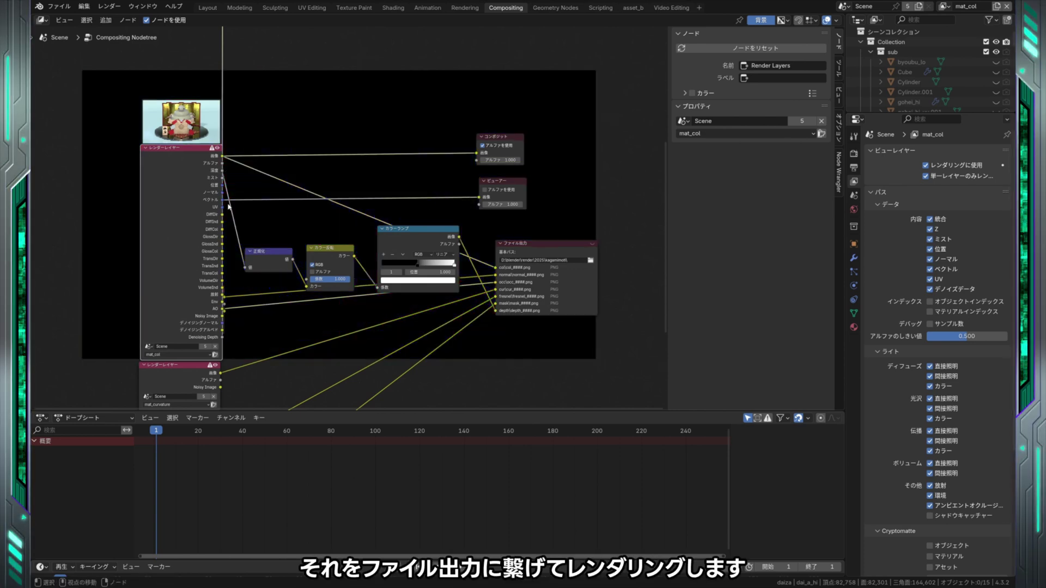
{"action": "left_click_drag", "start_coordinate": [223, 207], "coordinate": [478, 197]}
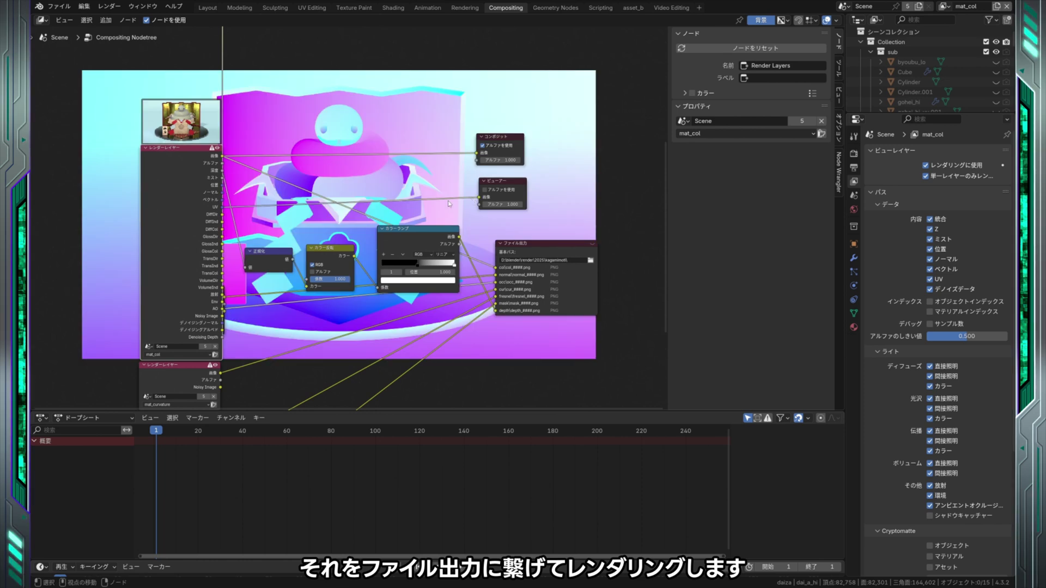
{"action": "left_click_drag", "start_coordinate": [223, 215], "coordinate": [480, 197]}
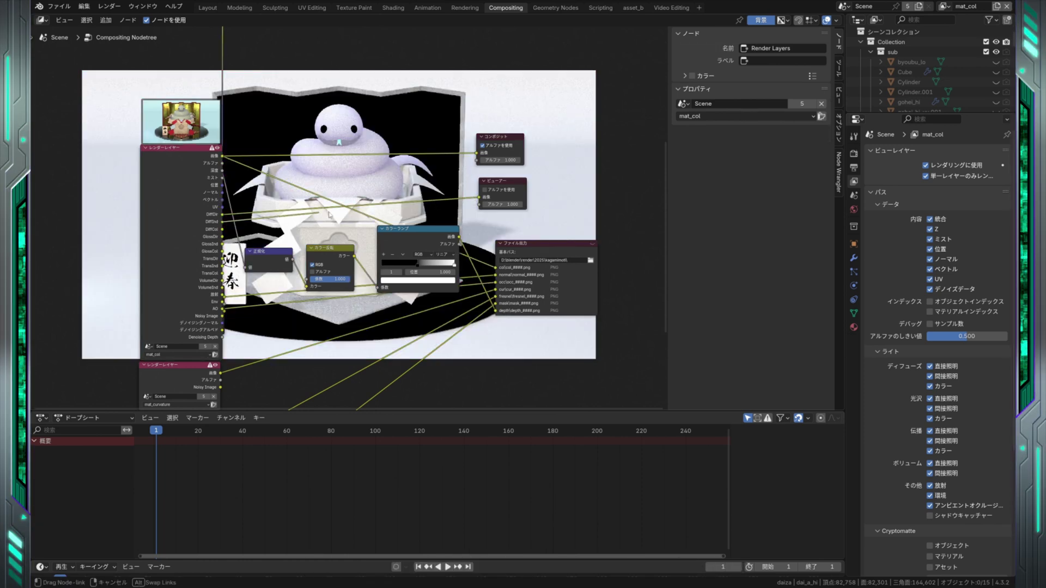
{"action": "mouse_move", "coordinate": [329, 214]}
{"action": "left_mouse_down"}
{"action": "mouse_move", "coordinate": [223, 222]}
{"action": "mouse_move", "coordinate": [222, 244]}
{"action": "left_mouse_up"}
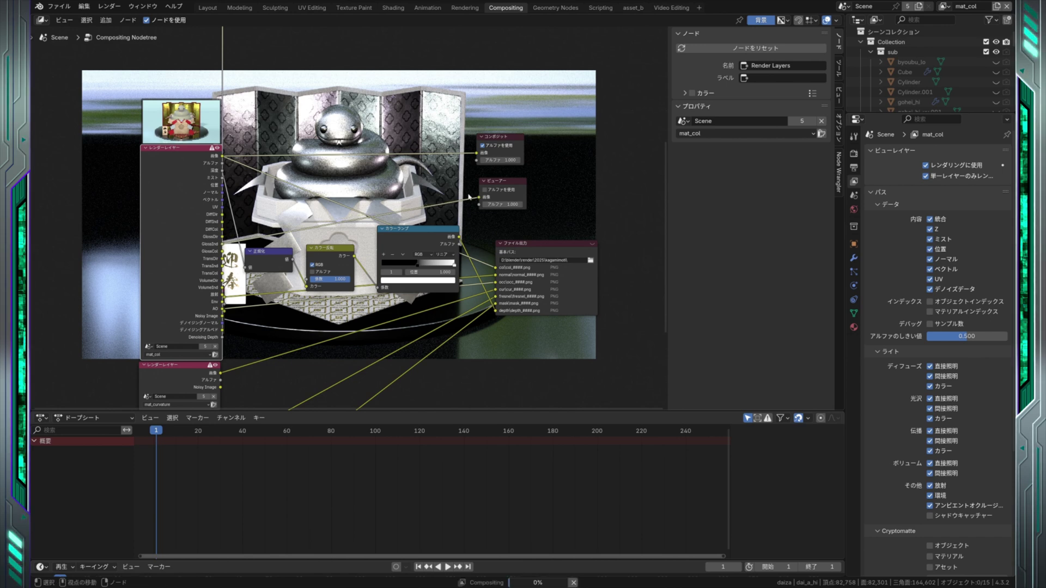
{"action": "left_click_drag", "start_coordinate": [223, 252], "coordinate": [479, 197]}
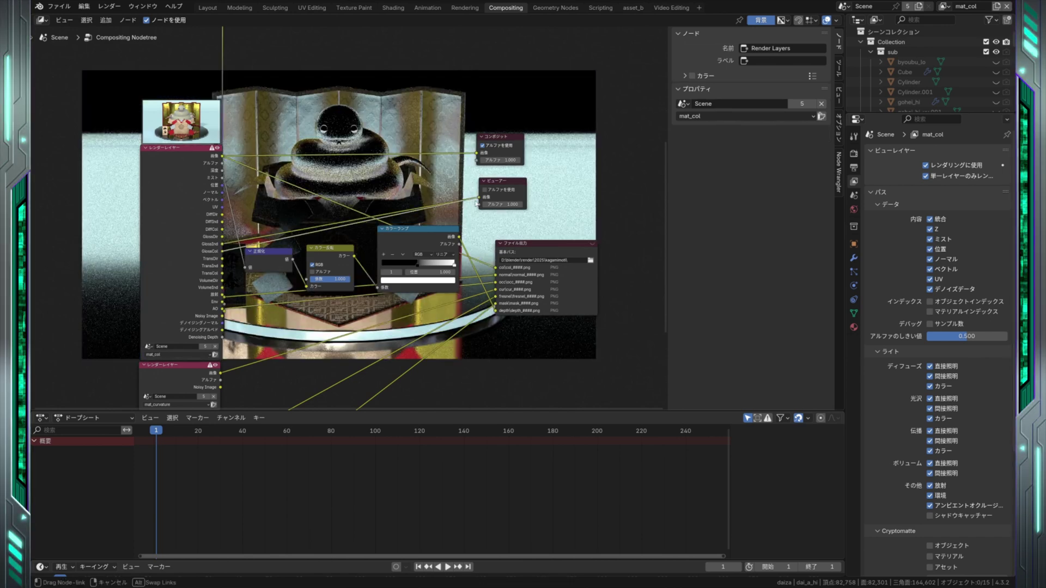
{"action": "left_click_drag", "start_coordinate": [224, 262], "coordinate": [479, 198]}
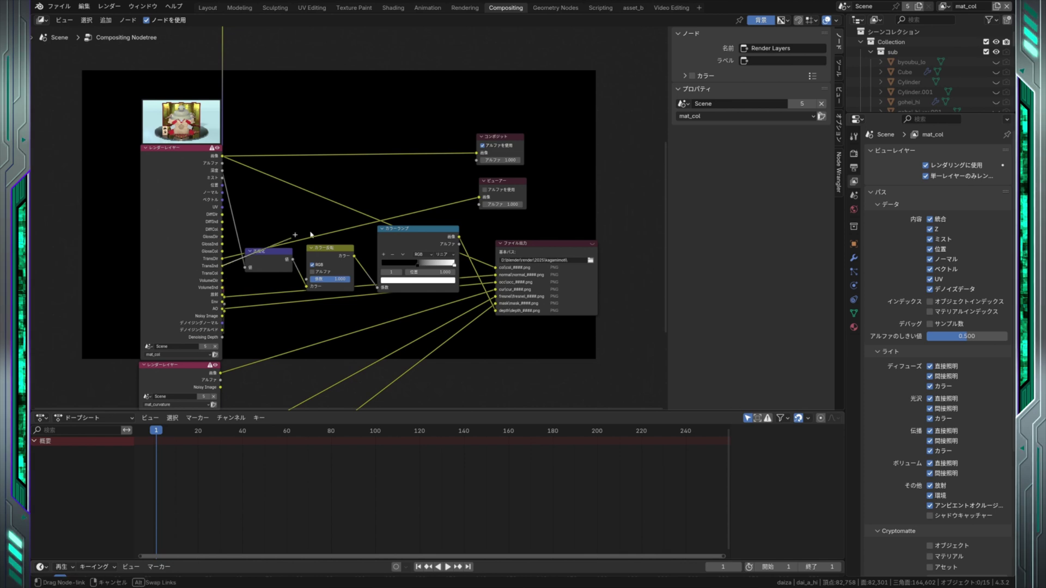
{"action": "mouse_move", "coordinate": [224, 266]}
{"action": "left_mouse_down"}
{"action": "mouse_move", "coordinate": [478, 198]}
{"action": "mouse_move", "coordinate": [241, 254]}
{"action": "mouse_move", "coordinate": [284, 267]}
{"action": "left_mouse_up"}
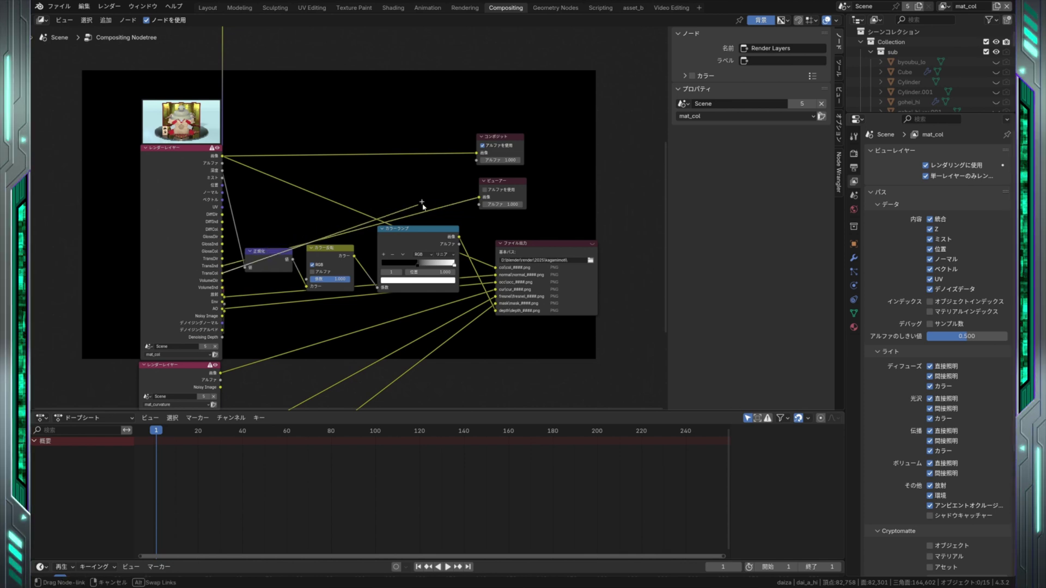
- Reconnect the normalize node's input and reposition the mat_col Render Layers node
{"action": "left_click_drag", "start_coordinate": [224, 281], "coordinate": [299, 271]}
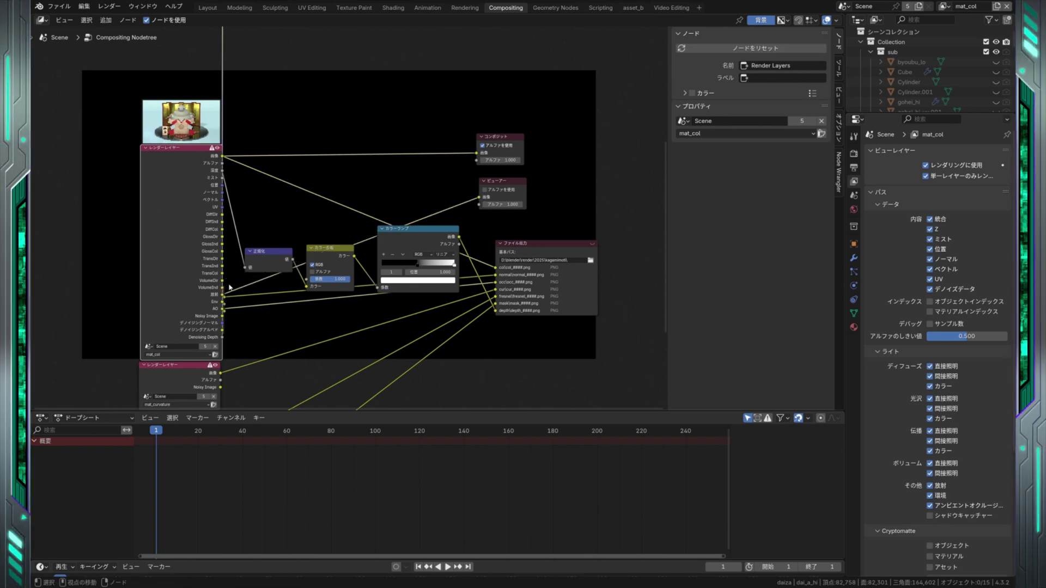
{"action": "left_click_drag", "start_coordinate": [224, 304], "coordinate": [479, 198]}
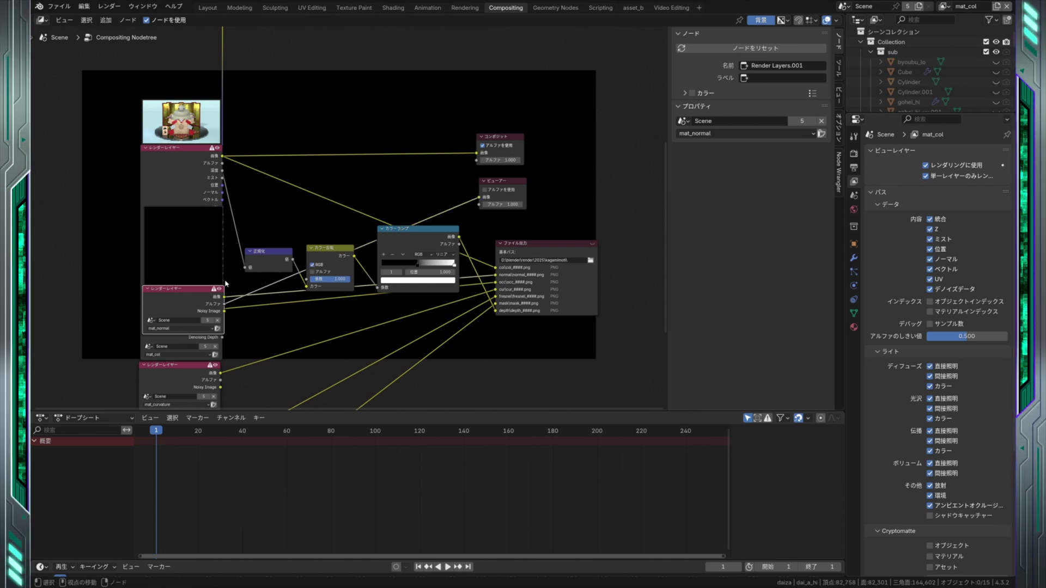
{"action": "left_click", "coordinate": [166, 194]}
{"action": "left_click_drag", "start_coordinate": [166, 193], "coordinate": [170, 194]}
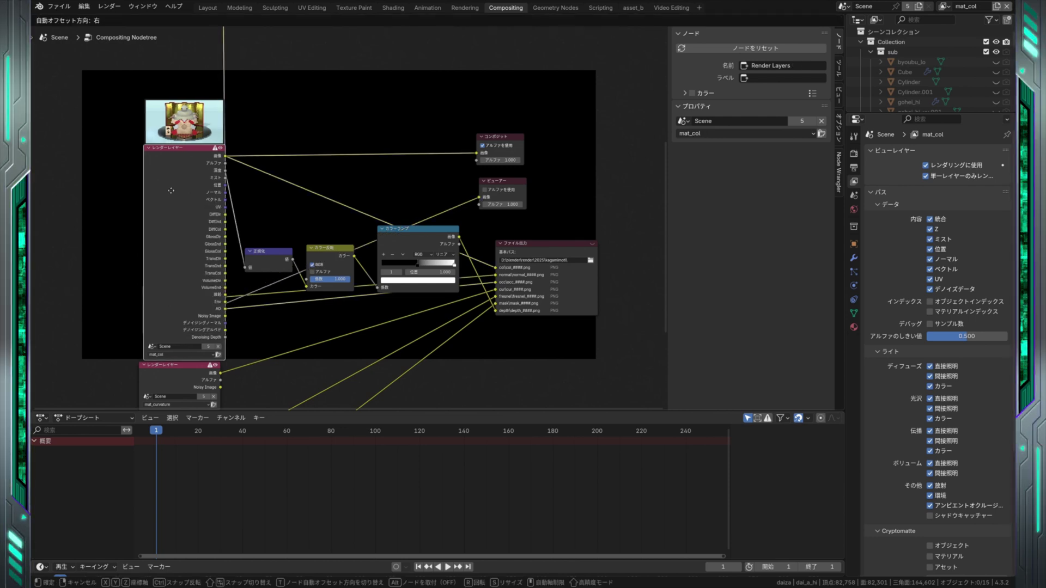
{"action": "left_click_drag", "start_coordinate": [226, 304], "coordinate": [228, 311]}
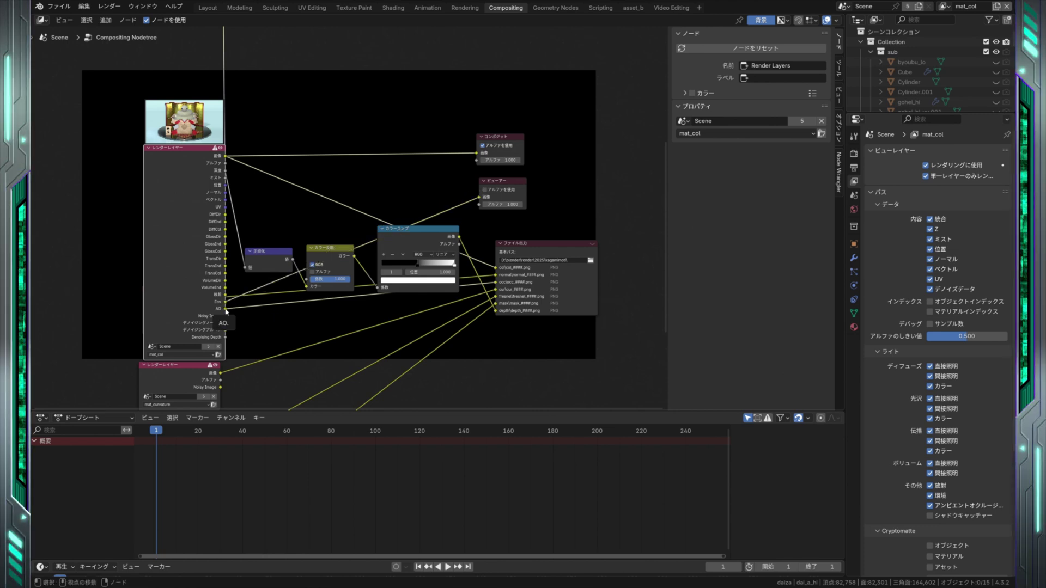
{"action": "left_click_drag", "start_coordinate": [189, 150], "coordinate": [181, 131]}
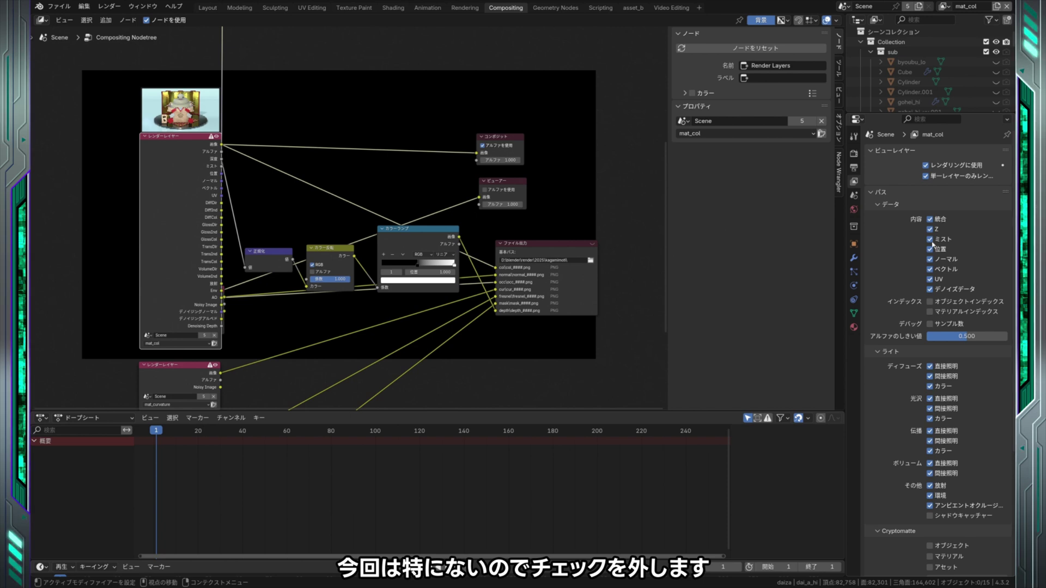
- Turn off Mist, Position, Normal, Vector, UV, Denoising and non-AO light passes; preview the combined Image
{"action": "left_click_drag", "start_coordinate": [931, 240], "coordinate": [931, 290]}
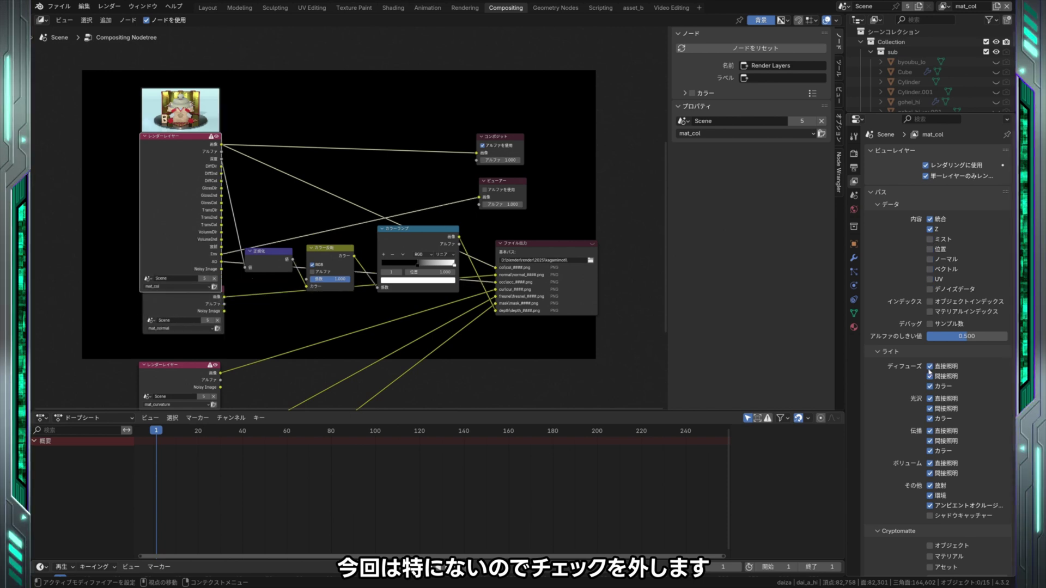
{"action": "left_click_drag", "start_coordinate": [930, 368], "coordinate": [930, 496]}
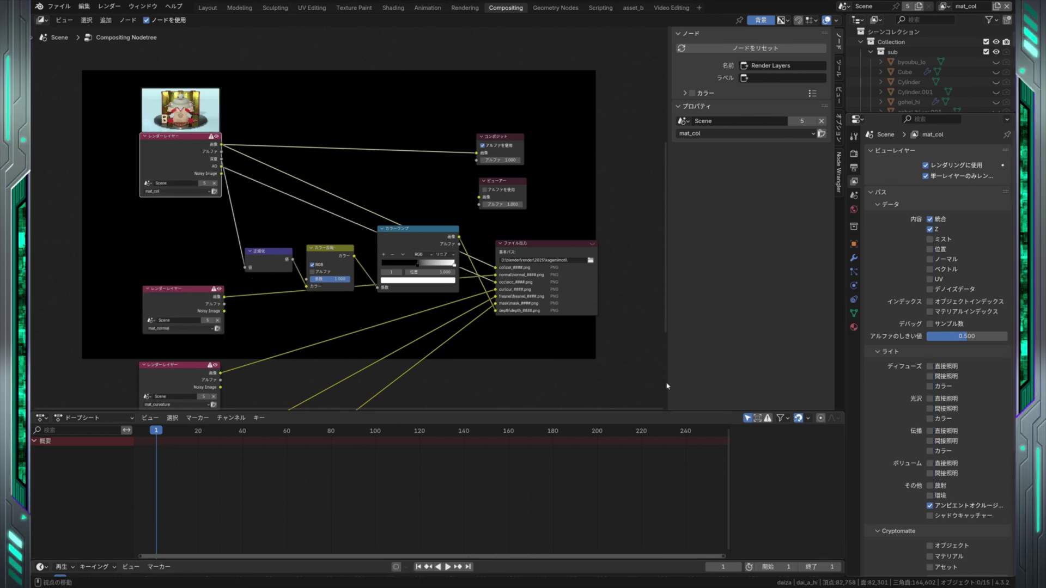
{"action": "left_click_drag", "start_coordinate": [176, 138], "coordinate": [176, 156]}
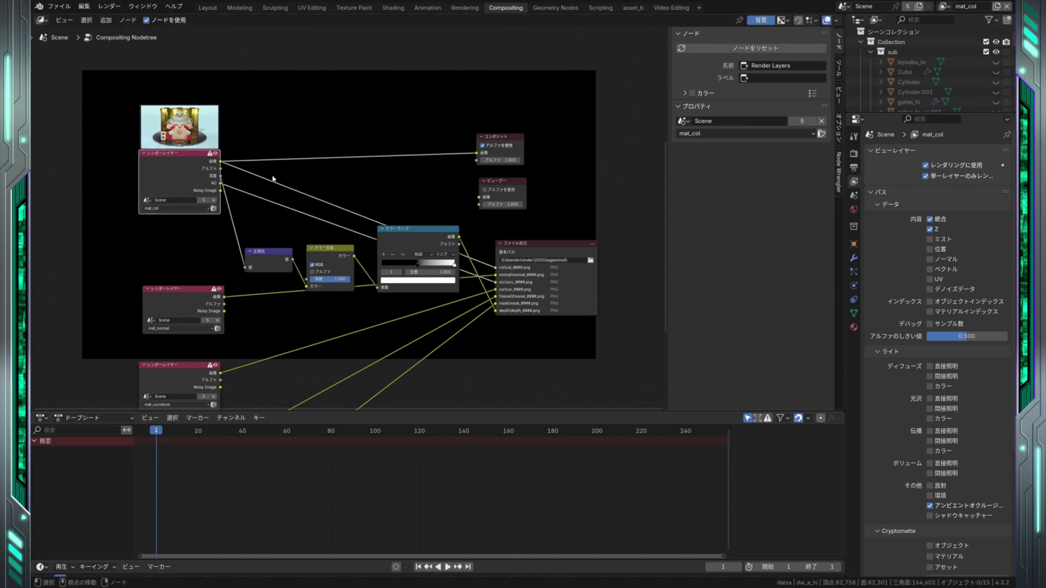
{"action": "left_click_drag", "start_coordinate": [220, 161], "coordinate": [469, 194]}
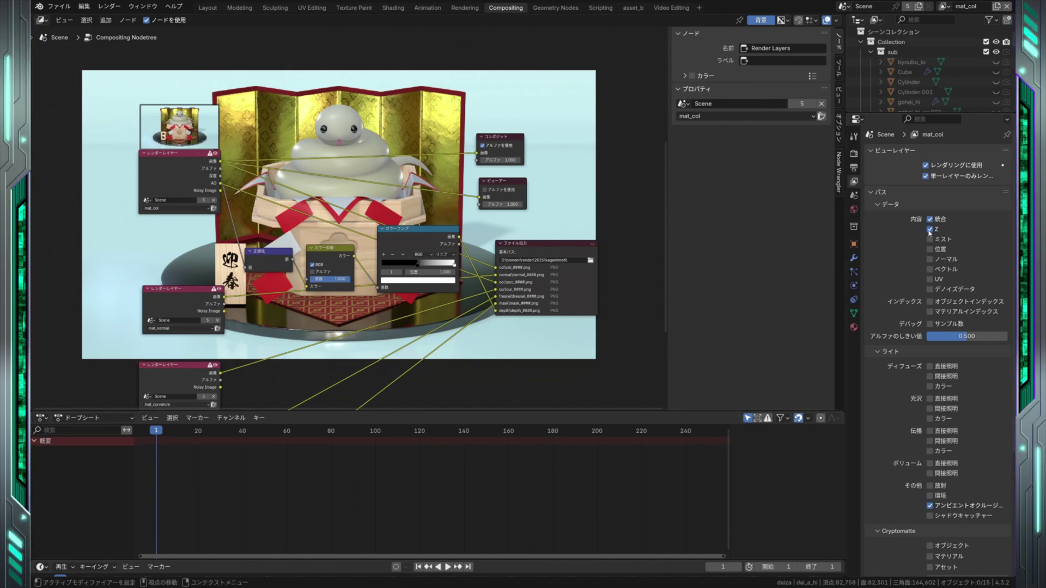
- Re-enable the Normal pass and preview it raw and remapped in the backdrop
{"action": "left_click", "coordinate": [930, 259]}
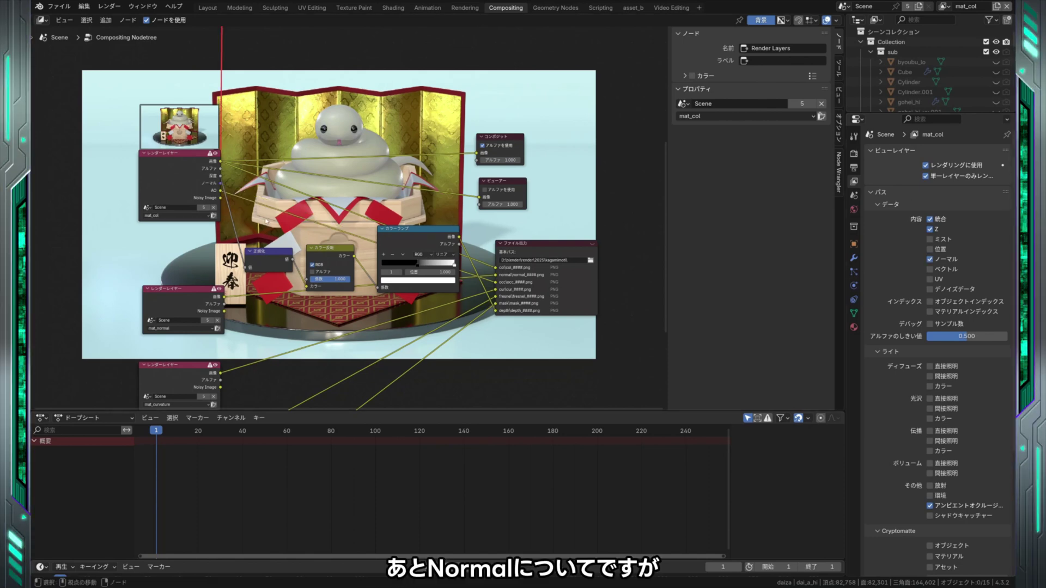
{"action": "left_click_drag", "start_coordinate": [220, 183], "coordinate": [479, 197]}
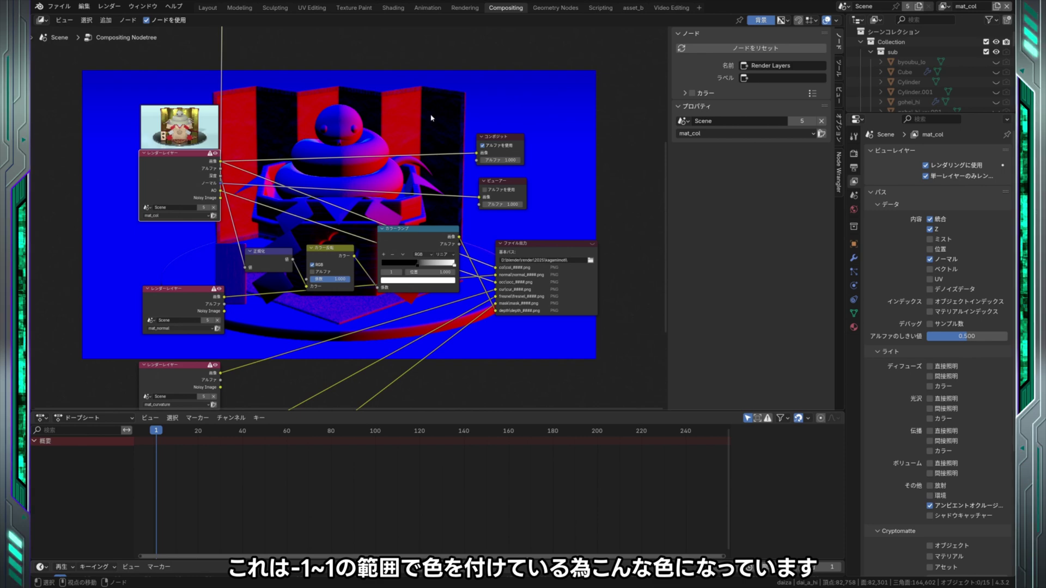
{"action": "middle_click_drag", "start_coordinate": [417, 105], "coordinate": [438, 150]}
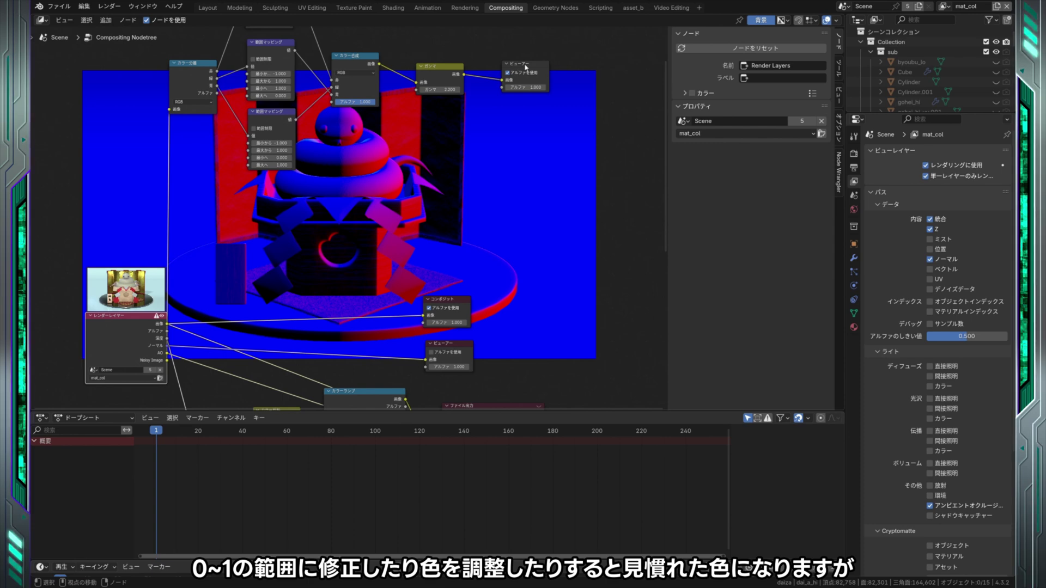
{"action": "left_click", "coordinate": [524, 65]}
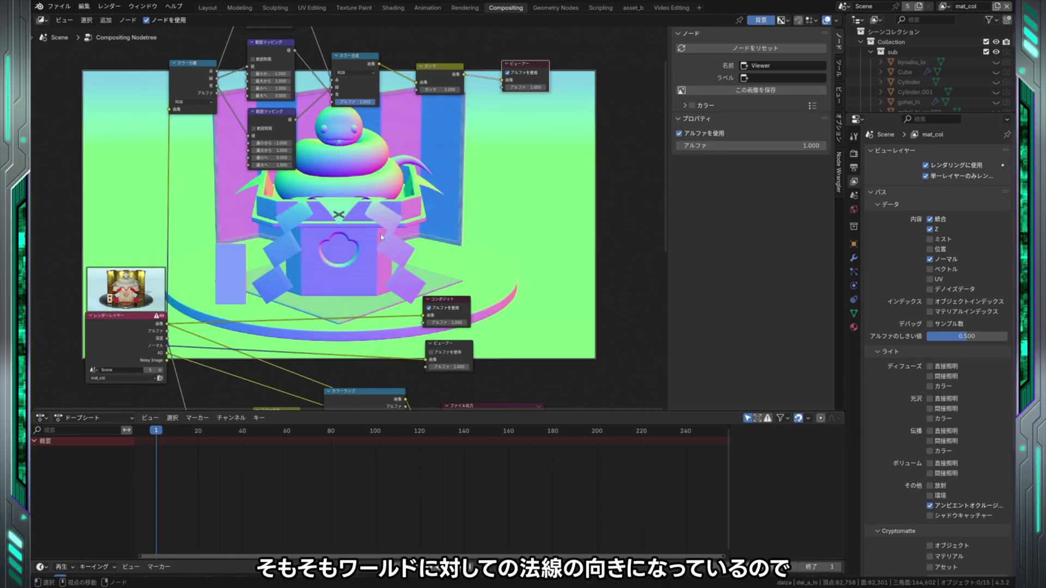
- Return to the raw normal preview and select the File Output node to view its settings
{"action": "mouse_move", "coordinate": [348, 241]}
{"action": "middle_mouse_down"}
{"action": "mouse_move", "coordinate": [356, 317]}
{"action": "mouse_move", "coordinate": [363, 217]}
{"action": "middle_mouse_up"}
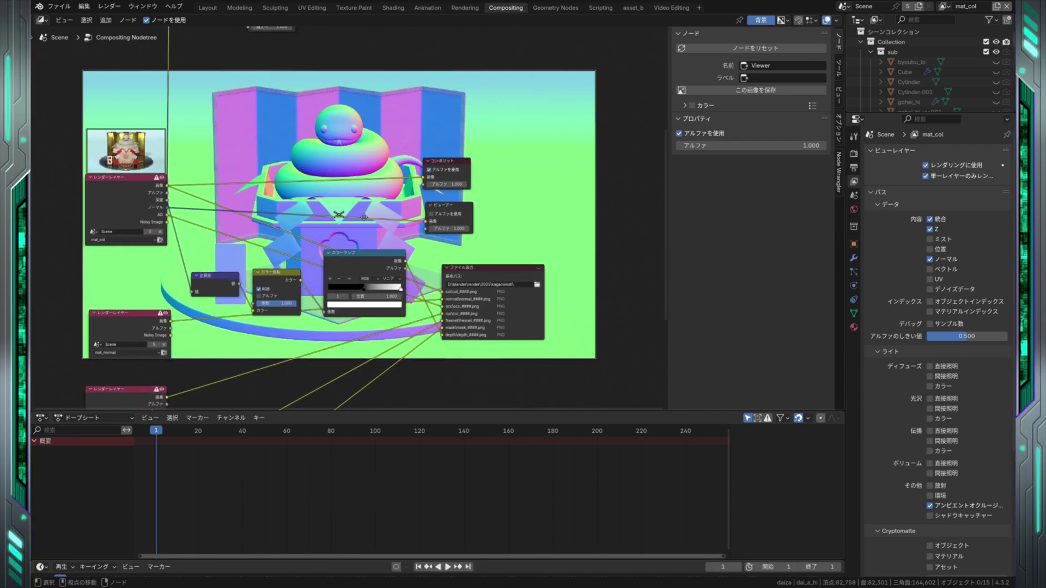
{"action": "left_click", "coordinate": [446, 209]}
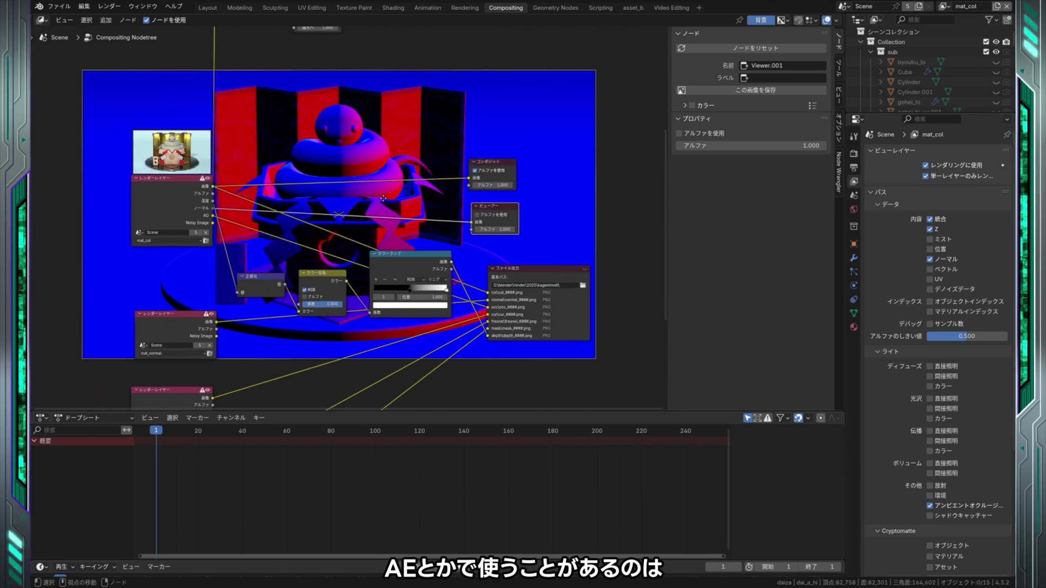
{"action": "mouse_move", "coordinate": [337, 195]}
{"action": "middle_mouse_down"}
{"action": "mouse_move", "coordinate": [366, 196]}
{"action": "mouse_move", "coordinate": [374, 162]}
{"action": "middle_mouse_up"}
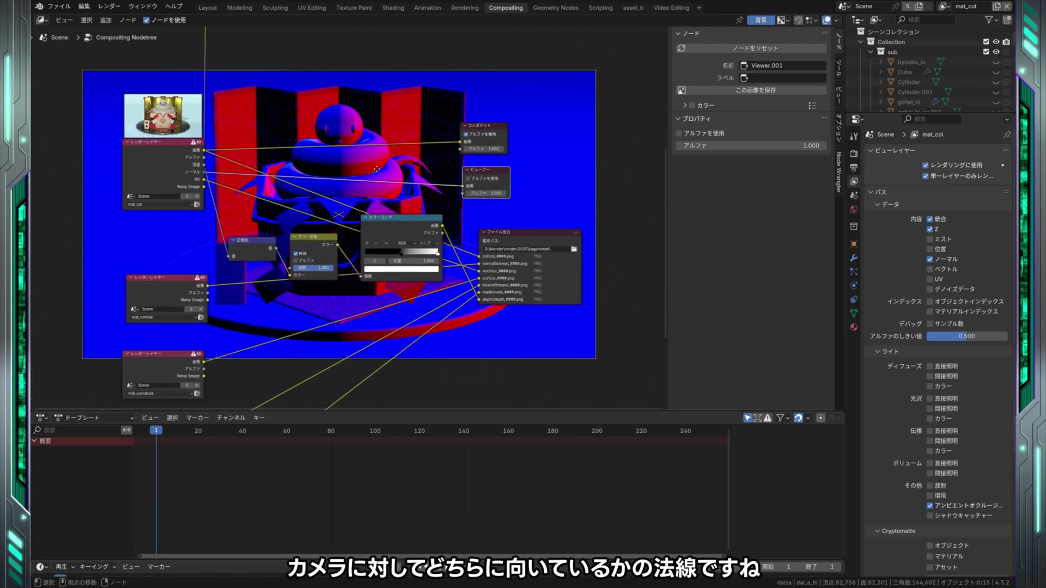
{"action": "left_click", "coordinate": [536, 234]}
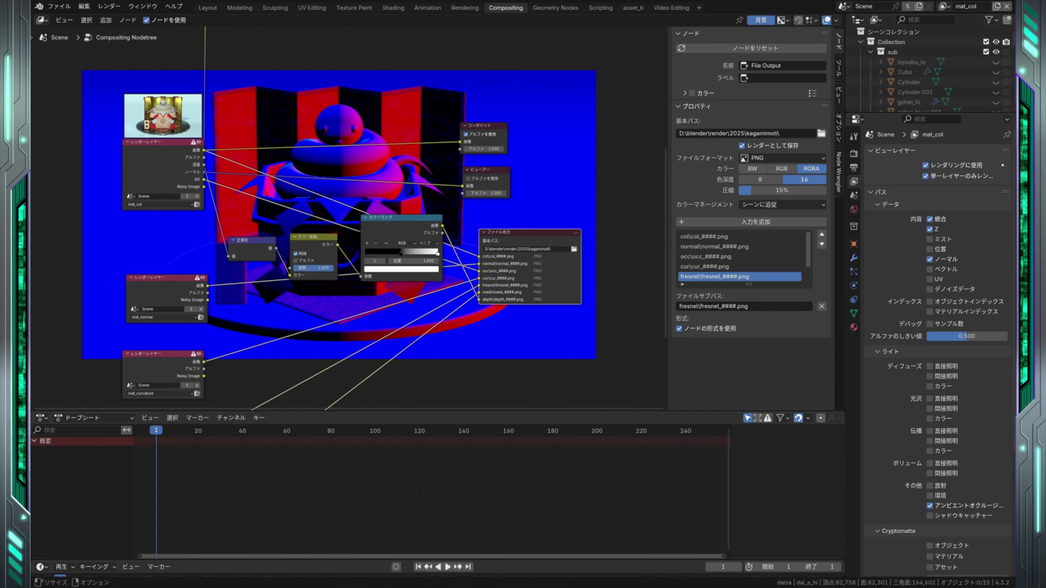
{"action": "left_click", "coordinate": [393, 8]}
{"action": "scroll", "coordinate": [656, 264], "scroll_direction": "down", "scroll_amount": 1}
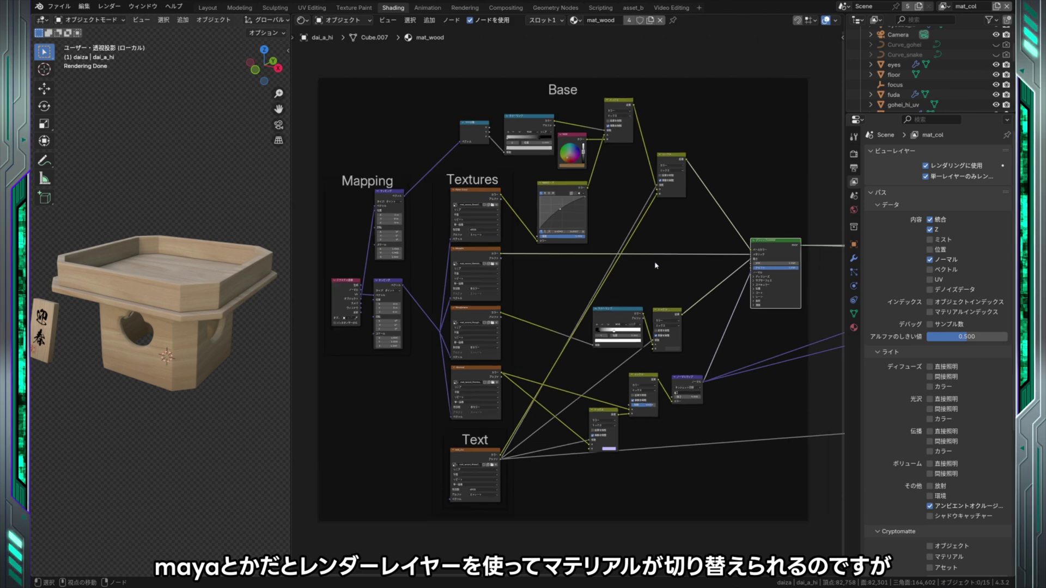
{"action": "scroll", "coordinate": [657, 264], "scroll_direction": "down", "scroll_amount": 1}
{"action": "scroll", "coordinate": [748, 282], "scroll_direction": "down", "scroll_amount": 1}
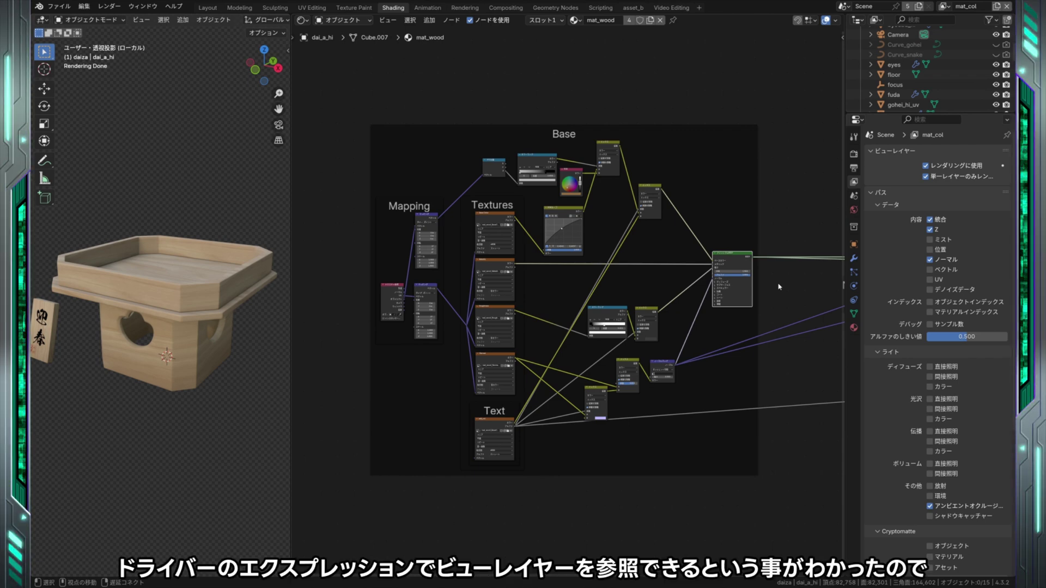
{"action": "mouse_move", "coordinate": [779, 287]}
{"action": "middle_mouse_down"}
{"action": "mouse_move", "coordinate": [607, 285]}
{"action": "mouse_move", "coordinate": [648, 286]}
{"action": "mouse_move", "coordinate": [586, 315]}
{"action": "middle_mouse_up"}
{"action": "scroll", "coordinate": [627, 297], "scroll_direction": "up", "scroll_amount": 1}
{"action": "scroll", "coordinate": [627, 297], "scroll_direction": "up", "scroll_amount": 1}
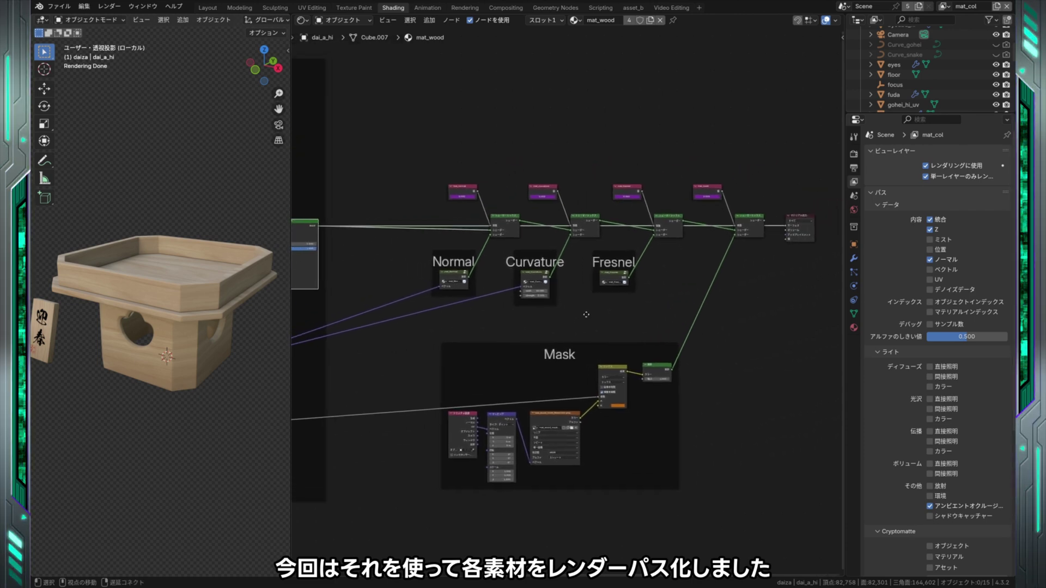
{"action": "left_click", "coordinate": [760, 219]}
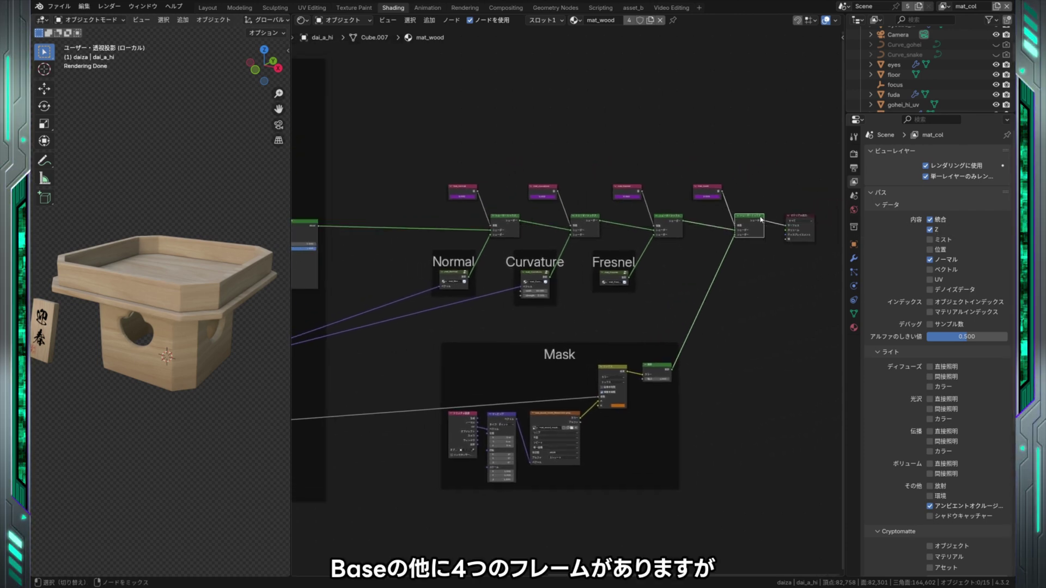
{"action": "middle_click_drag", "start_coordinate": [661, 313], "coordinate": [674, 319]}
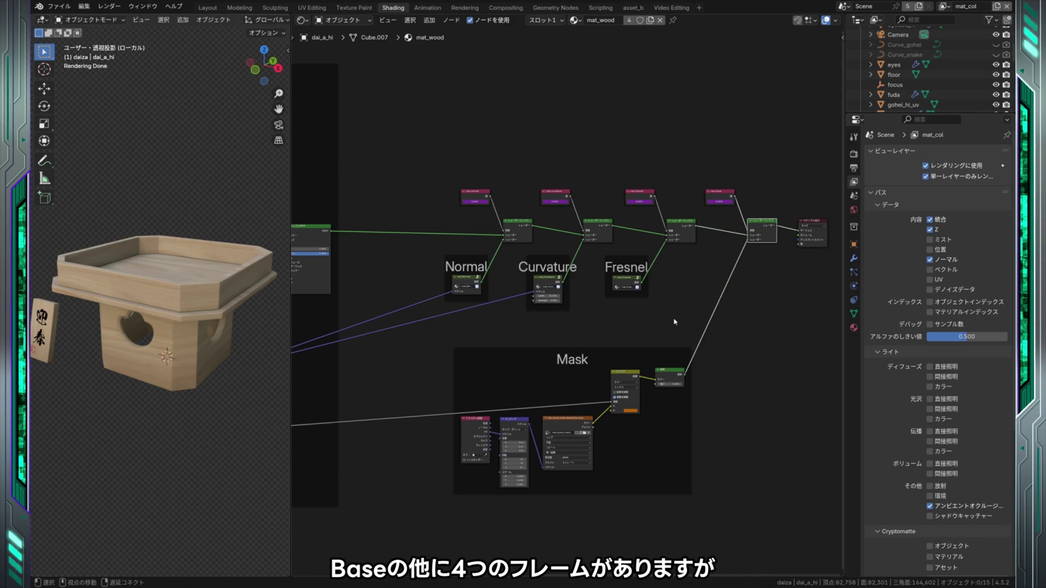
{"action": "scroll", "coordinate": [675, 322], "scroll_direction": "up", "scroll_amount": 1}
{"action": "scroll", "coordinate": [660, 320], "scroll_direction": "up", "scroll_amount": 1}
{"action": "scroll", "coordinate": [643, 319], "scroll_direction": "up", "scroll_amount": 1}
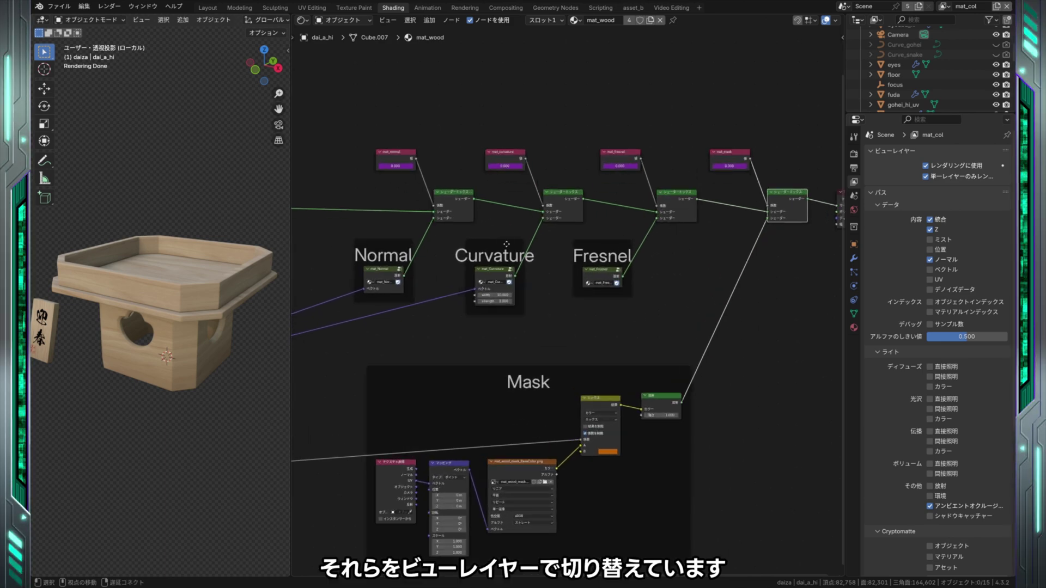
{"action": "middle_click_drag", "start_coordinate": [507, 244], "coordinate": [579, 303]}
{"action": "scroll", "coordinate": [580, 303], "scroll_direction": "up", "scroll_amount": 2}
{"action": "scroll", "coordinate": [599, 303], "scroll_direction": "up", "scroll_amount": 1}
- Look over the Add View Layer options
{"action": "scroll", "coordinate": [656, 304], "scroll_direction": "up", "scroll_amount": 1}
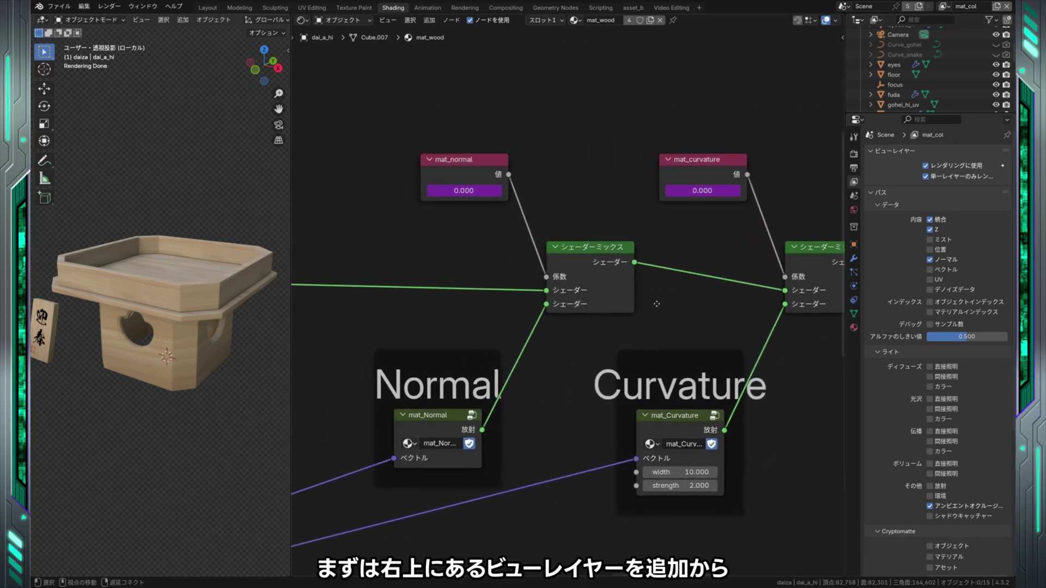
{"action": "scroll", "coordinate": [656, 303], "scroll_direction": "up", "scroll_amount": 1}
{"action": "scroll", "coordinate": [790, 245], "scroll_direction": "down", "scroll_amount": 1}
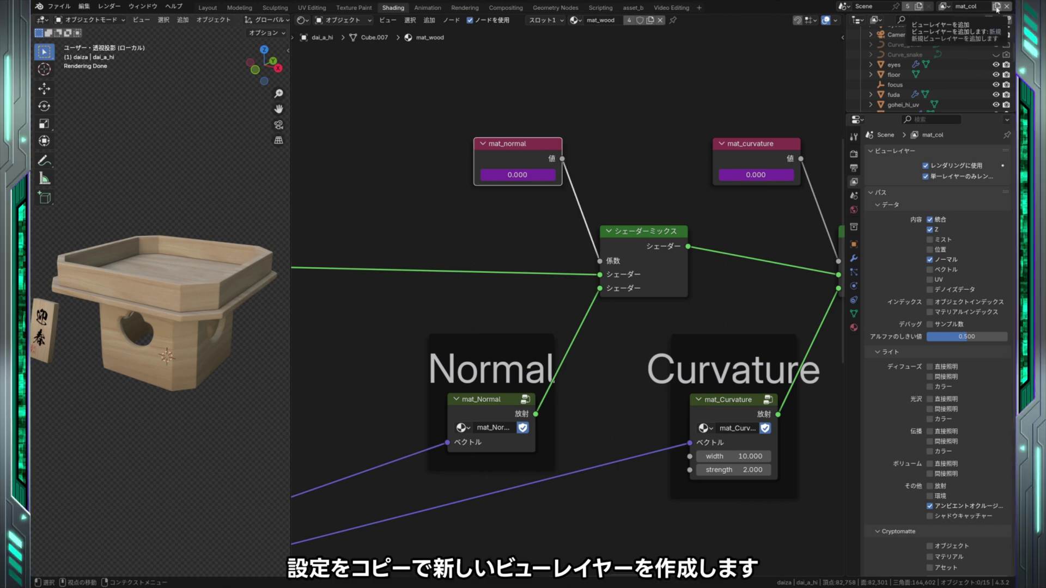
{"action": "left_click", "coordinate": [997, 9]}
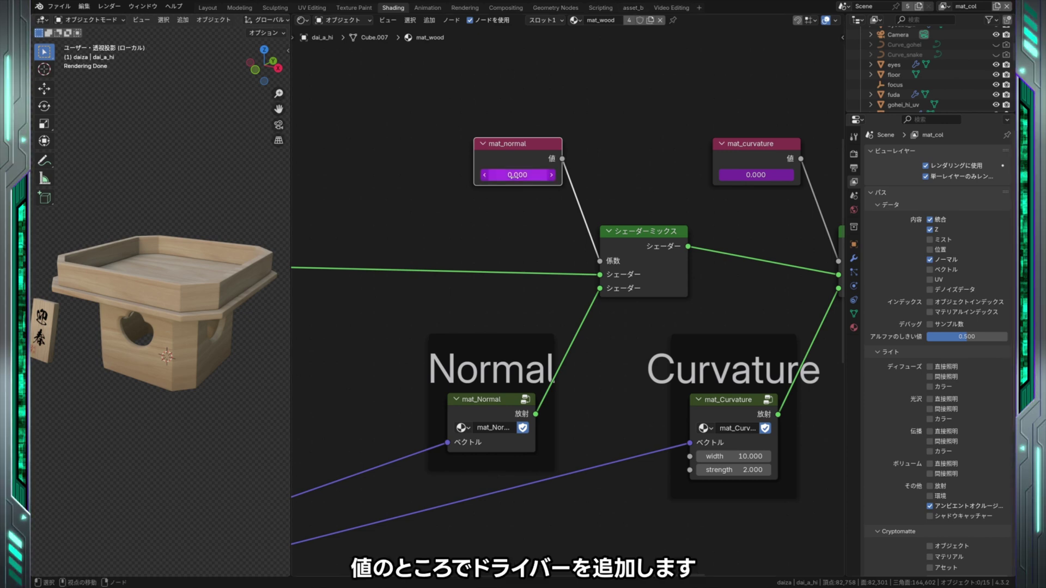
- Inspect the mat_normal value's driver and switch the active view layer to mat_normal
{"action": "right_click", "coordinate": [510, 175]}
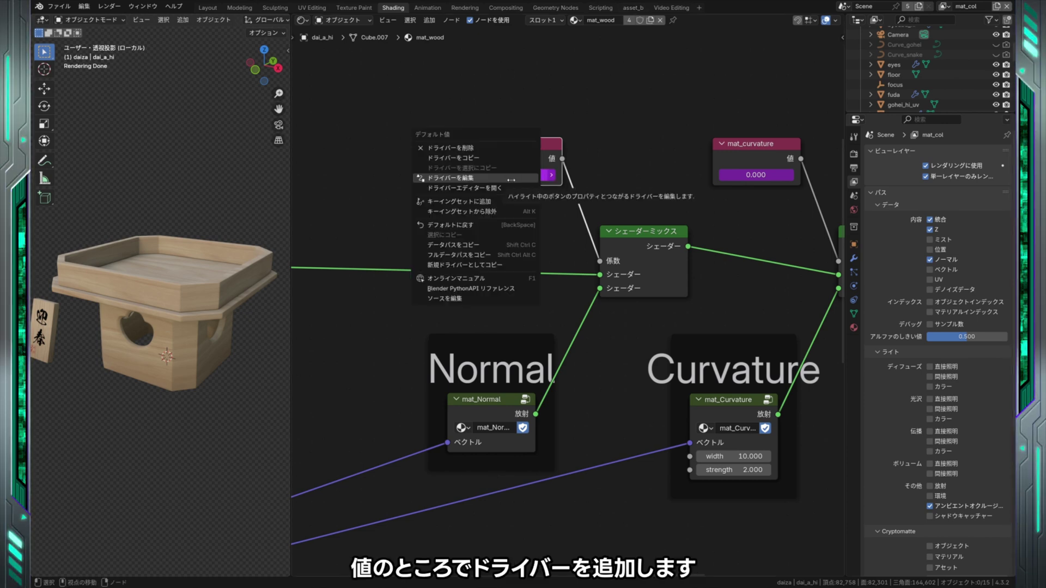
{"action": "left_click", "coordinate": [479, 177]}
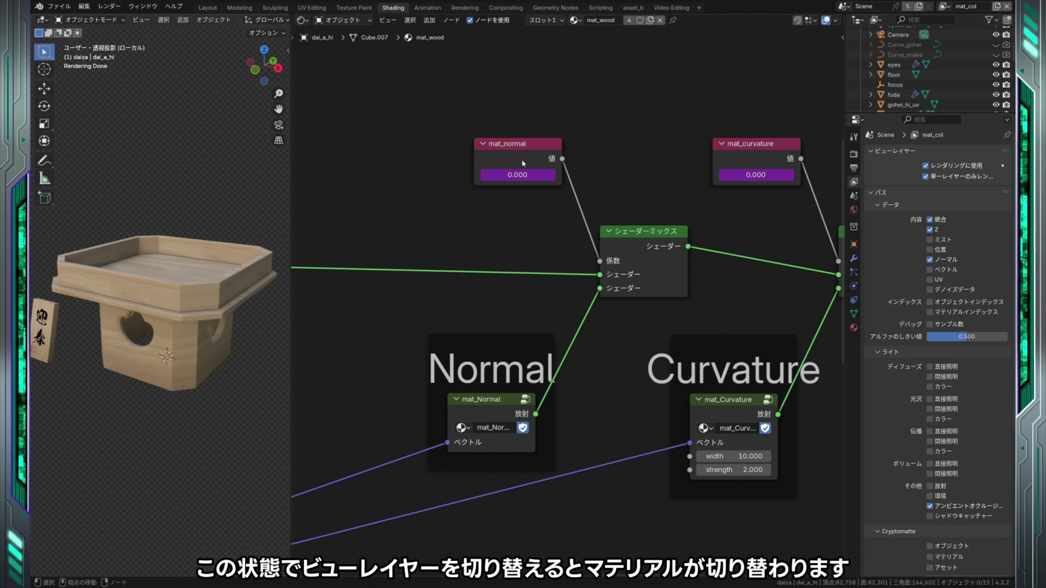
{"action": "left_click", "coordinate": [947, 7]}
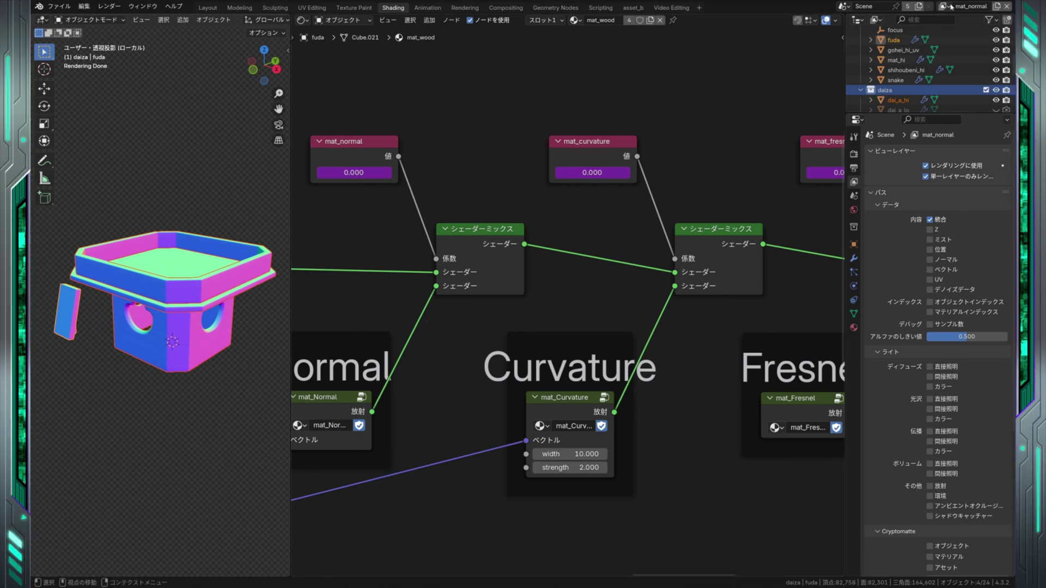
- Cycle through the mat_curvature, mat_fresnel and mat_mask view layers, ending back on mat_col
{"action": "left_click", "coordinate": [941, 6]}
{"action": "left_click", "coordinate": [803, 36]}
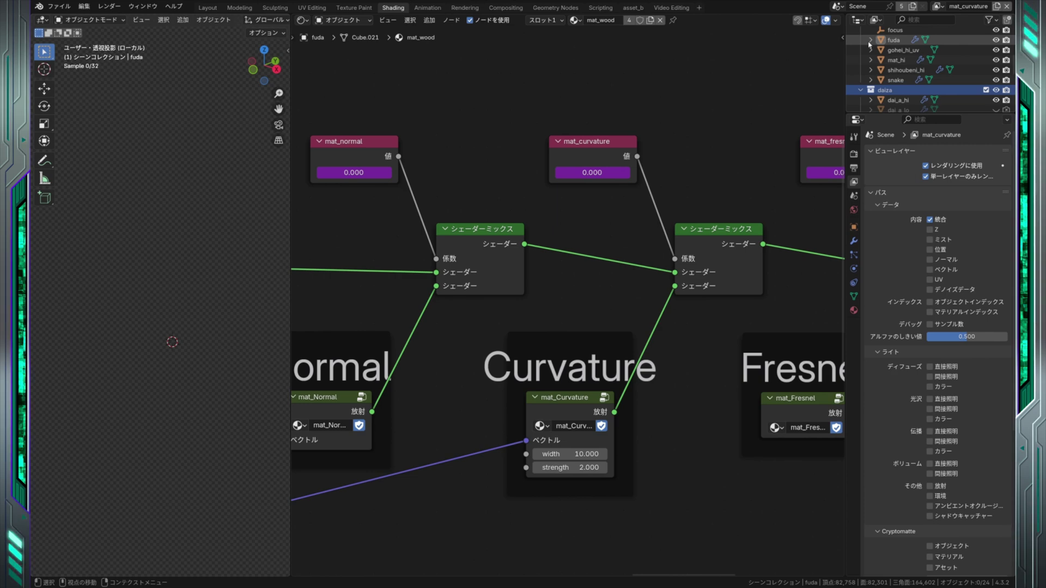
{"action": "left_click", "coordinate": [937, 6]}
{"action": "left_click", "coordinate": [861, 51]}
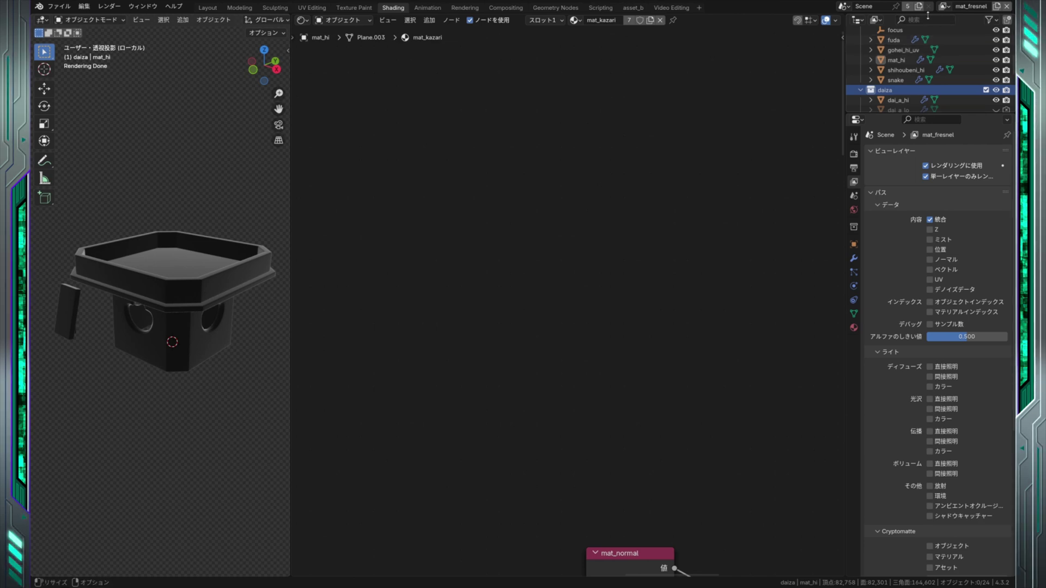
{"action": "left_click", "coordinate": [943, 6]}
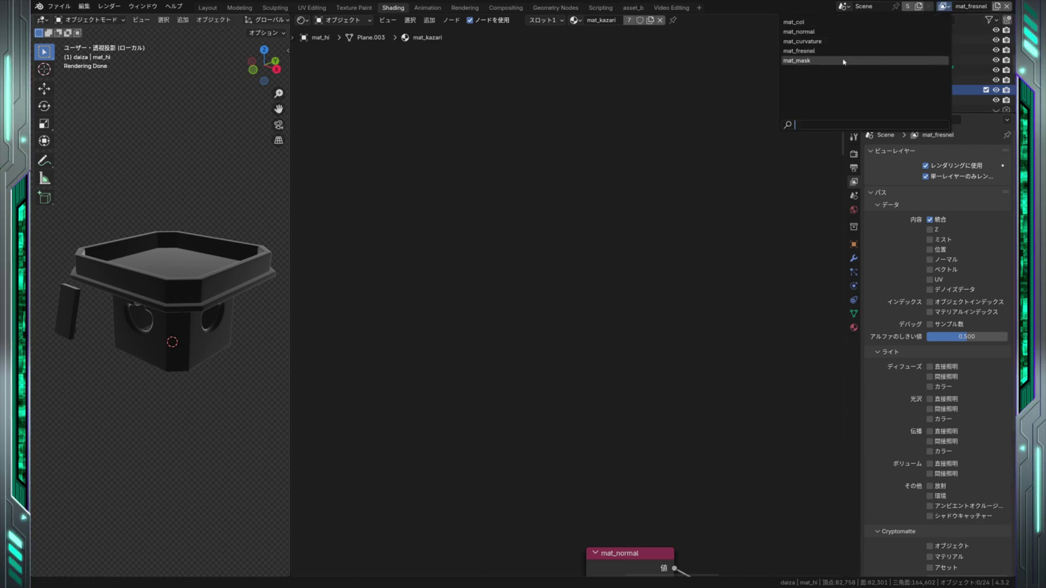
{"action": "left_click", "coordinate": [843, 62]}
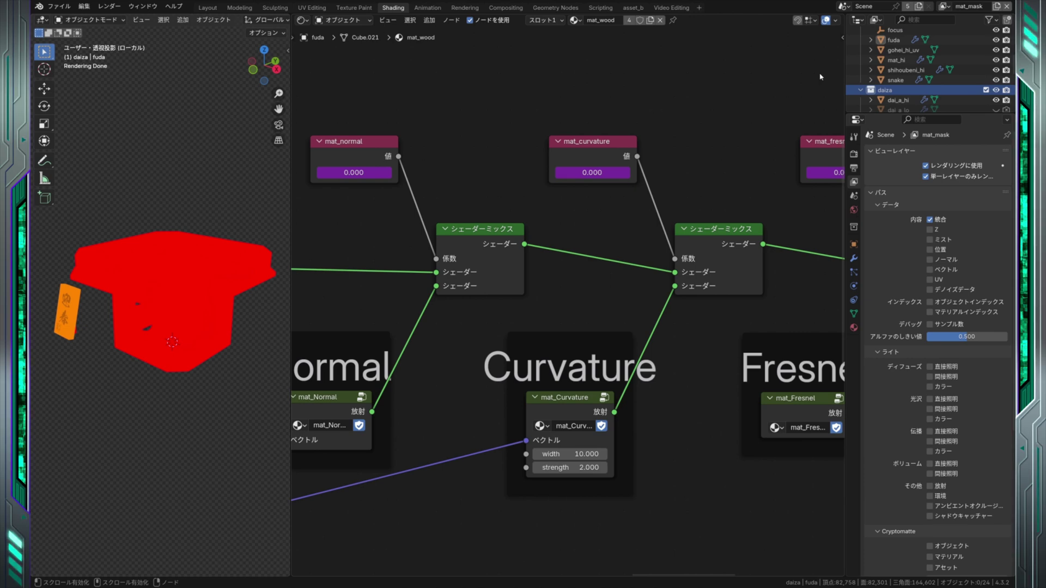
{"action": "left_click", "coordinate": [942, 6]}
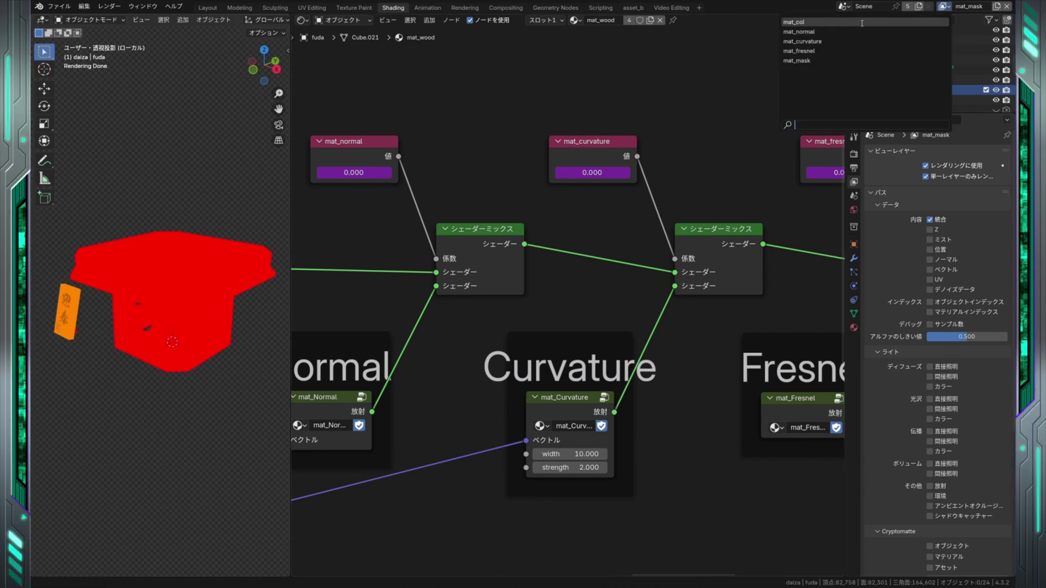
{"action": "left_click", "coordinate": [862, 22]}
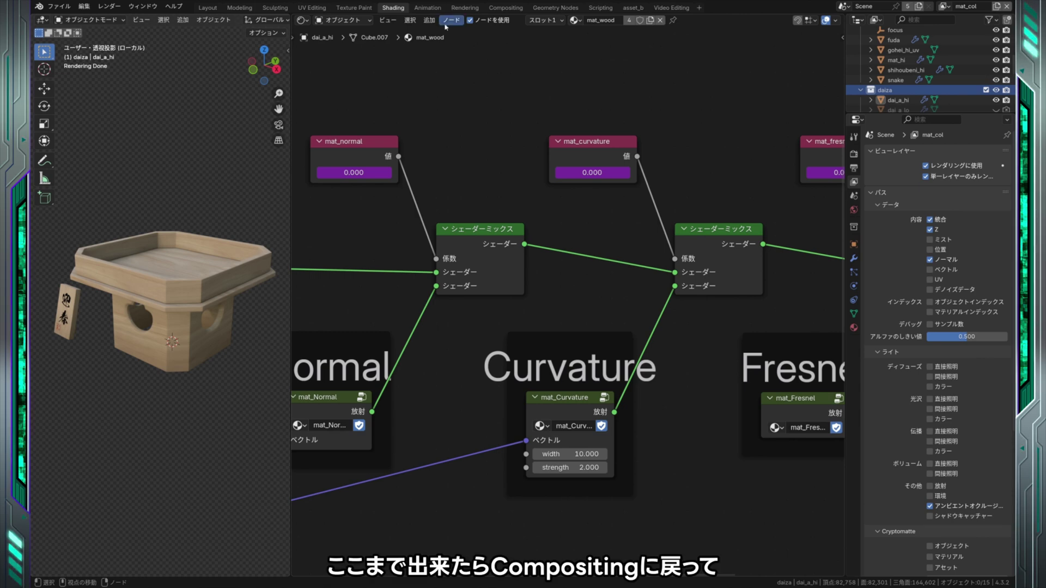
- Disable Render Single Layer in the Compositing workspace and render the full scene image
{"action": "left_click", "coordinate": [502, 8]}
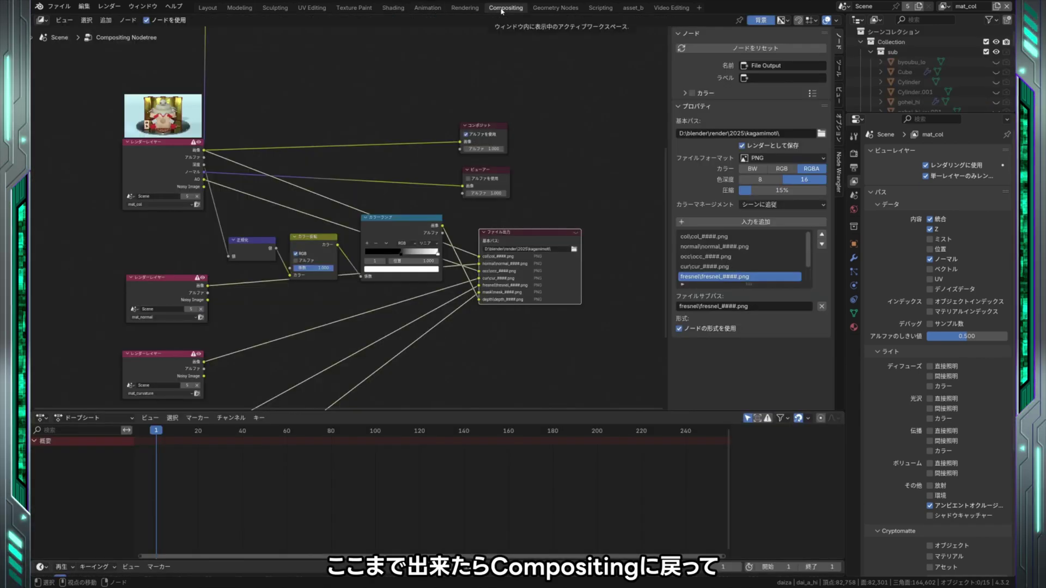
{"action": "middle_click_drag", "start_coordinate": [264, 315], "coordinate": [289, 219]}
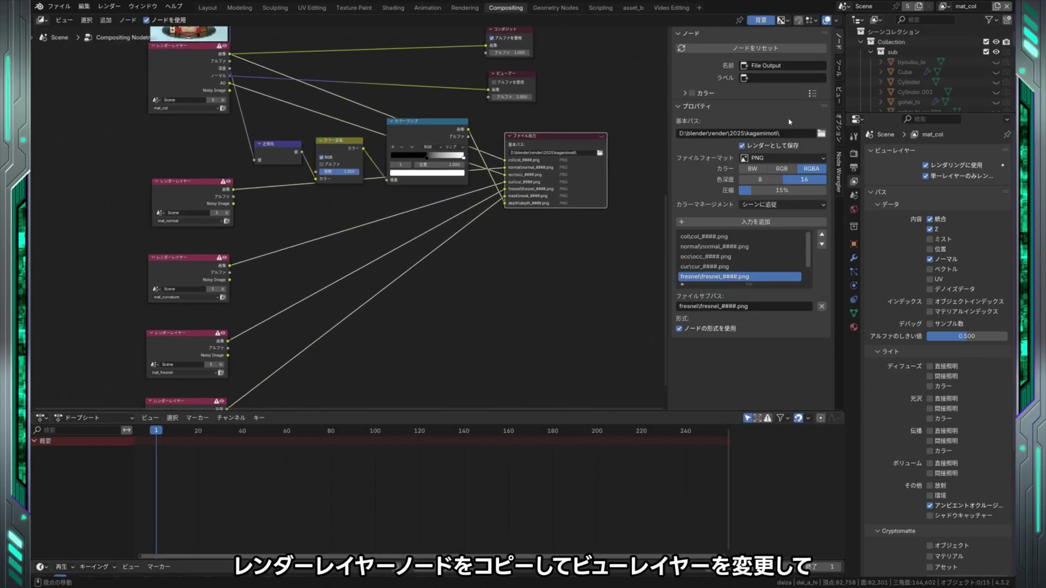
{"action": "left_click", "coordinate": [926, 177]}
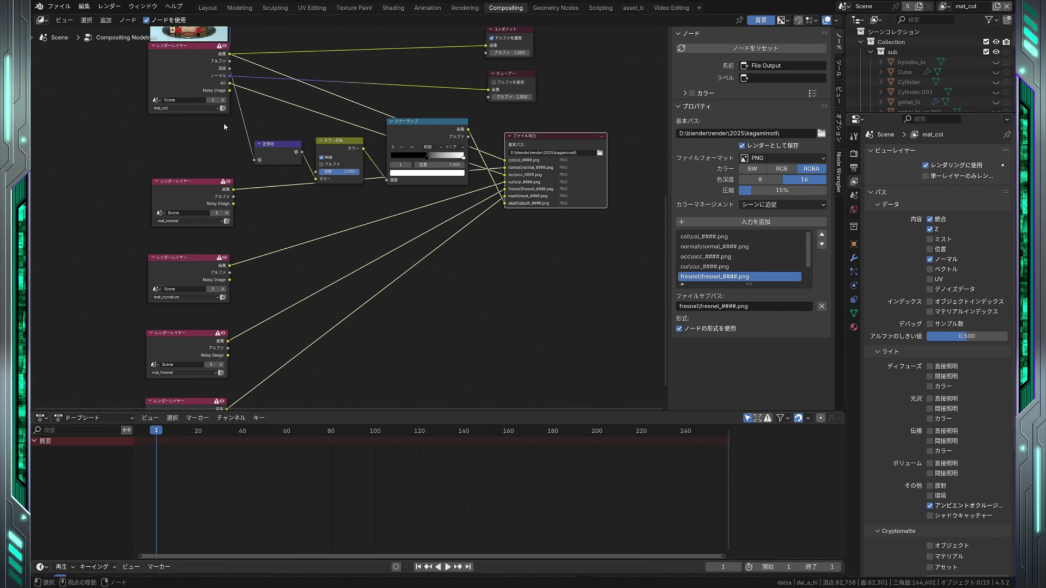
{"action": "left_click", "coordinate": [109, 6]}
{"action": "left_click", "coordinate": [113, 18]}
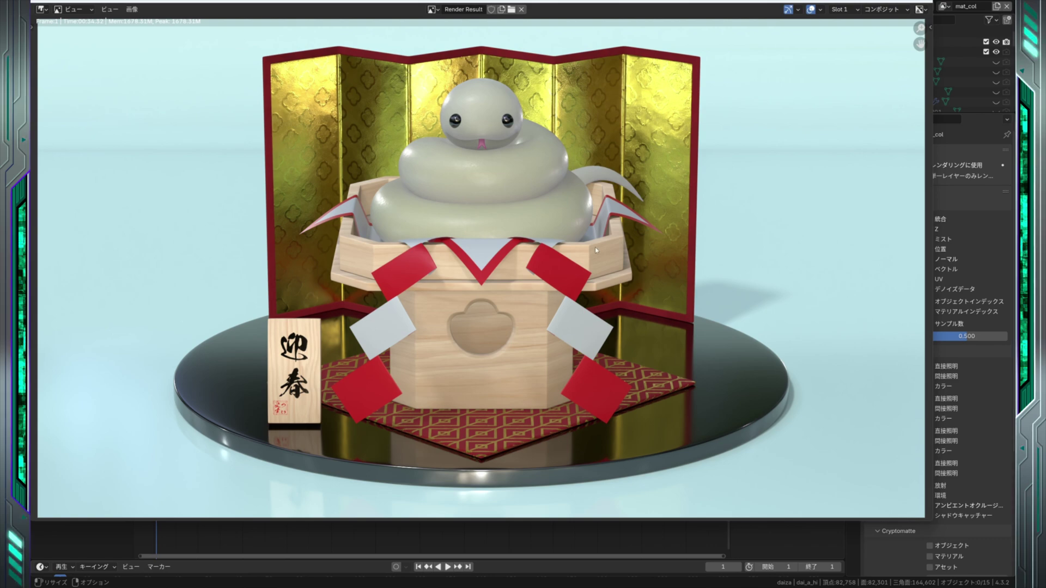
- Close the render and preview the mat_normal pass through the Viewer node
{"action": "left_click", "coordinate": [926, 2]}
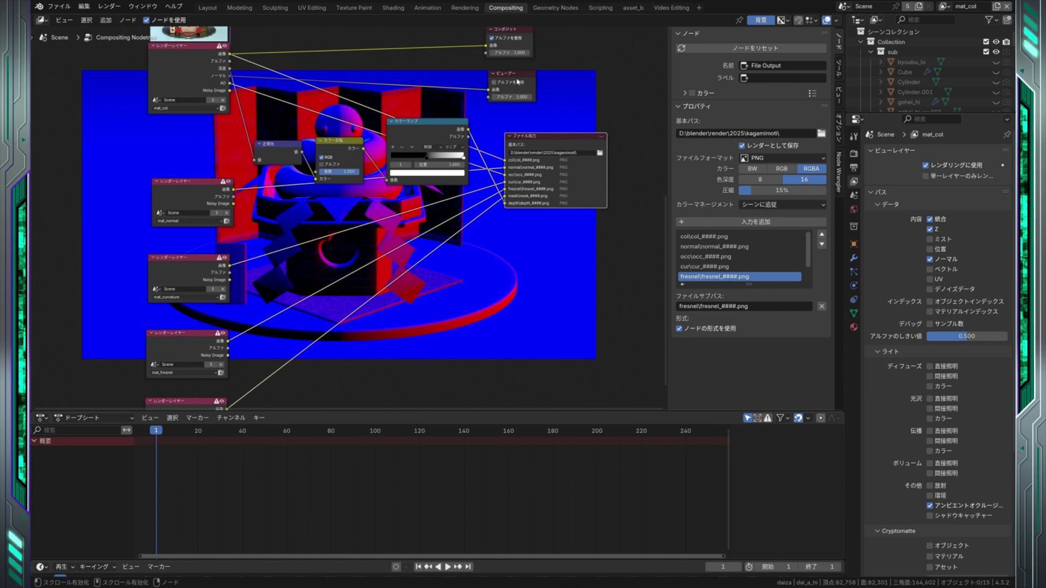
{"action": "left_click_drag", "start_coordinate": [518, 79], "coordinate": [534, 259]}
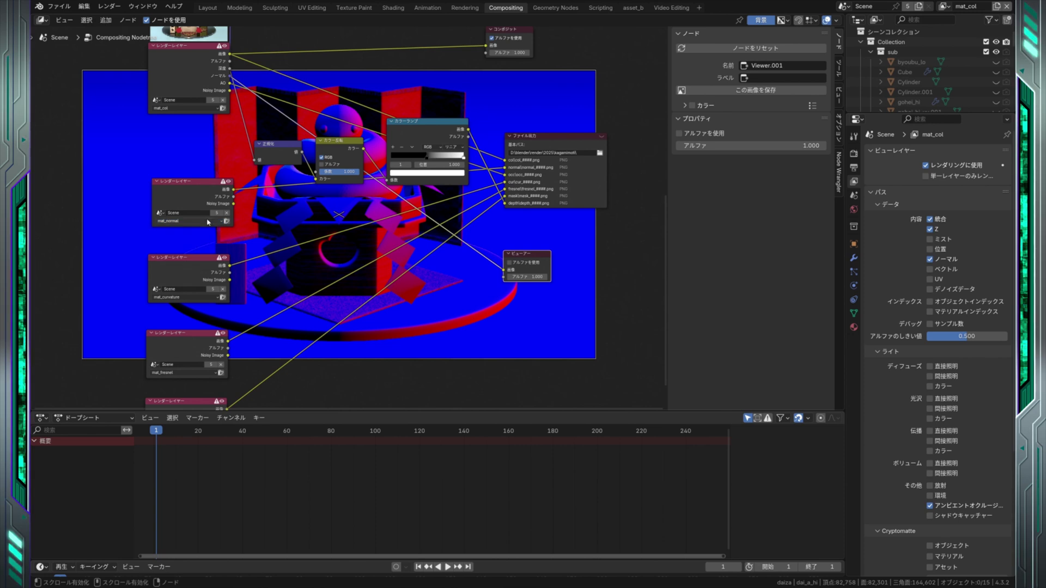
{"action": "left_click_drag", "start_coordinate": [235, 201], "coordinate": [506, 274]}
{"action": "middle_click_drag", "start_coordinate": [462, 296], "coordinate": [462, 310]}
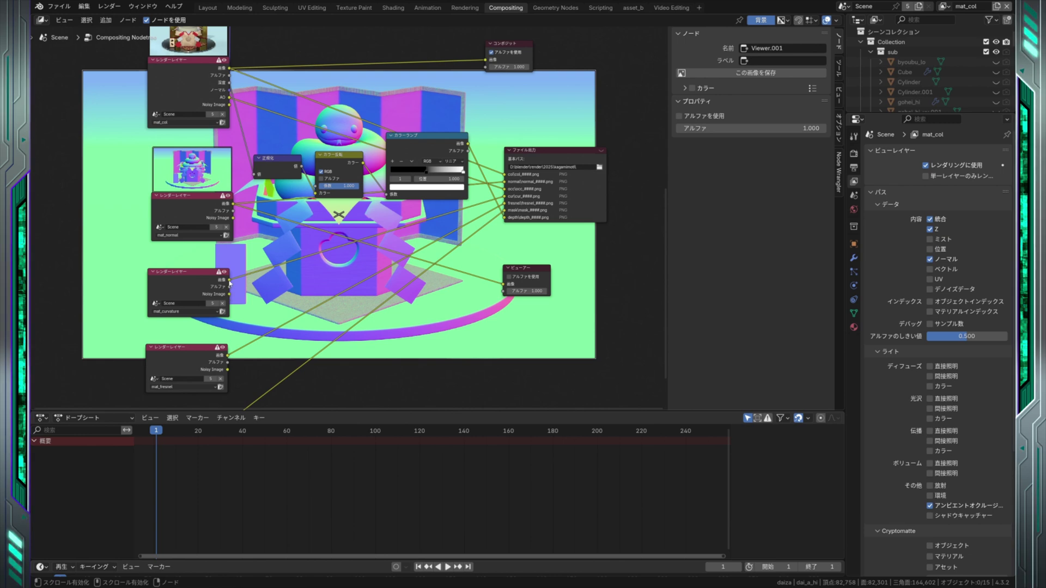
- Preview the mat_curvature, mat_fresnel and mat_mask passes, ending on the coloured mask, then select File Output
{"action": "left_click_drag", "start_coordinate": [229, 279], "coordinate": [501, 283]}
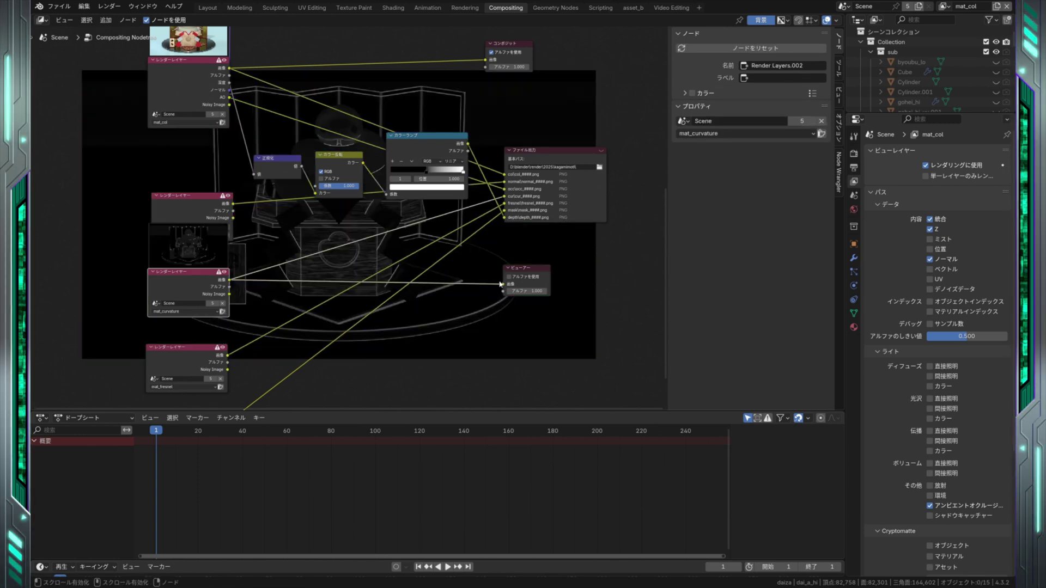
{"action": "left_click_drag", "start_coordinate": [227, 355], "coordinate": [497, 286]}
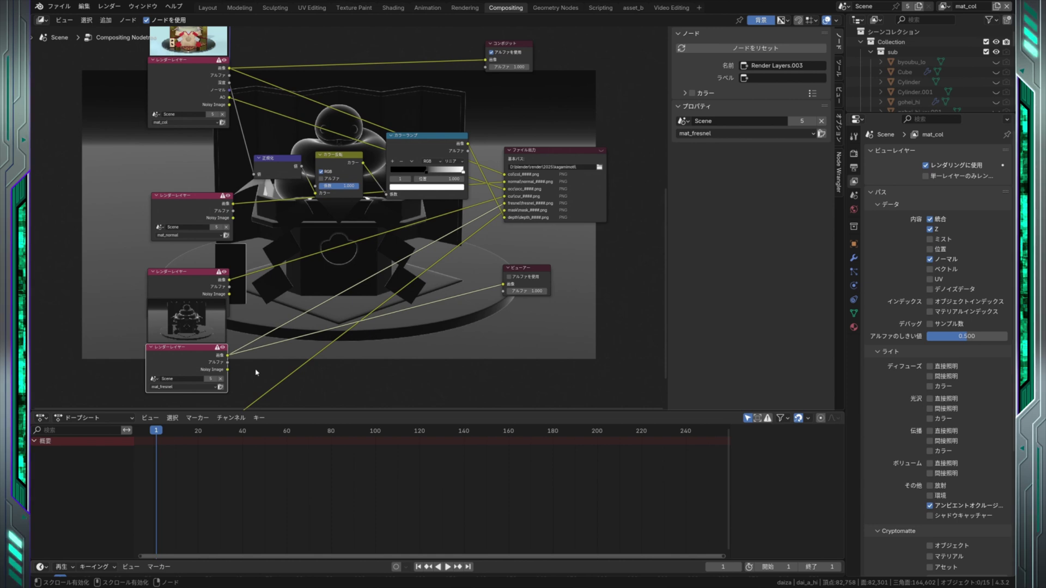
{"action": "middle_click_drag", "start_coordinate": [257, 368], "coordinate": [264, 311]}
{"action": "left_click_drag", "start_coordinate": [230, 359], "coordinate": [506, 222]}
{"action": "middle_click_drag", "start_coordinate": [424, 223], "coordinate": [416, 285]}
{"action": "left_click", "coordinate": [550, 152]}
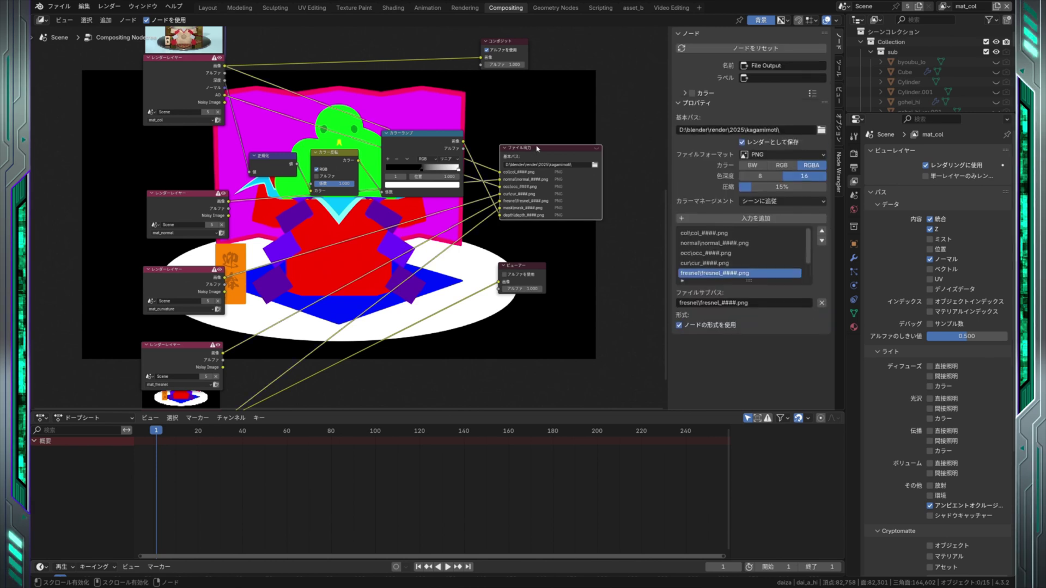
{"action": "scroll", "coordinate": [730, 273], "scroll_direction": "down", "scroll_amount": 2}
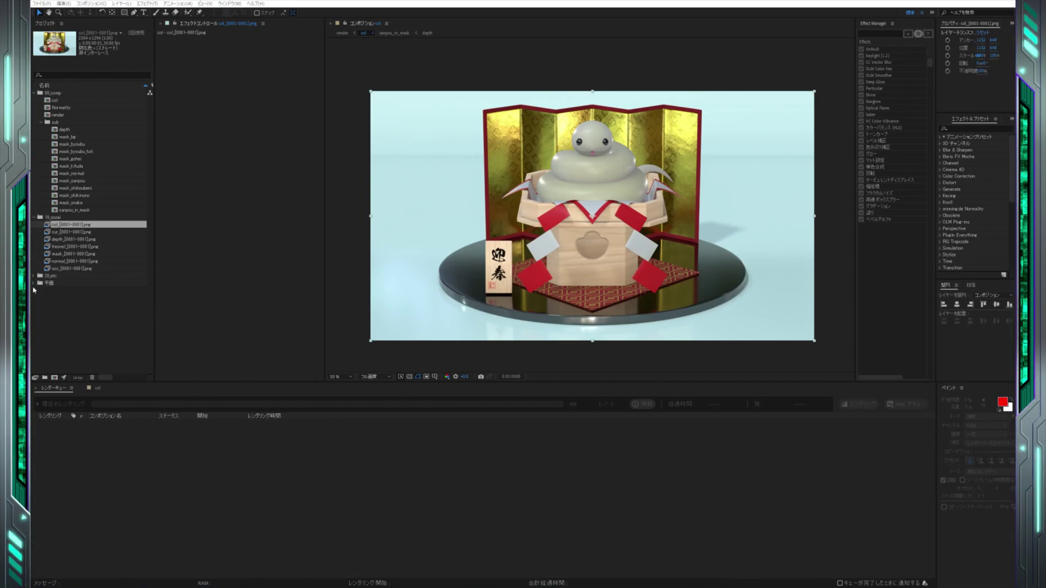
- Preview the col, curvature, depth and fresnel footage, centring the image in the viewer
{"action": "double_click", "coordinate": [80, 228]}
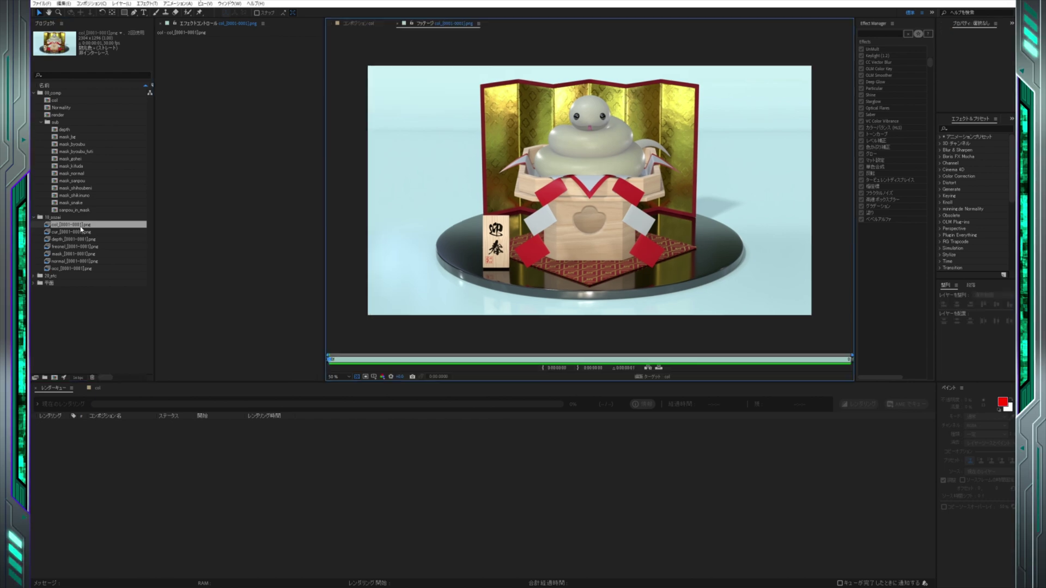
{"action": "double_click", "coordinate": [79, 232]}
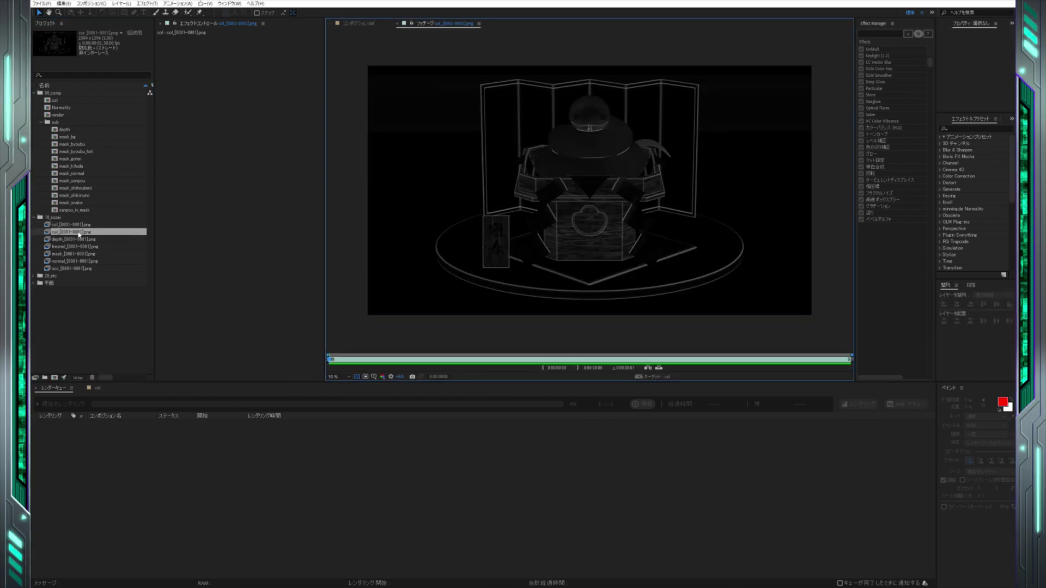
{"action": "double_click", "coordinate": [79, 239]}
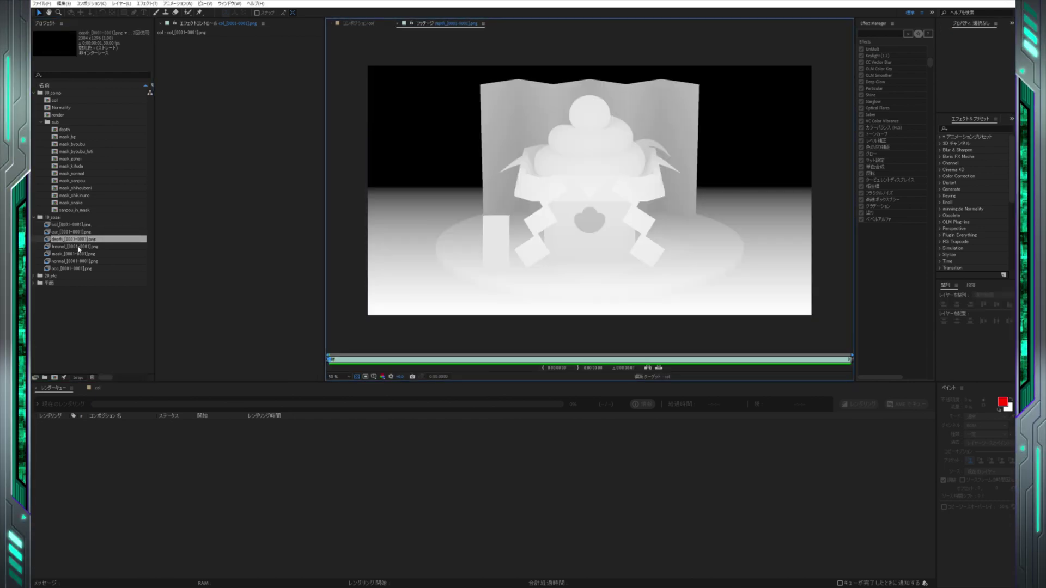
{"action": "left_click", "coordinate": [79, 247]}
{"action": "double_click", "coordinate": [79, 248]}
{"action": "key", "text": "h"}
{"action": "mouse_move", "coordinate": [422, 182]}
{"action": "left_mouse_down"}
{"action": "mouse_move", "coordinate": [614, 297]}
{"action": "mouse_move", "coordinate": [678, 299]}
{"action": "mouse_move", "coordinate": [688, 311]}
{"action": "left_mouse_up"}
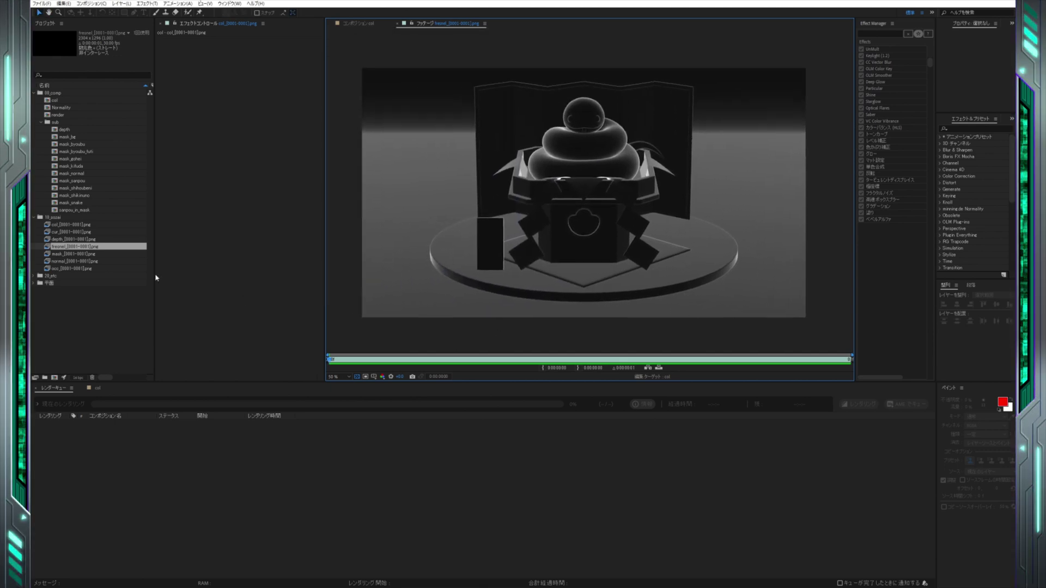
- Preview the mask, normal and occ passes, then select the col footage
{"action": "double_click", "coordinate": [94, 254]}
{"action": "double_click", "coordinate": [94, 263]}
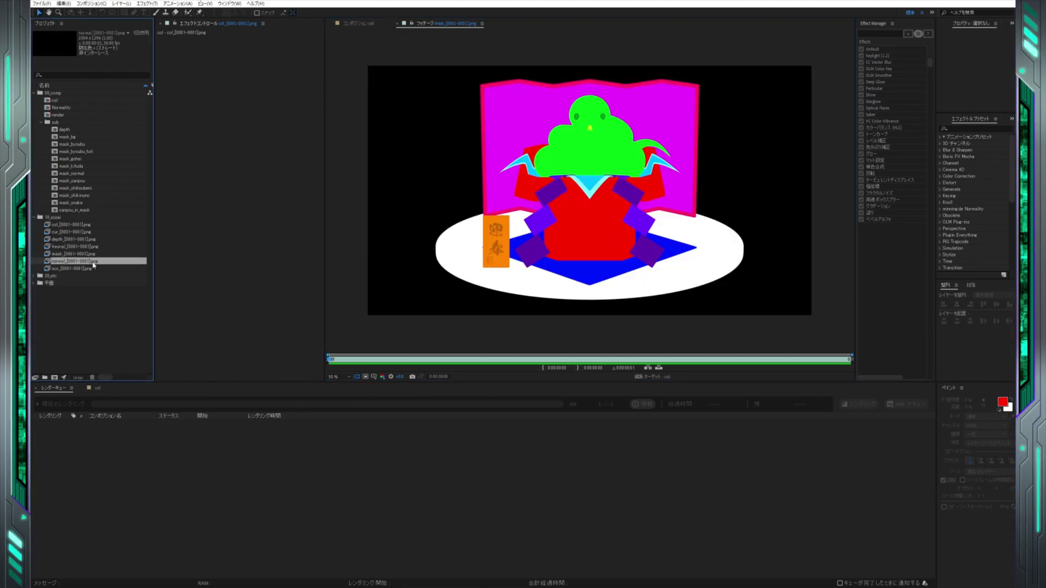
{"action": "double_click", "coordinate": [92, 269]}
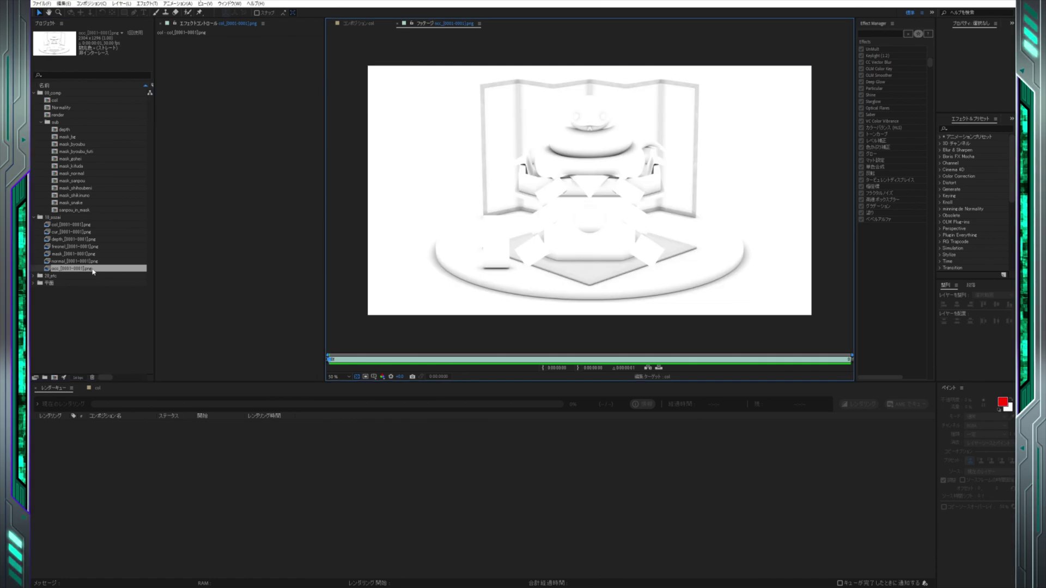
{"action": "left_click", "coordinate": [88, 225]}
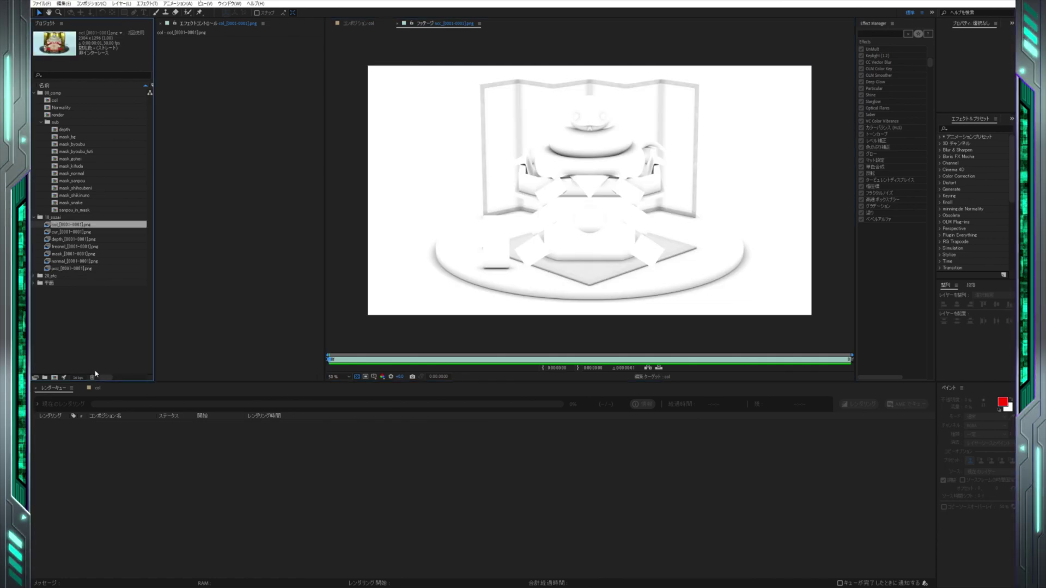
- Enable the occ layer over the colour render, soloing it briefly and checking its Opacity
{"action": "left_click", "coordinate": [101, 390]}
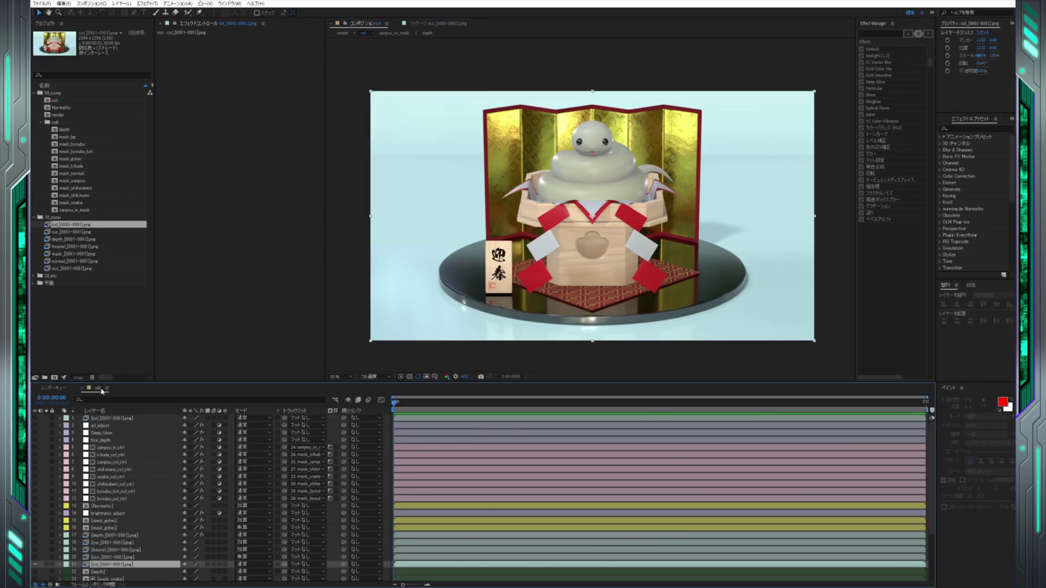
{"action": "scroll", "coordinate": [181, 401], "scroll_direction": "down", "scroll_amount": 3}
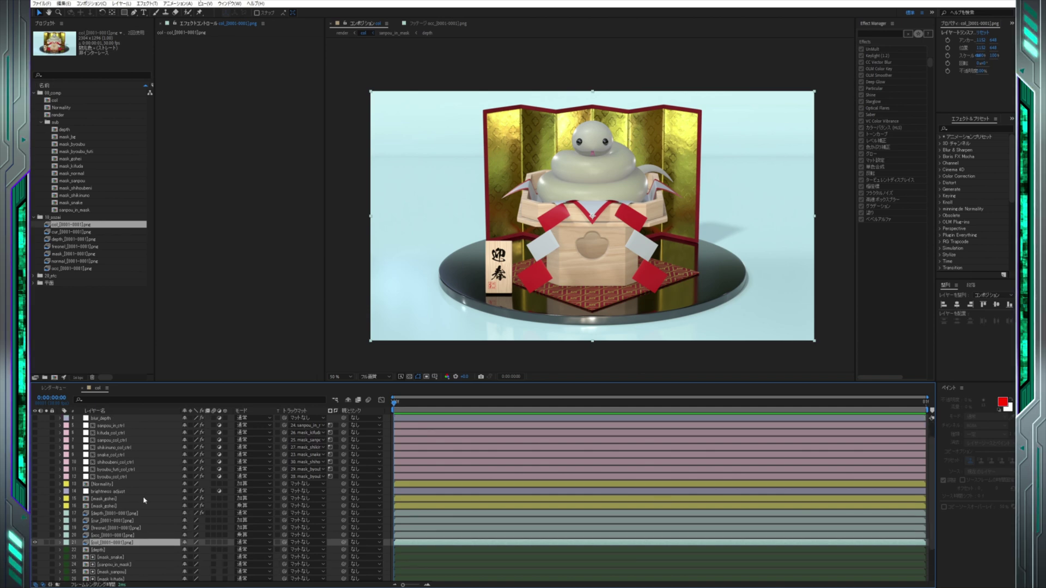
{"action": "scroll", "coordinate": [182, 400], "scroll_direction": "down", "scroll_amount": 3}
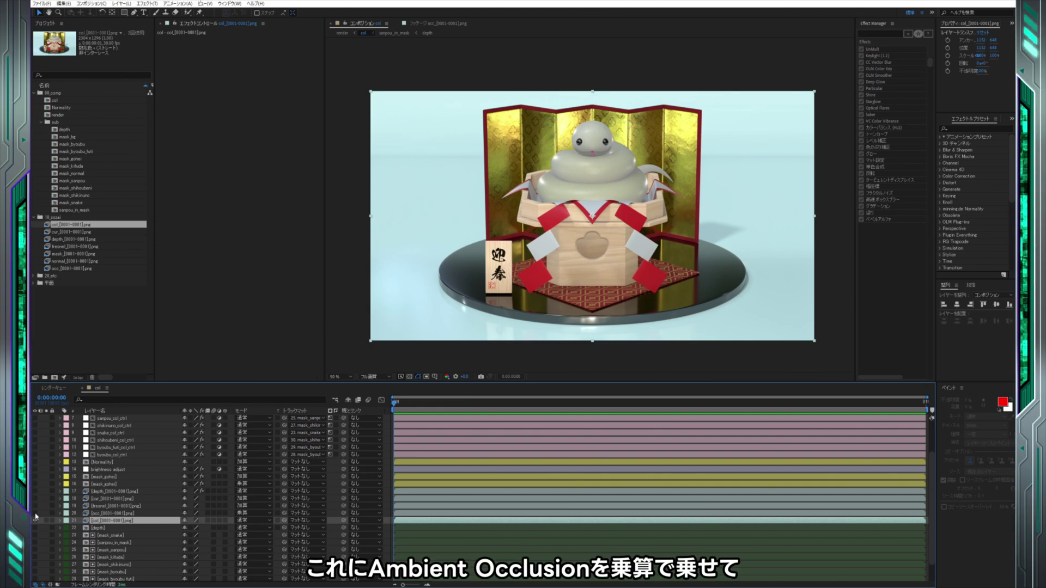
{"action": "left_click", "coordinate": [35, 513]}
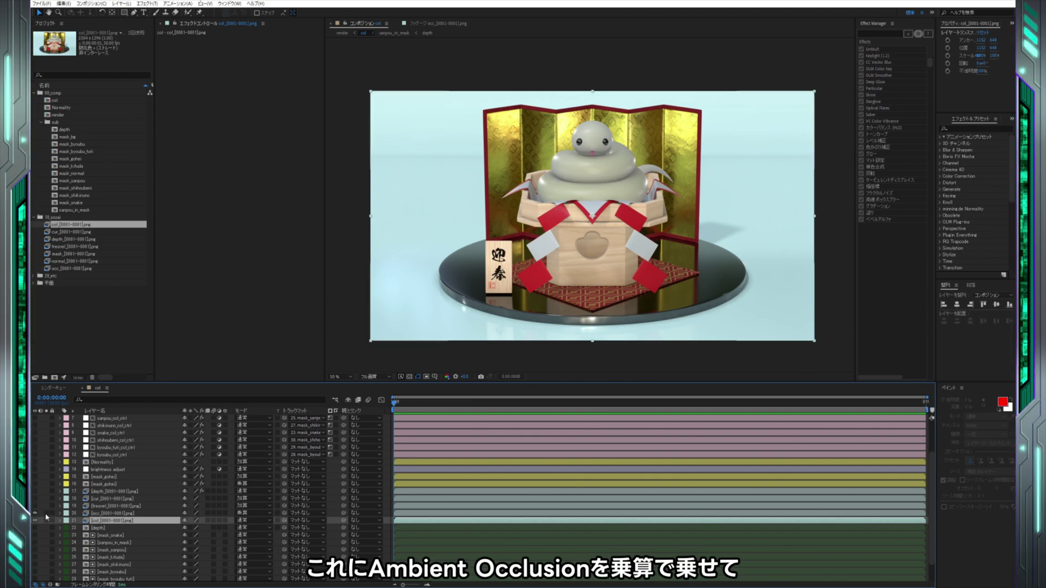
{"action": "left_click", "coordinate": [46, 513]}
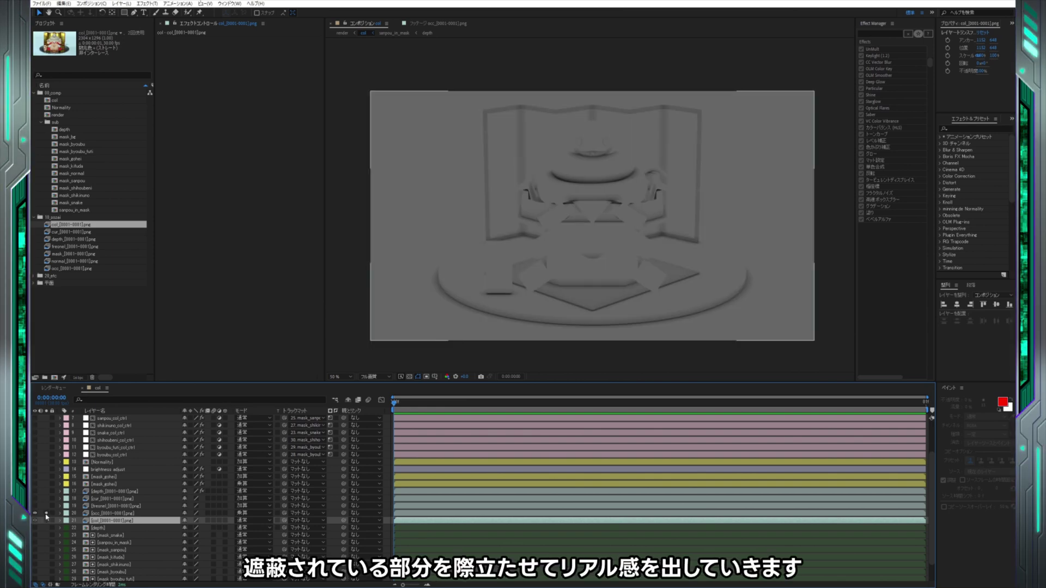
{"action": "left_click", "coordinate": [47, 513]}
{"action": "left_click", "coordinate": [111, 513]}
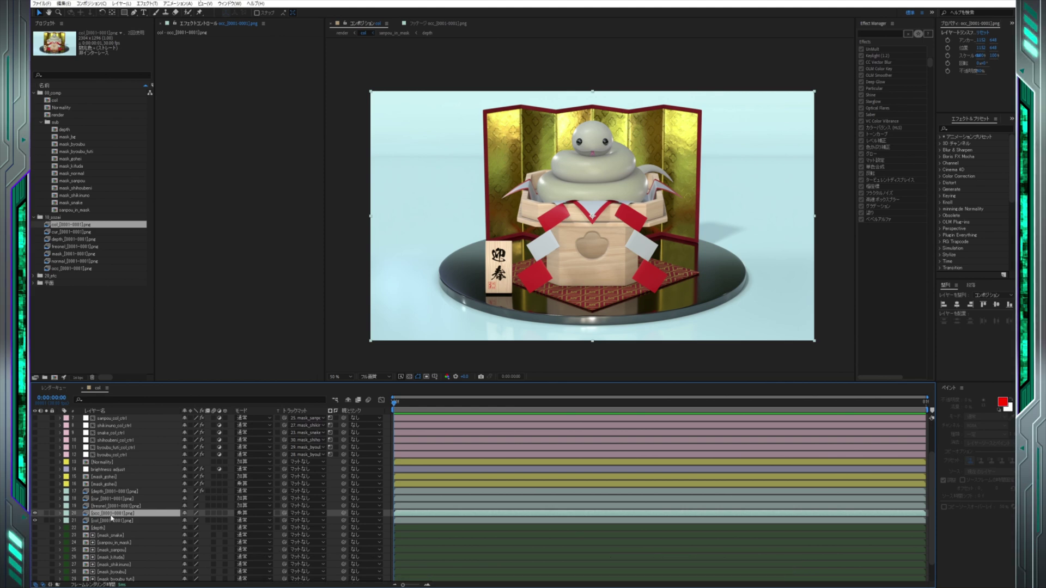
{"action": "key", "text": "t"}
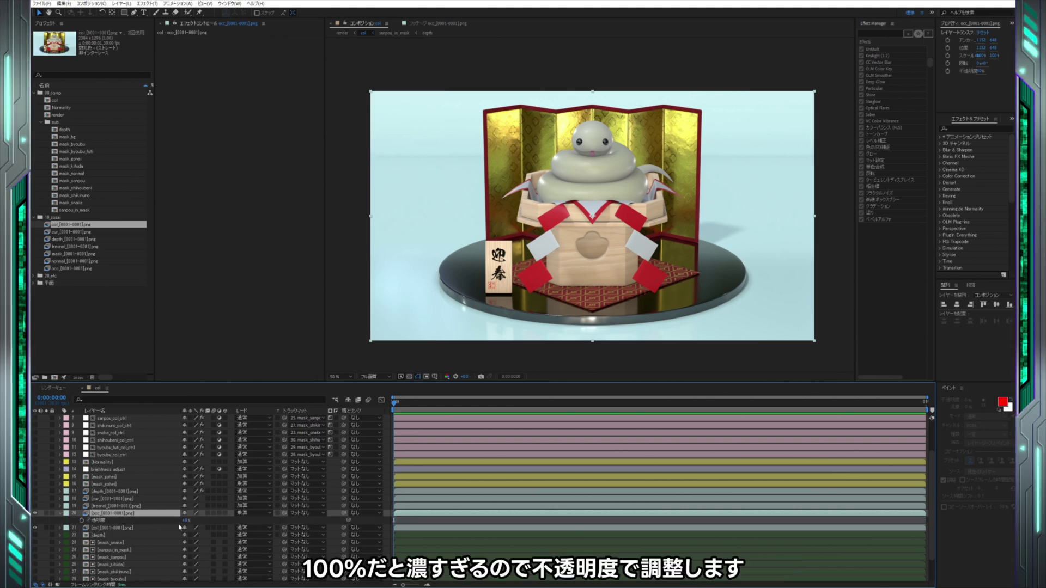
{"action": "key", "text": "t"}
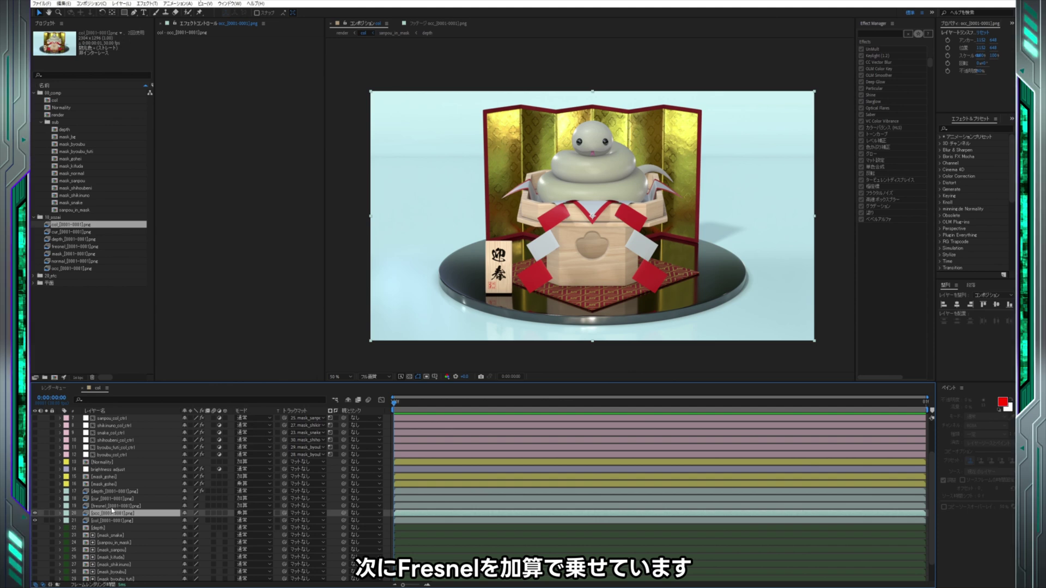
- Enable the fresnel layer, check its Opacity and solo it briefly
{"action": "left_click", "coordinate": [111, 506]}
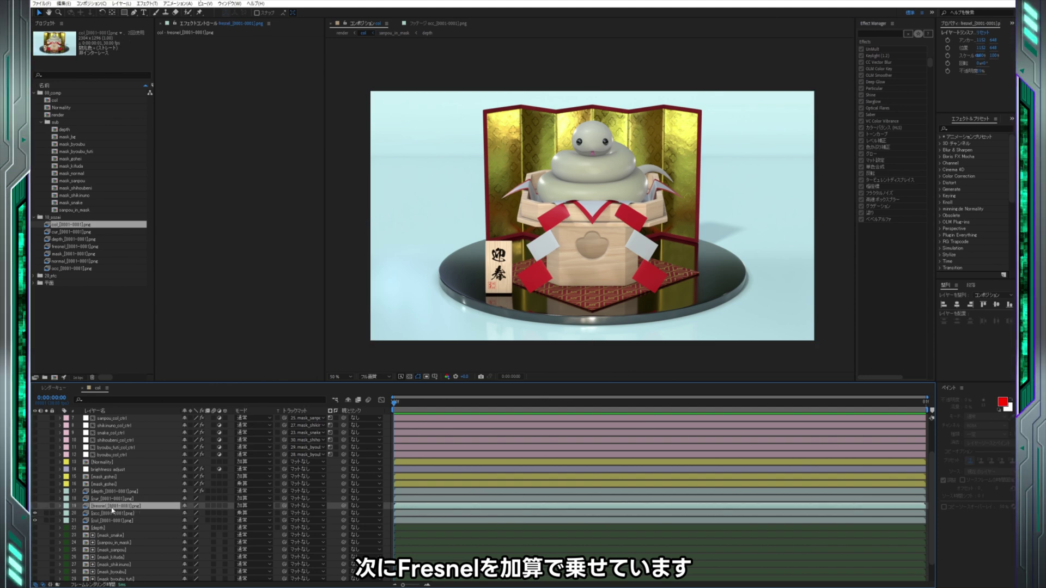
{"action": "left_click", "coordinate": [35, 506]}
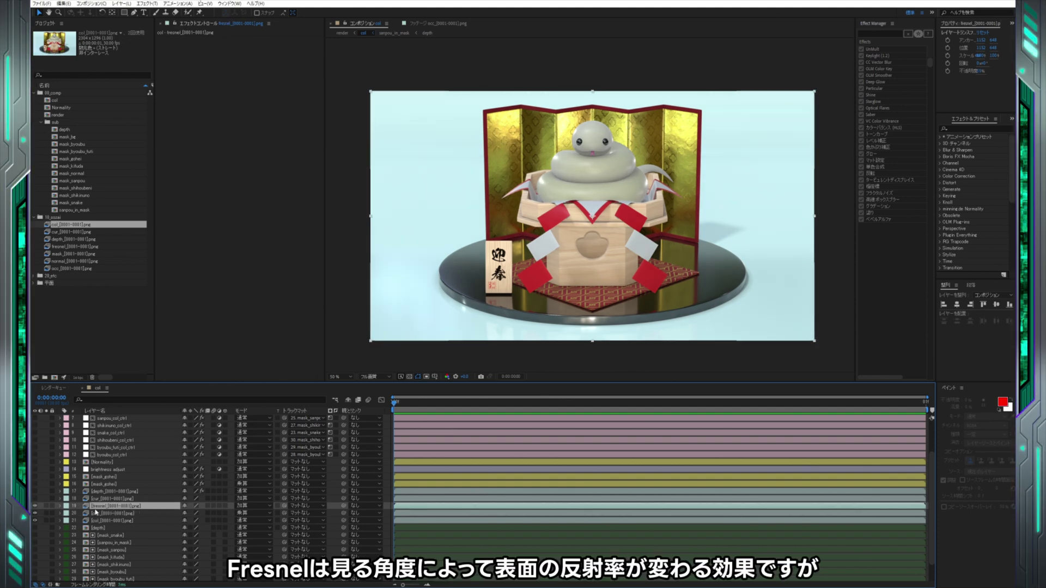
{"action": "key", "text": "t"}
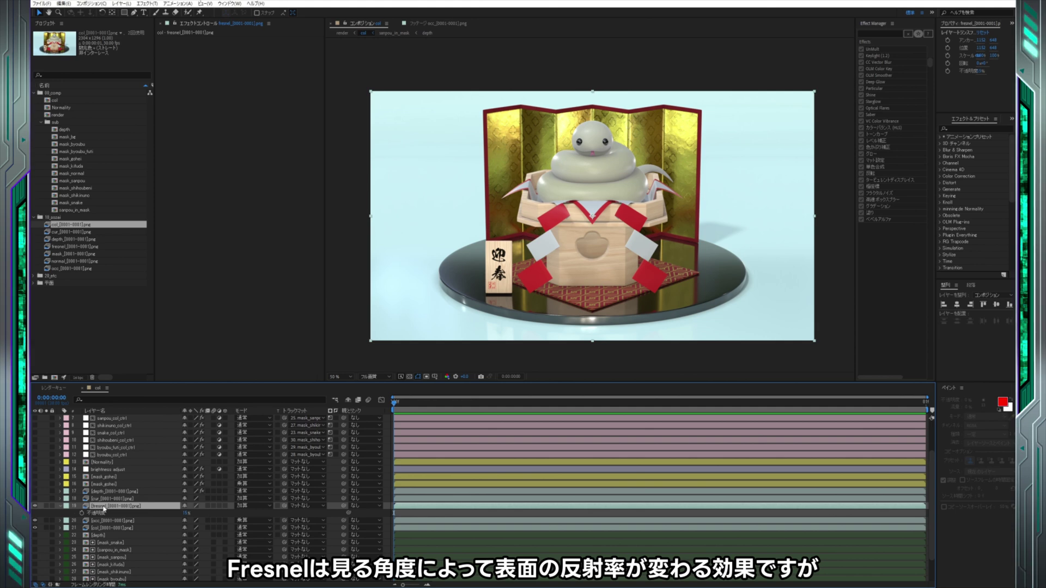
{"action": "left_click", "coordinate": [57, 506]}
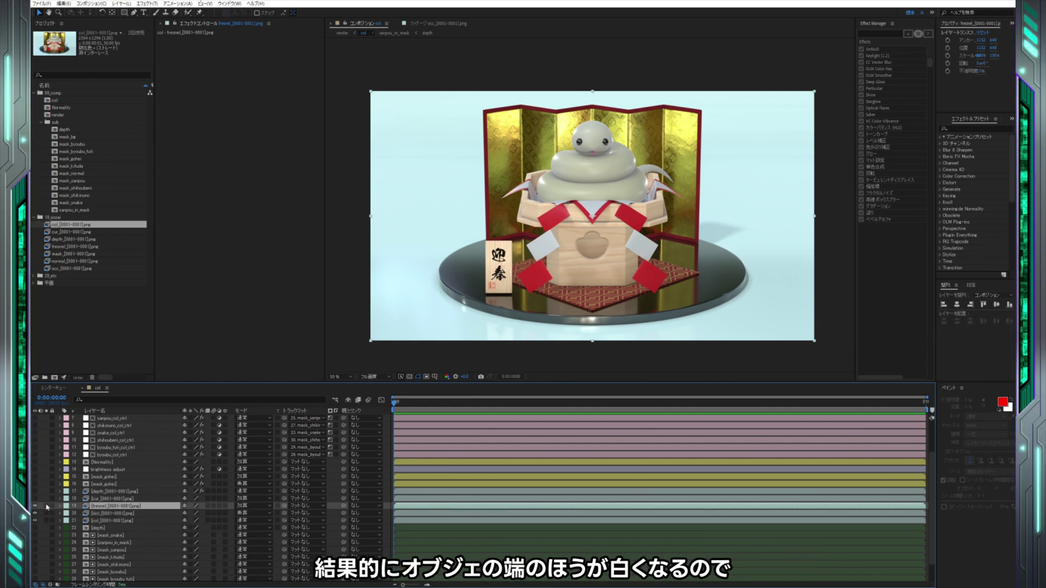
{"action": "left_click", "coordinate": [46, 506]}
{"action": "left_click", "coordinate": [48, 506]}
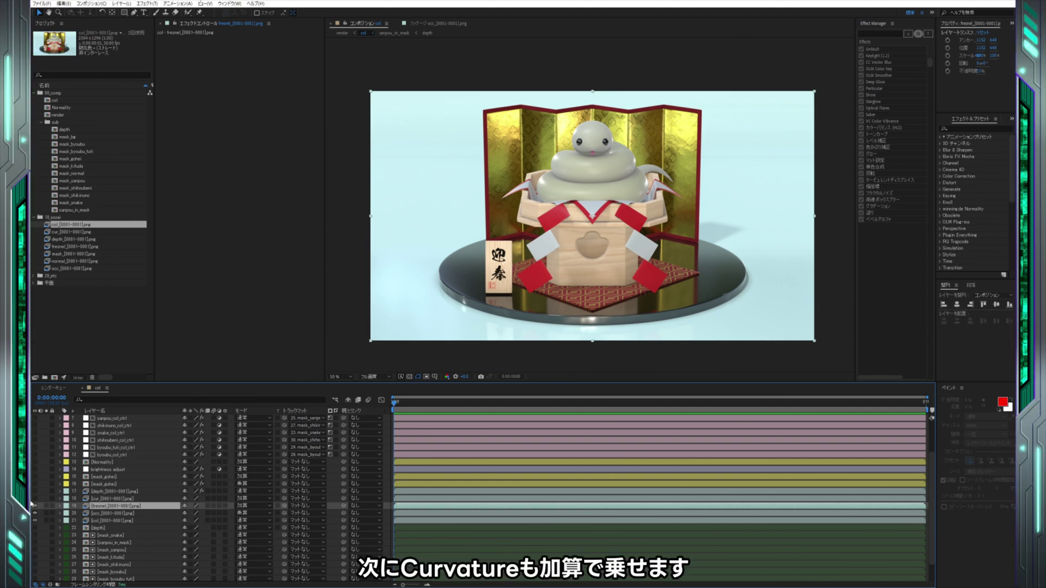
- Enable and briefly solo the cur curvature layer, showing cur_0001 over the diamond
{"action": "left_click", "coordinate": [35, 499]}
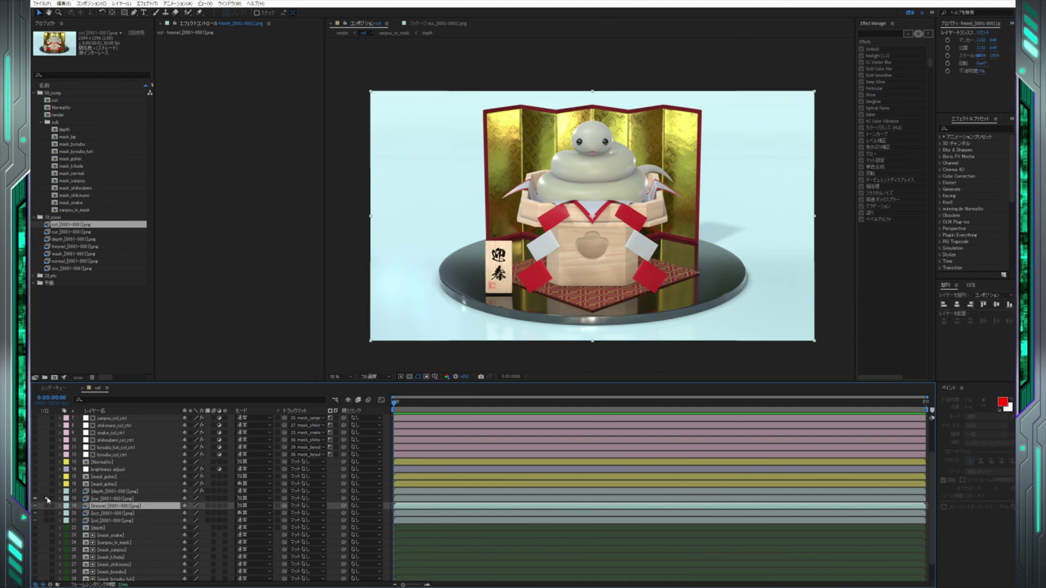
{"action": "left_click", "coordinate": [46, 500]}
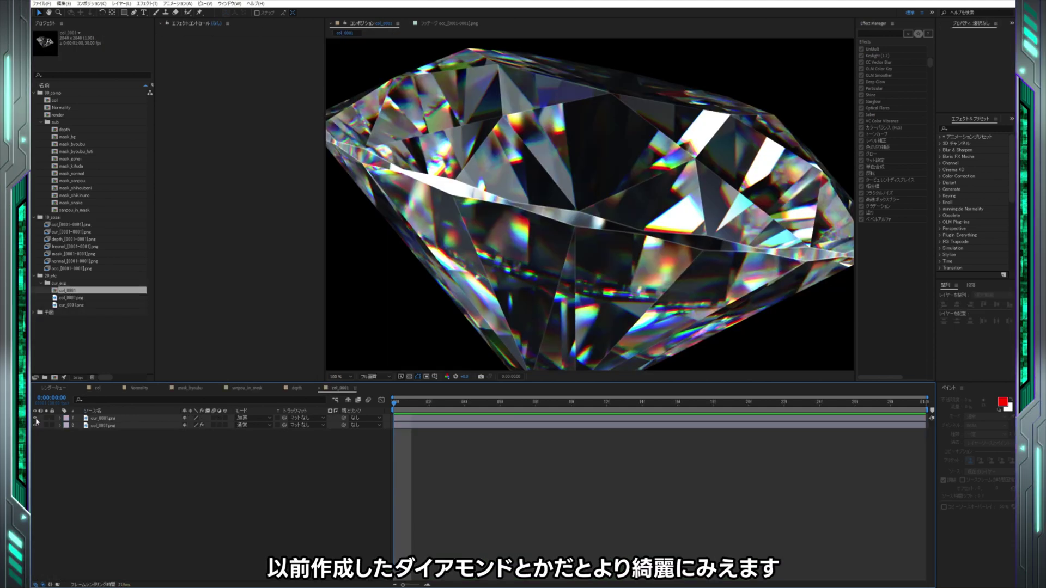
{"action": "left_click", "coordinate": [36, 418]}
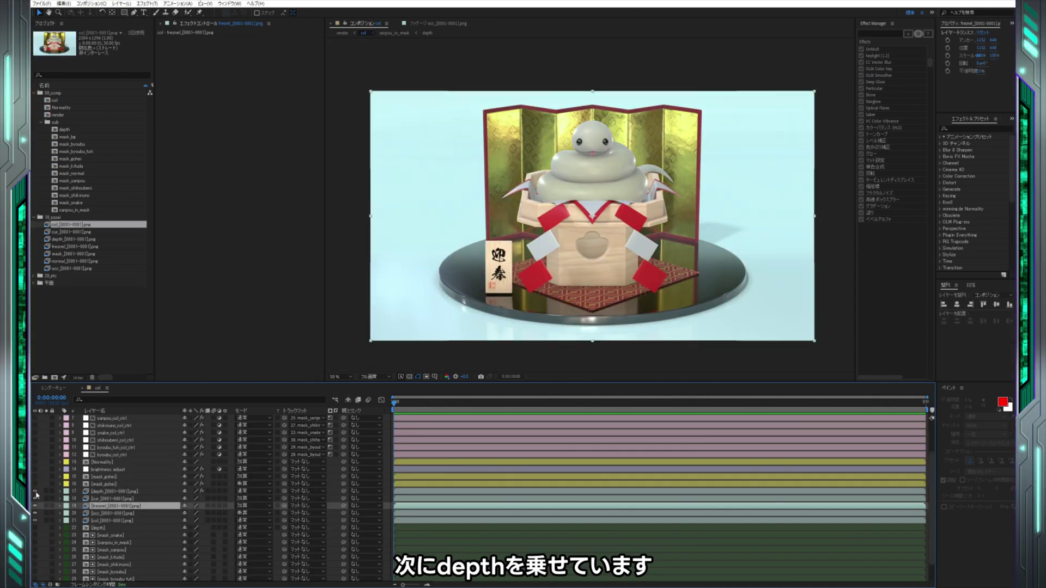
- Toggle and solo the depth layer to compare the render with and without it
{"action": "left_click", "coordinate": [36, 492]}
{"action": "left_click", "coordinate": [36, 492]}
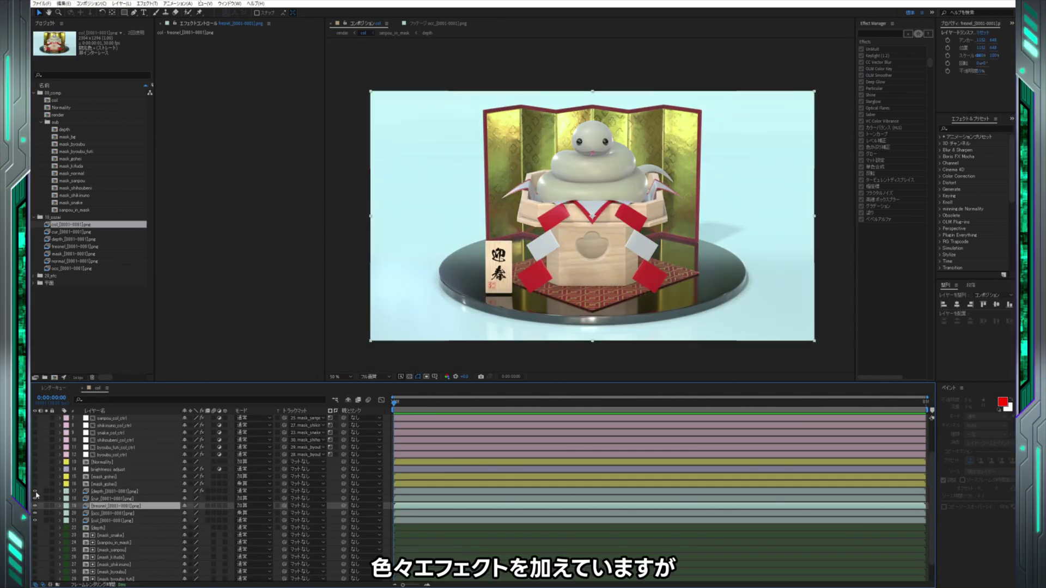
{"action": "left_click", "coordinate": [36, 493]}
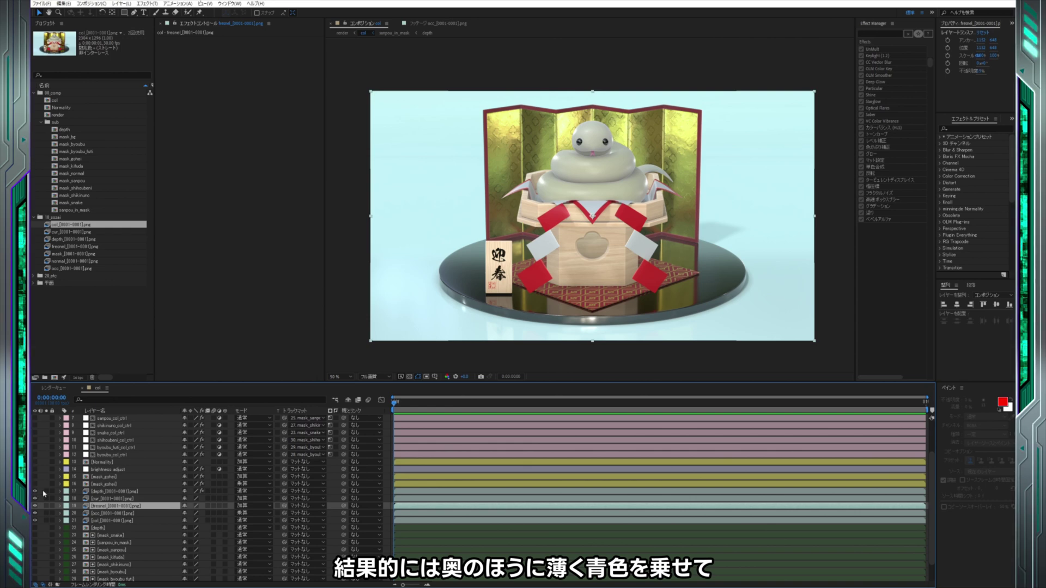
{"action": "left_click", "coordinate": [46, 493]}
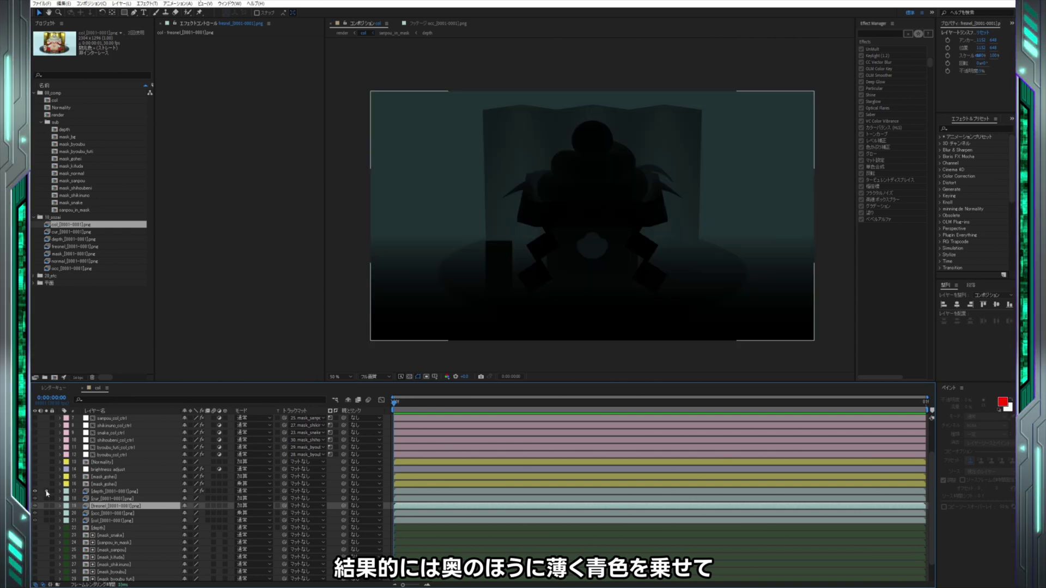
{"action": "left_click", "coordinate": [47, 492]}
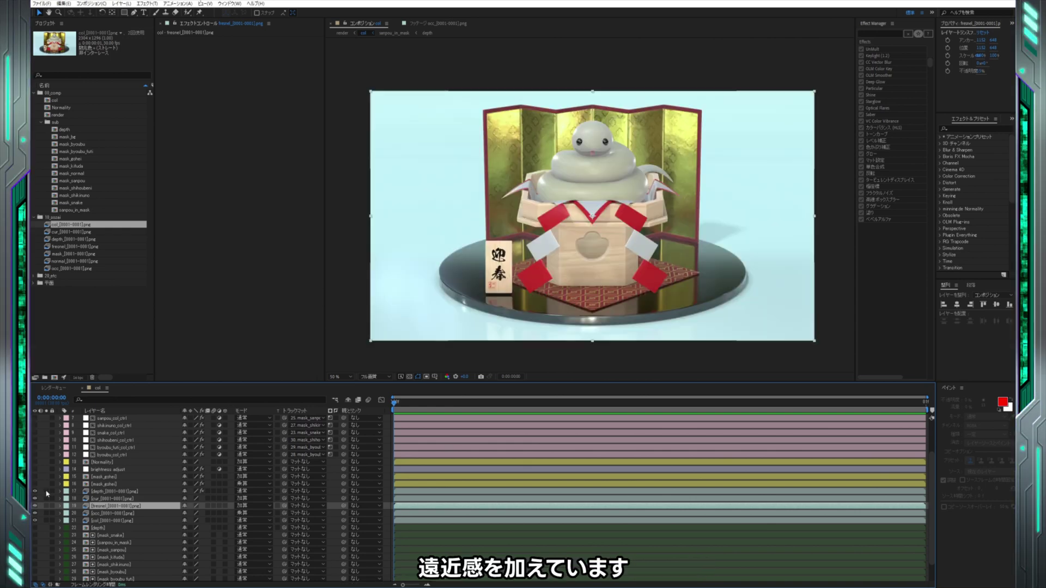
{"action": "left_click", "coordinate": [114, 491]}
- Enable and briefly solo the mask_gohei layer, then select brightness adjust
{"action": "left_click", "coordinate": [109, 484]}
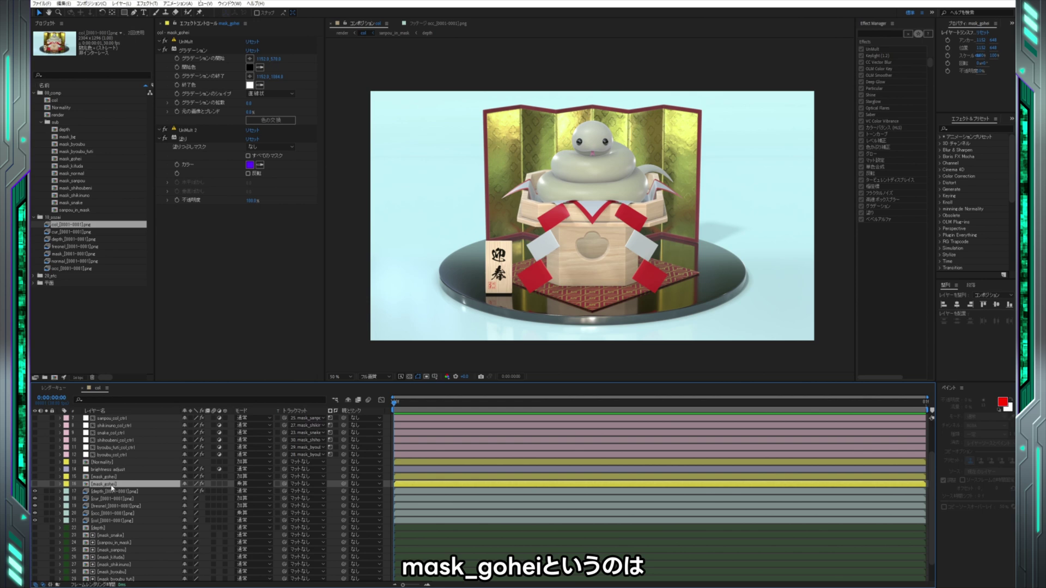
{"action": "left_click", "coordinate": [37, 479]}
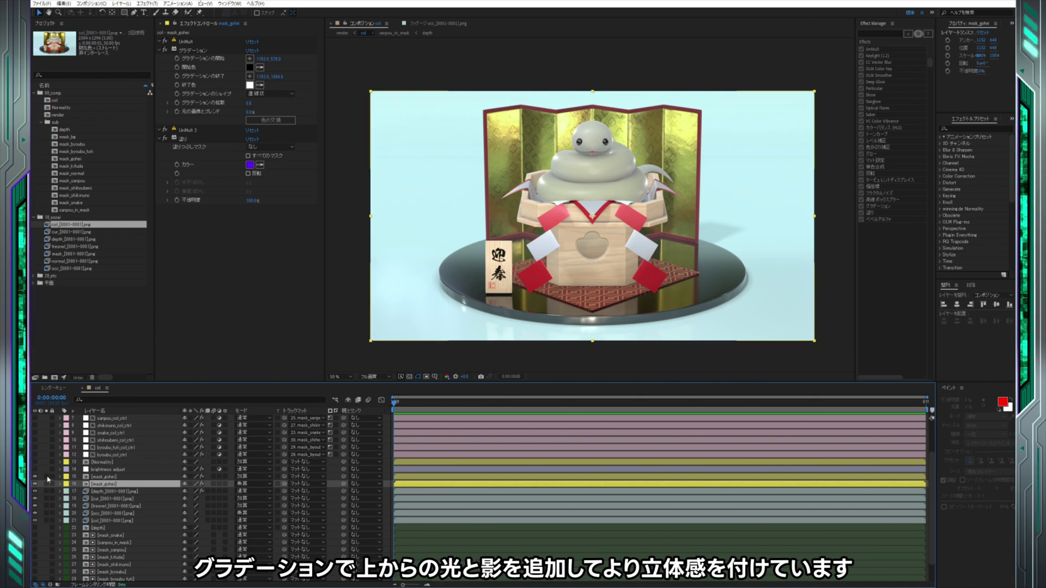
{"action": "left_click", "coordinate": [47, 484]}
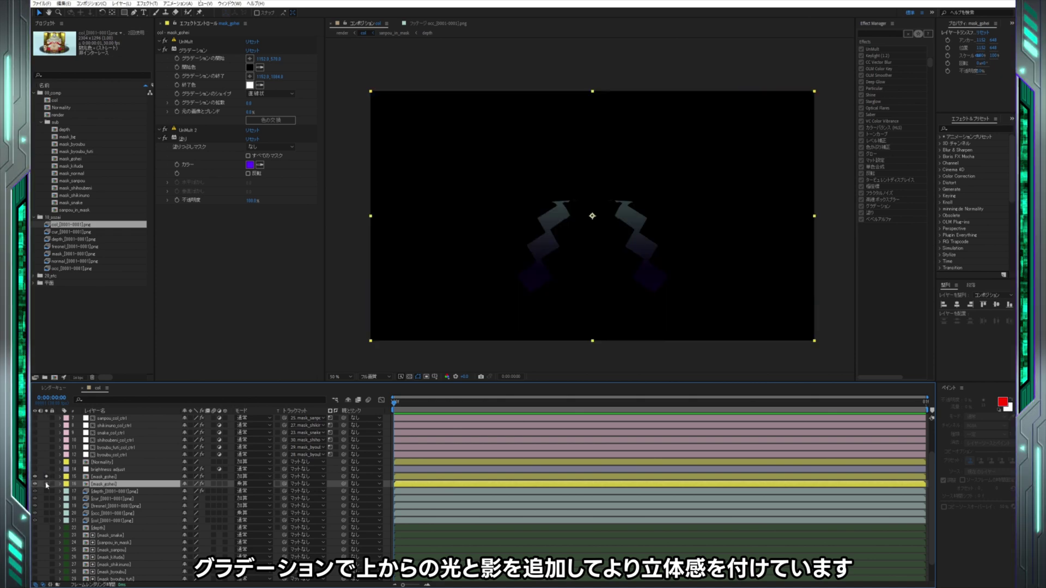
{"action": "left_click", "coordinate": [46, 483]}
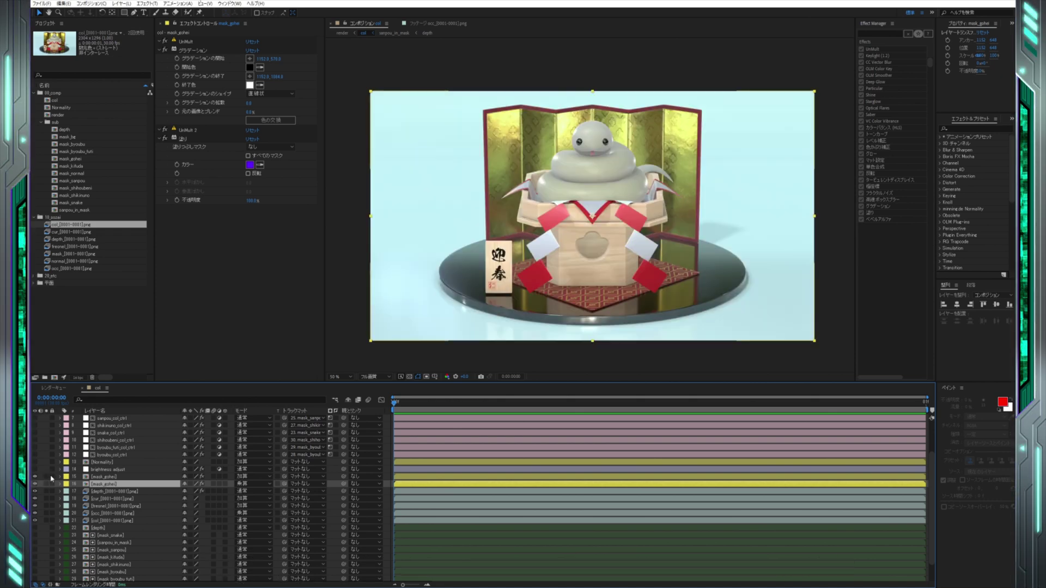
{"action": "left_click", "coordinate": [99, 471]}
- Compare the scene with the Normality lighting layer on, off and soloed
{"action": "left_click", "coordinate": [102, 462]}
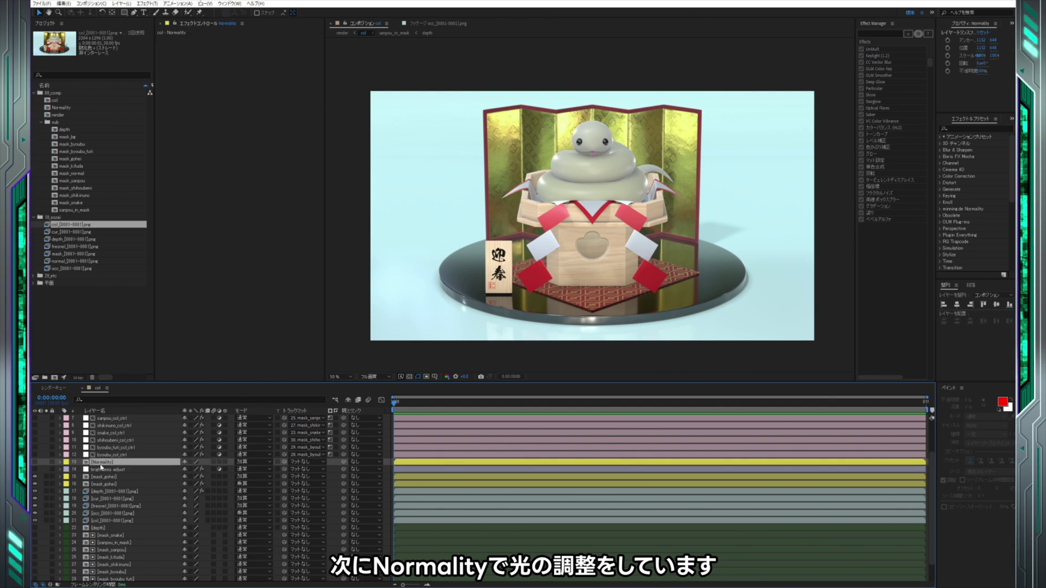
{"action": "left_click", "coordinate": [34, 462]}
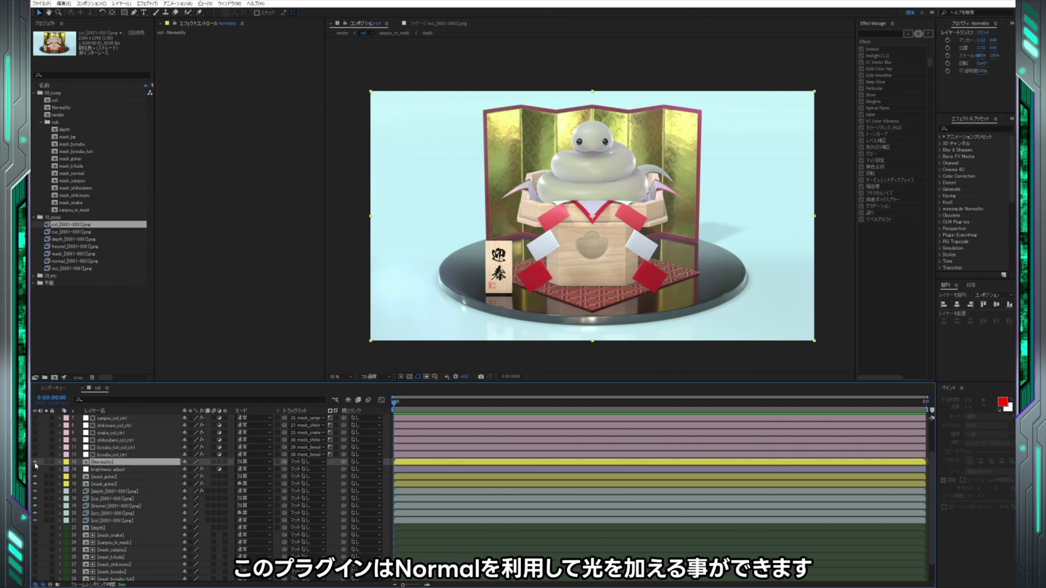
{"action": "left_click", "coordinate": [36, 463]}
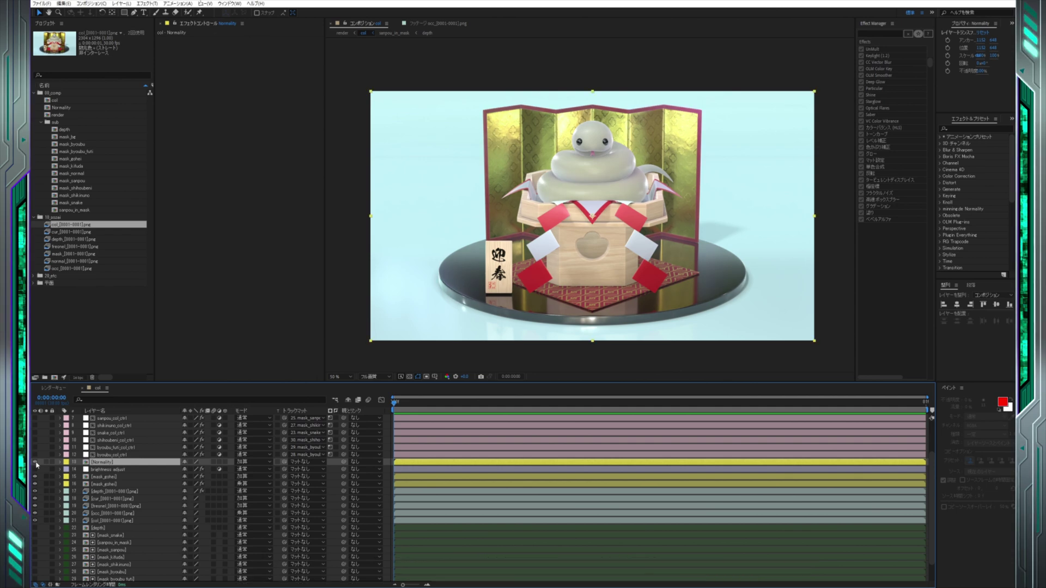
{"action": "left_click", "coordinate": [47, 463]}
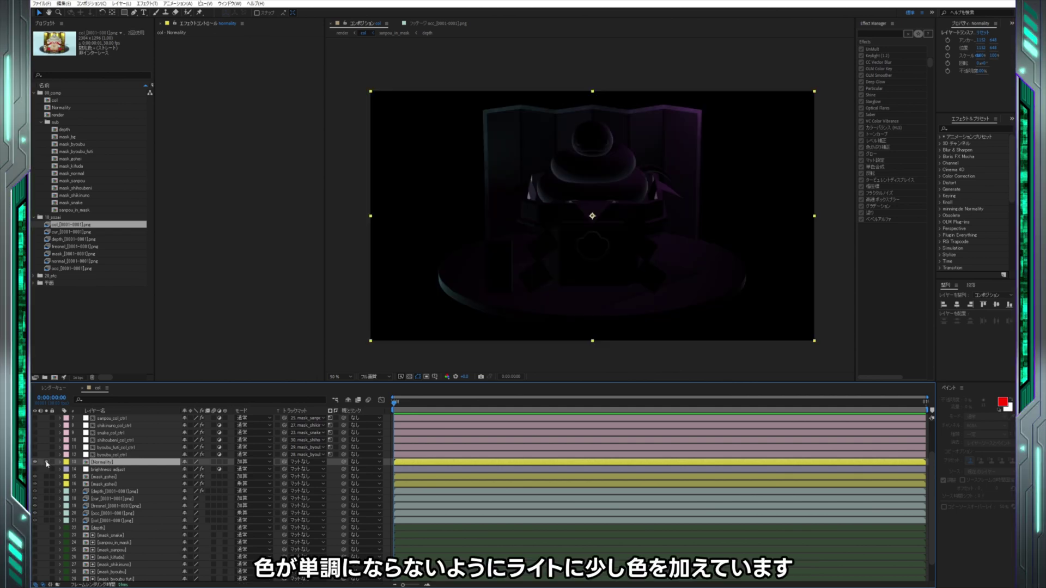
{"action": "left_click", "coordinate": [47, 463]}
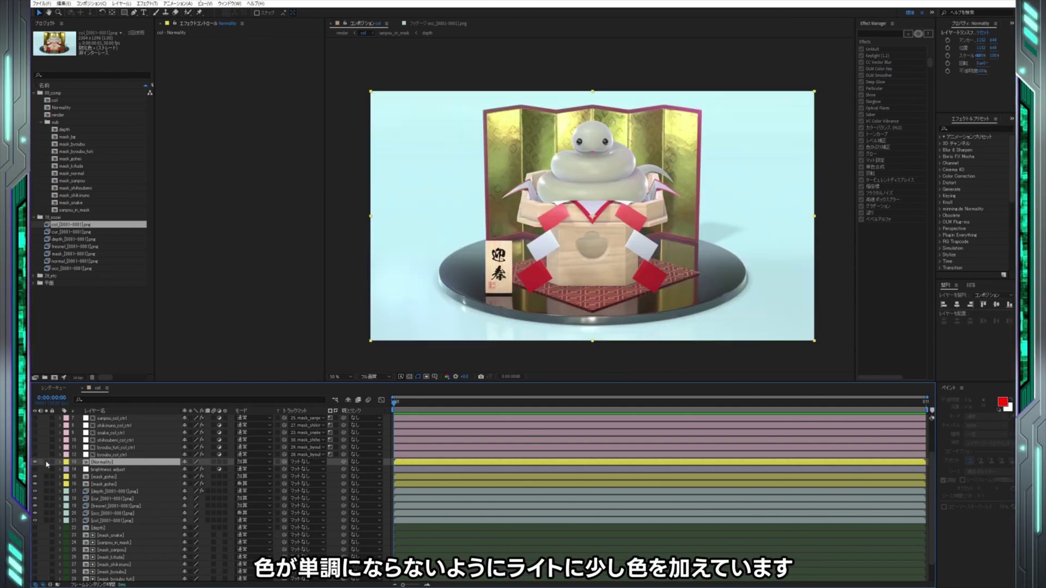
- Nudge Spot Light 2 inside Normality, then unsolo it in col and toggle brightness adjust
{"action": "double_click", "coordinate": [103, 462]}
{"action": "mouse_move", "coordinate": [403, 175]}
{"action": "left_mouse_down"}
{"action": "mouse_move", "coordinate": [474, 180]}
{"action": "mouse_move", "coordinate": [420, 176]}
{"action": "mouse_move", "coordinate": [589, 148]}
{"action": "mouse_move", "coordinate": [595, 128]}
{"action": "mouse_move", "coordinate": [542, 109]}
{"action": "mouse_move", "coordinate": [502, 210]}
{"action": "mouse_move", "coordinate": [502, 276]}
{"action": "mouse_move", "coordinate": [595, 276]}
{"action": "mouse_move", "coordinate": [619, 175]}
{"action": "mouse_move", "coordinate": [474, 106]}
{"action": "mouse_move", "coordinate": [416, 229]}
{"action": "mouse_move", "coordinate": [456, 242]}
{"action": "mouse_move", "coordinate": [502, 168]}
{"action": "mouse_move", "coordinate": [405, 174]}
{"action": "left_mouse_up"}
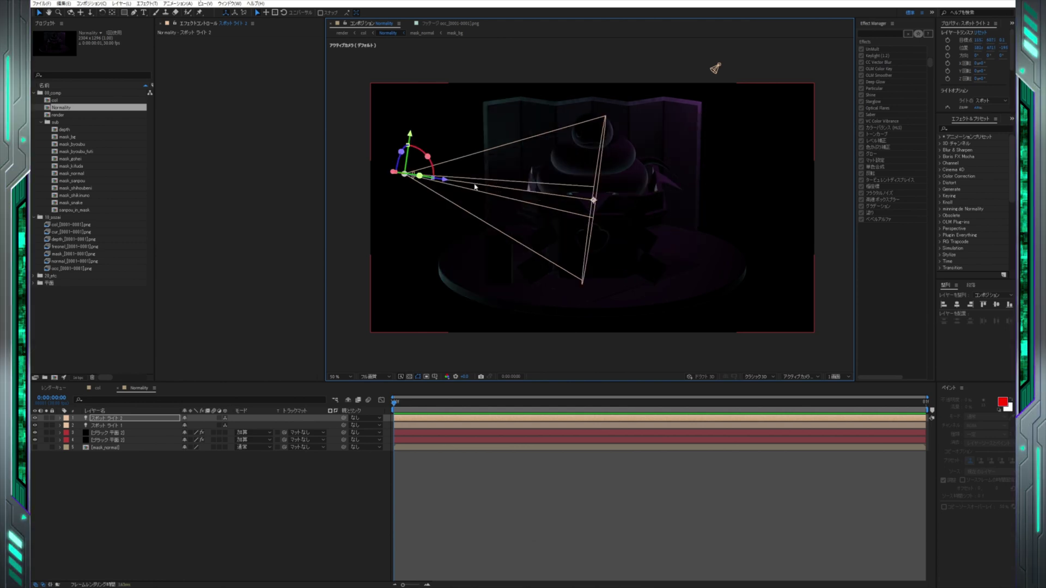
{"action": "left_click", "coordinate": [345, 490]}
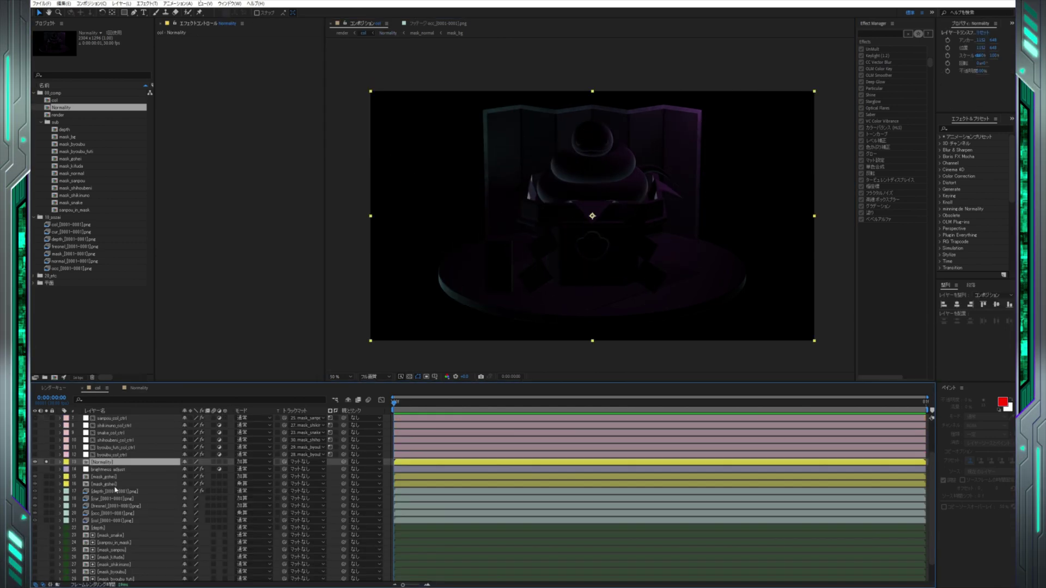
{"action": "left_click", "coordinate": [46, 462]}
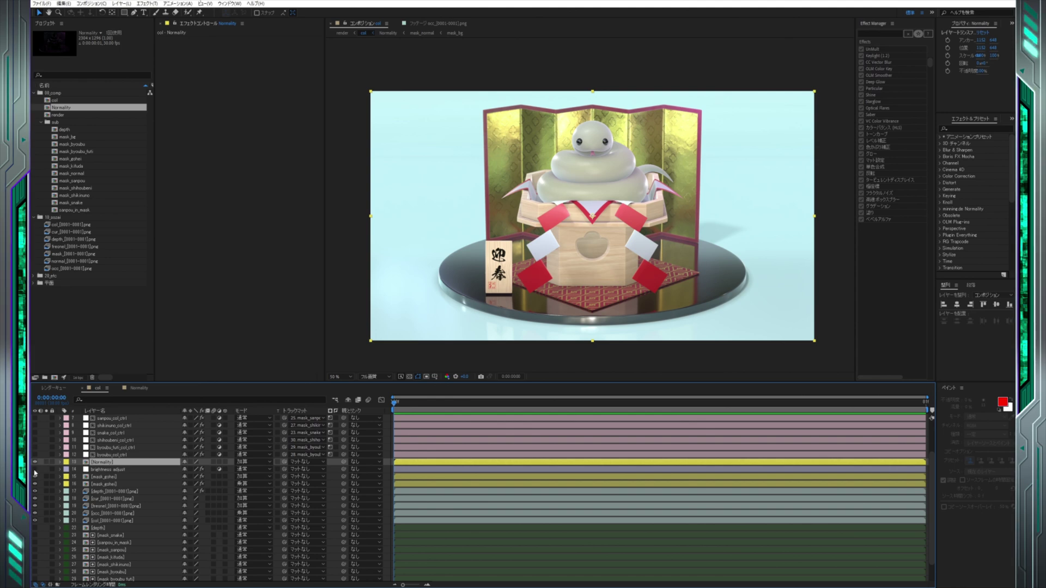
{"action": "left_click", "coordinate": [35, 473]}
{"action": "left_click", "coordinate": [35, 471]}
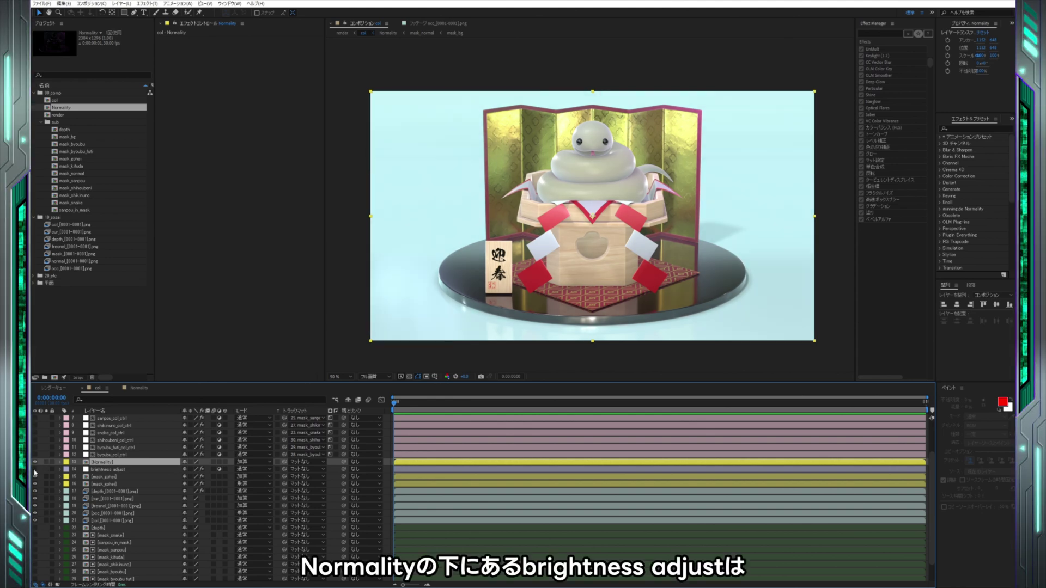
{"action": "key", "text": "ctrl+Up"}
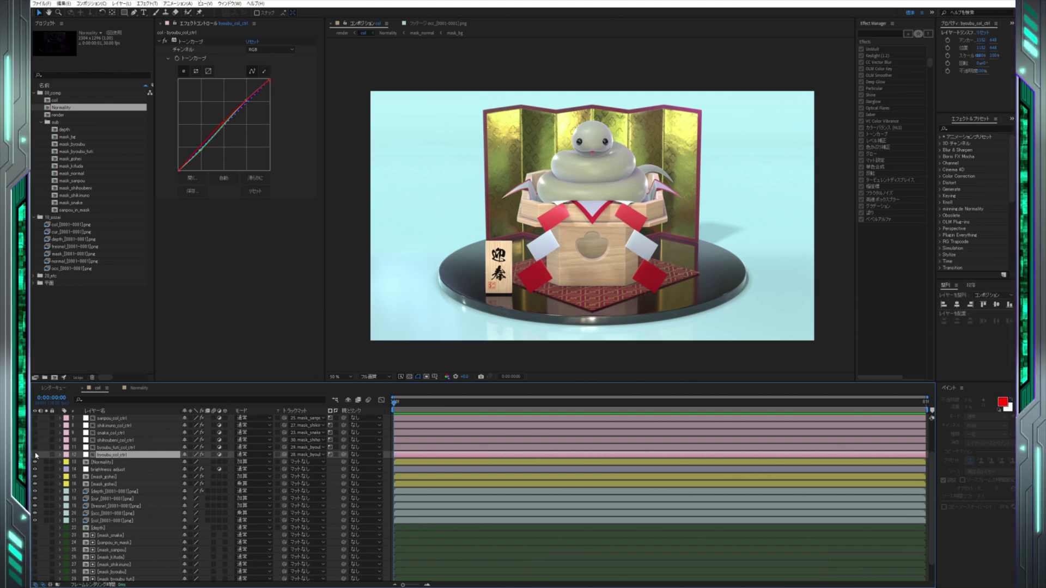
- Enable the folding-screen colour control layer and open the mask_byoubu comp
{"action": "left_click", "coordinate": [35, 455]}
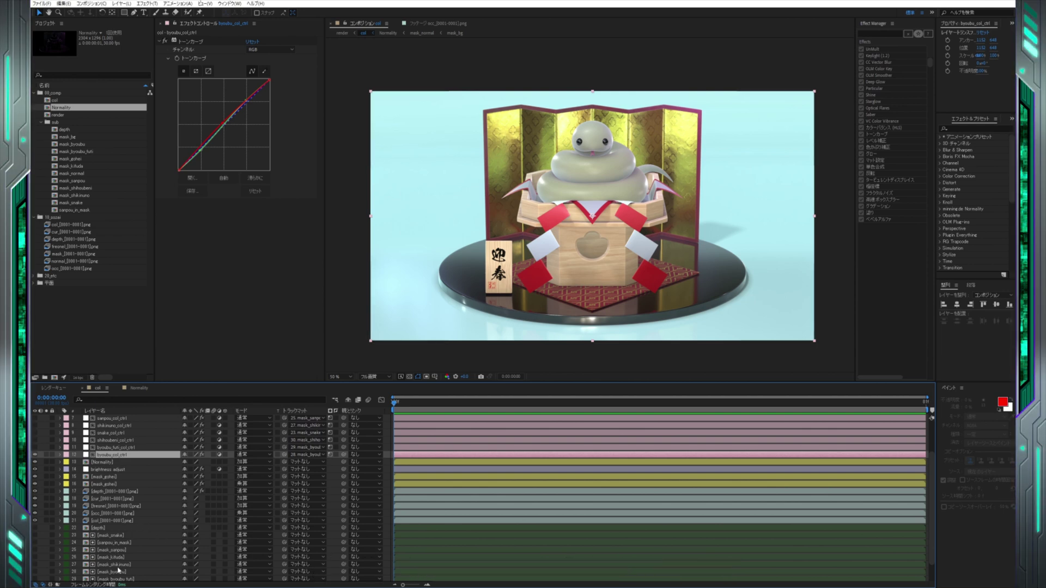
{"action": "scroll", "coordinate": [118, 573], "scroll_direction": "down", "scroll_amount": 2}
{"action": "scroll", "coordinate": [119, 571], "scroll_direction": "down", "scroll_amount": 1}
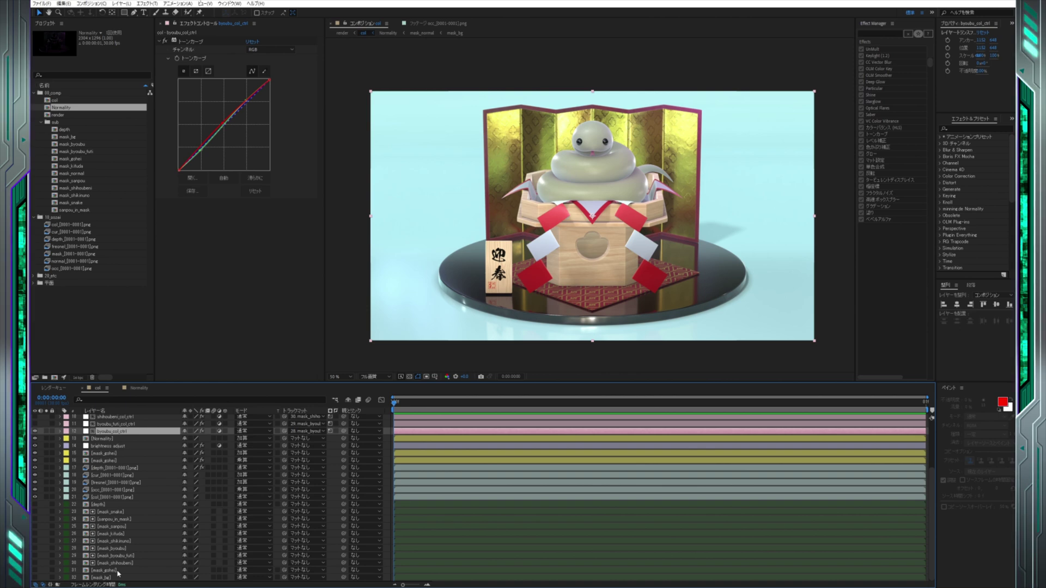
{"action": "left_click", "coordinate": [121, 556]}
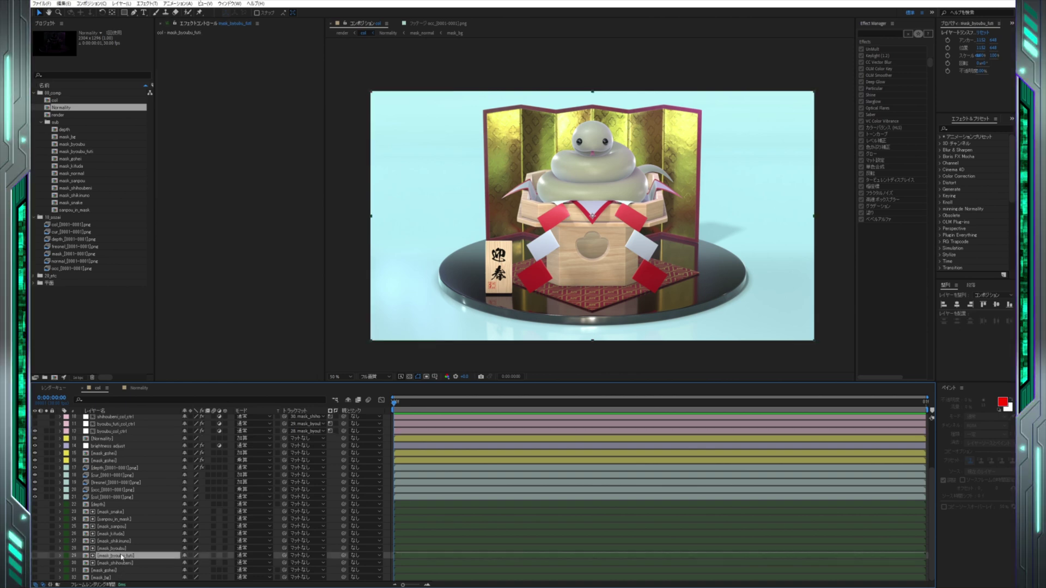
{"action": "double_click", "coordinate": [121, 554]}
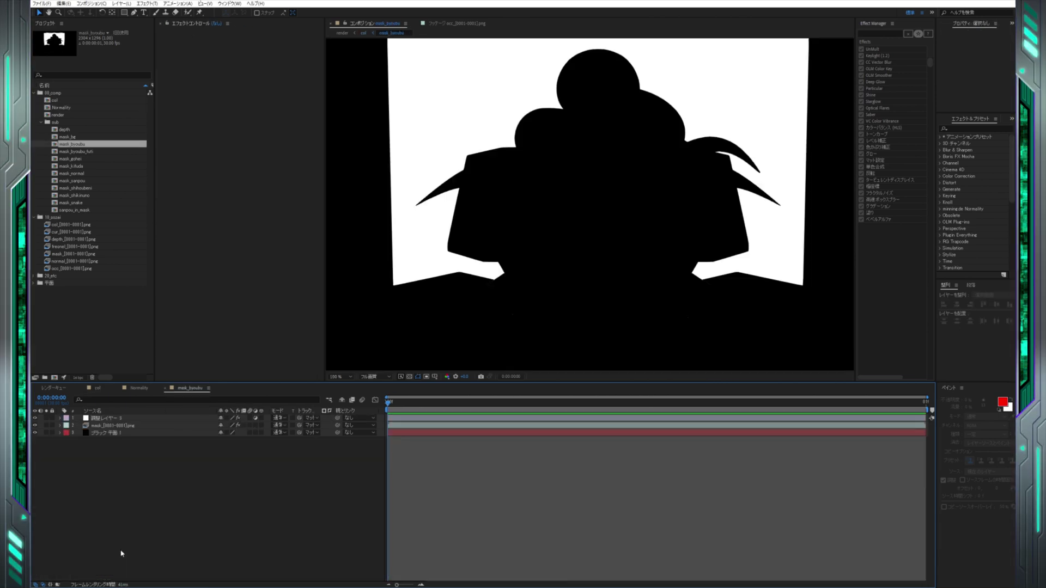
- Solo the mask image and toggle its Fill and OLM Color Key effects to inspect the keying
{"action": "left_click", "coordinate": [46, 425]}
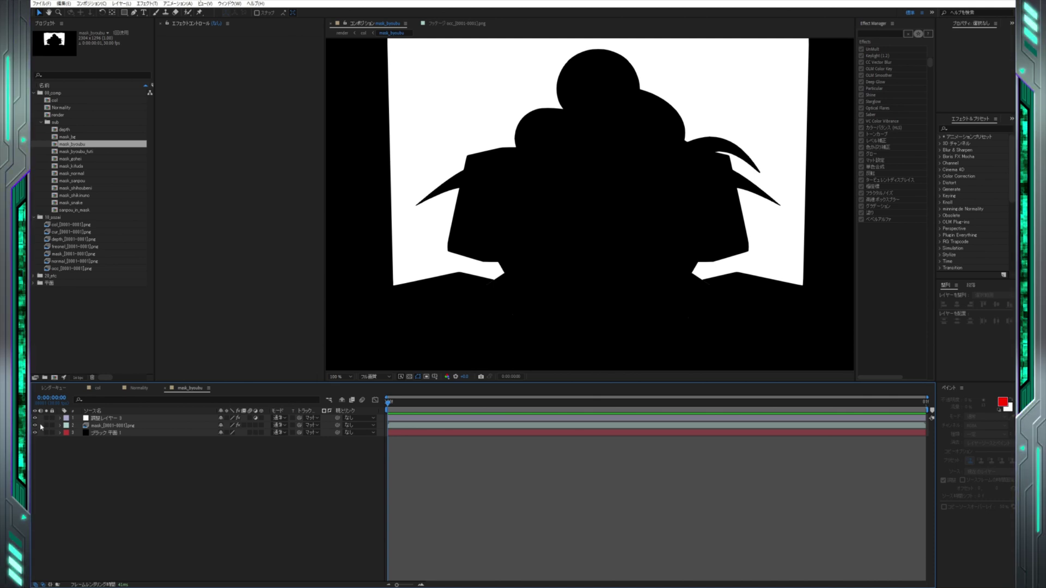
{"action": "left_click", "coordinate": [108, 426]}
{"action": "left_click", "coordinate": [165, 130]}
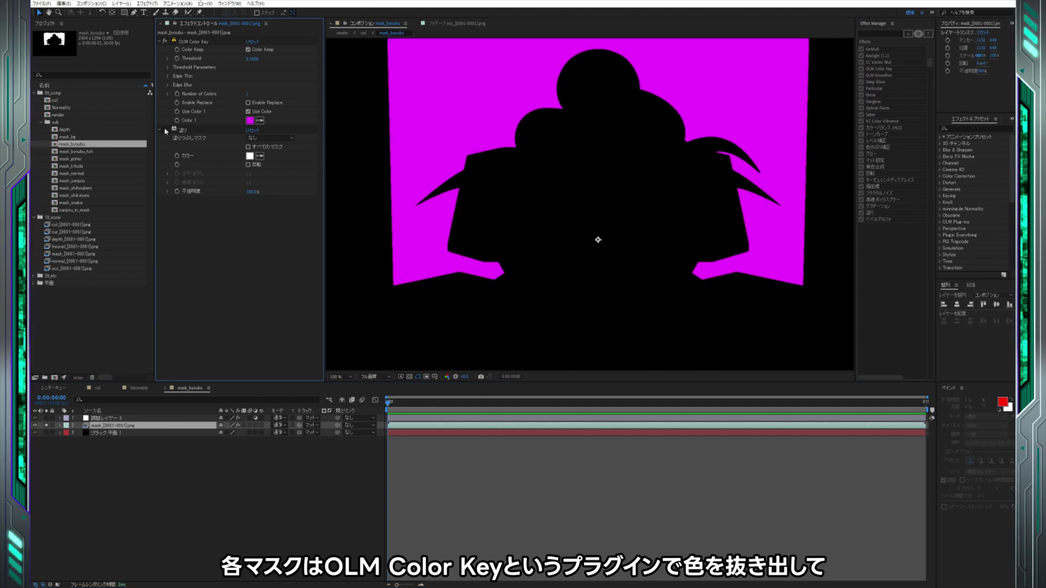
{"action": "left_click", "coordinate": [164, 41]}
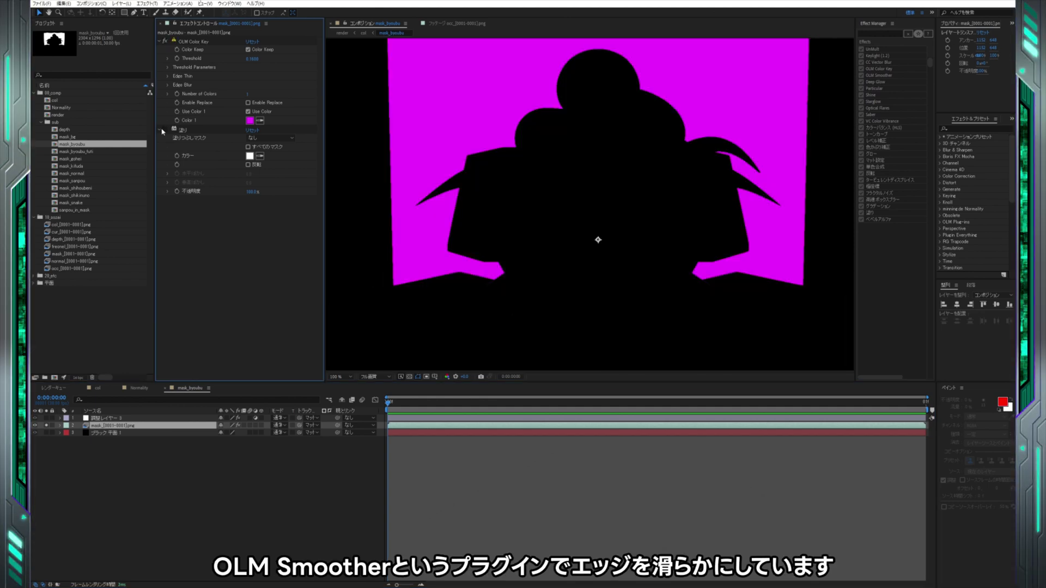
{"action": "left_click", "coordinate": [165, 130]}
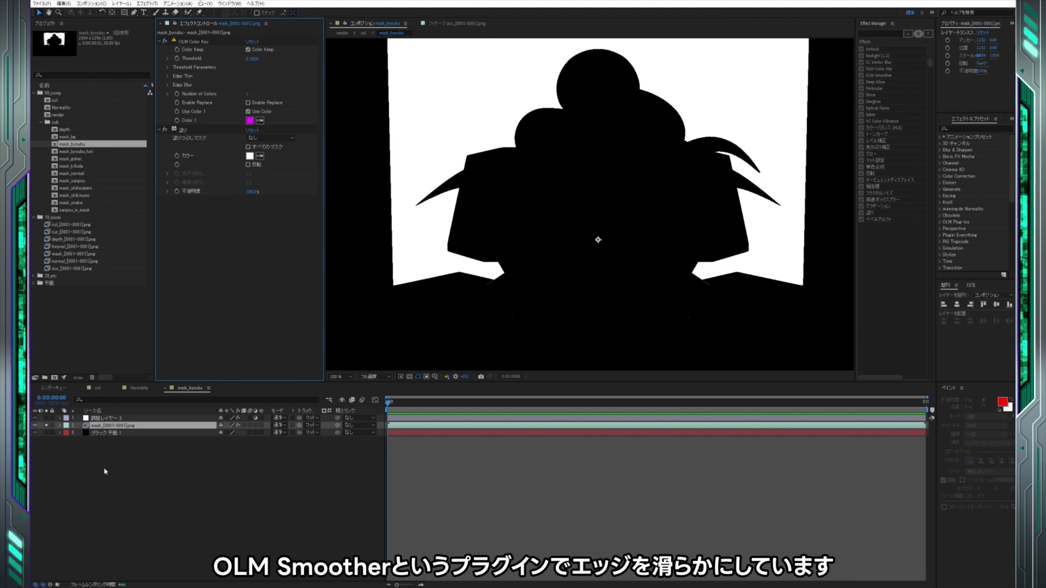
{"action": "left_click", "coordinate": [46, 425]}
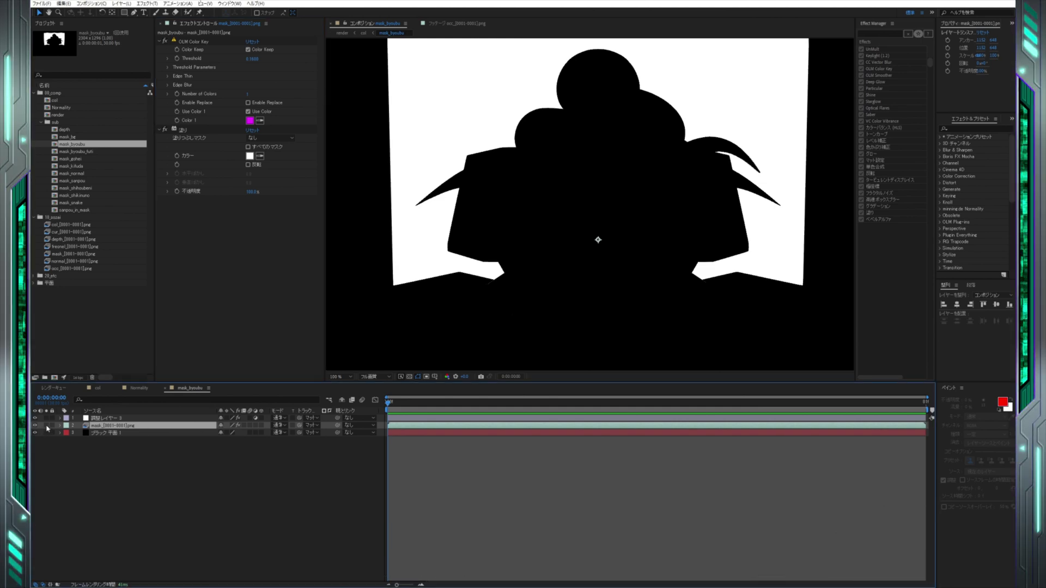
- Zoom and pan over the mask, re-enable the top layer, and return to the col comp
{"action": "scroll", "coordinate": [451, 229], "scroll_direction": "up", "scroll_amount": 4}
{"action": "mouse_move", "coordinate": [451, 229]}
{"action": "left_mouse_down"}
{"action": "mouse_move", "coordinate": [564, 258]}
{"action": "mouse_move", "coordinate": [757, 375]}
{"action": "left_mouse_up"}
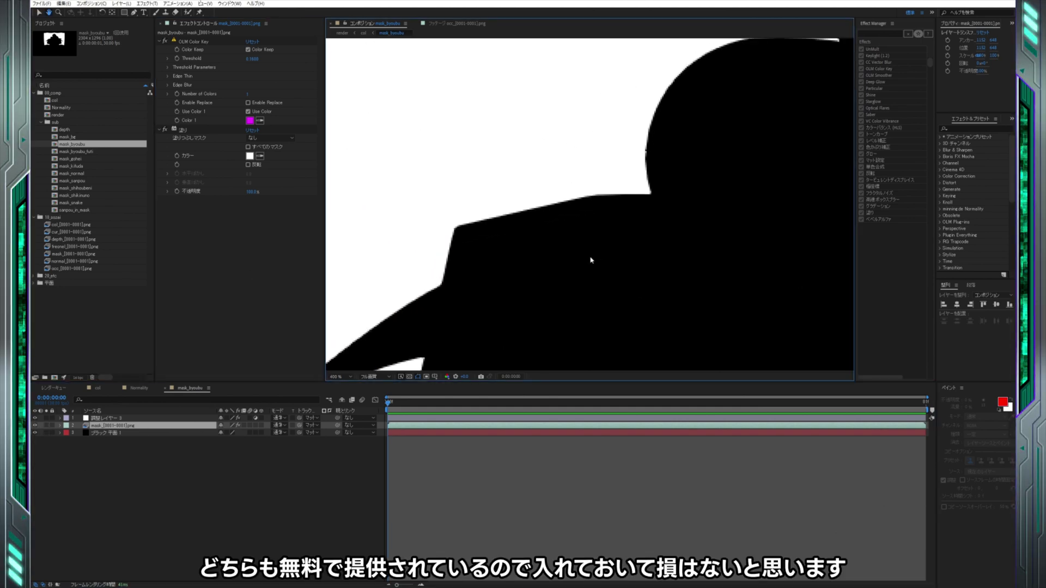
{"action": "left_click", "coordinate": [34, 419]}
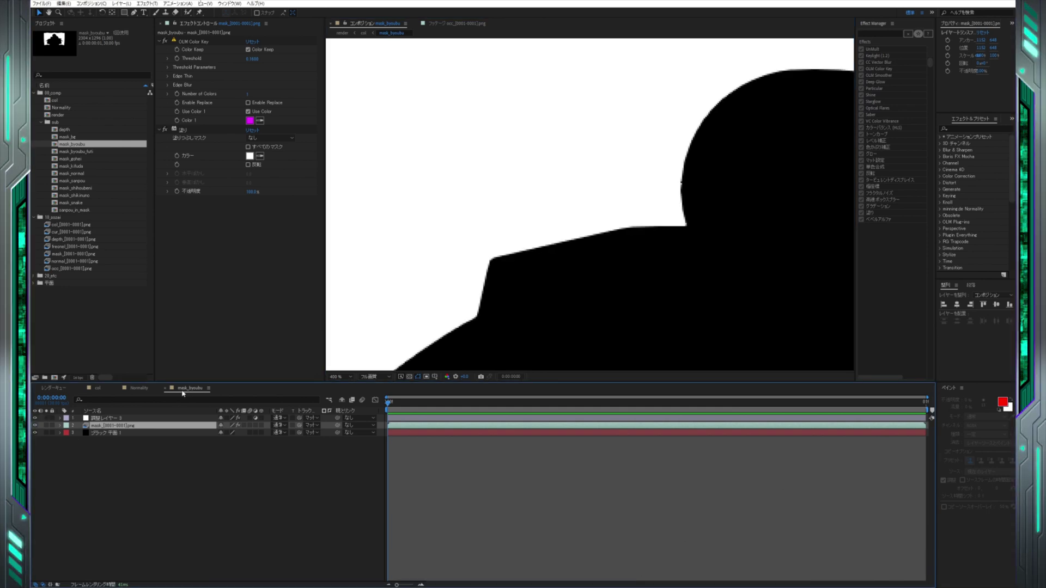
{"action": "scroll", "coordinate": [445, 288], "scroll_direction": "down", "scroll_amount": 6}
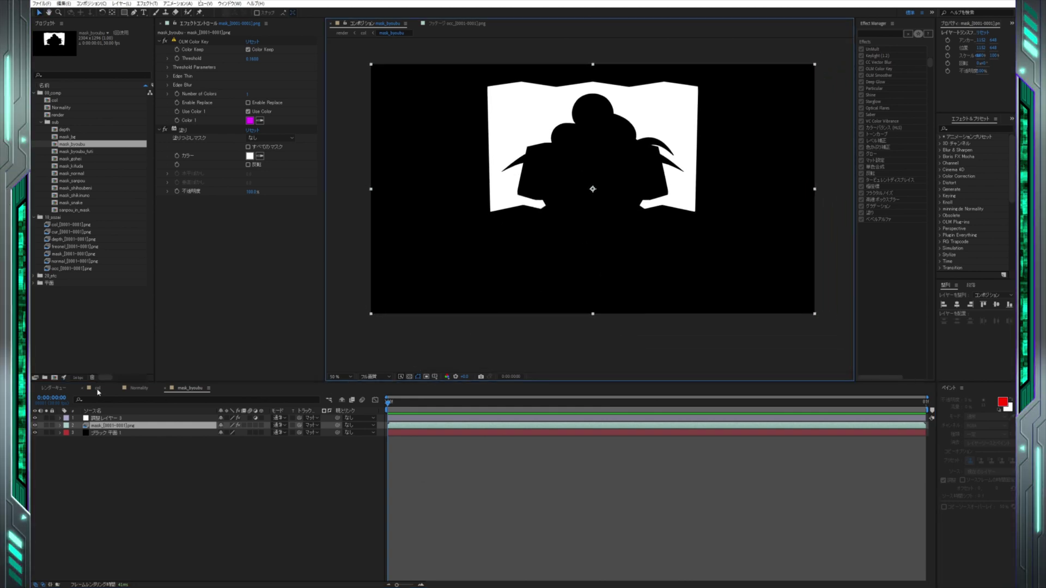
{"action": "left_click", "coordinate": [98, 388]}
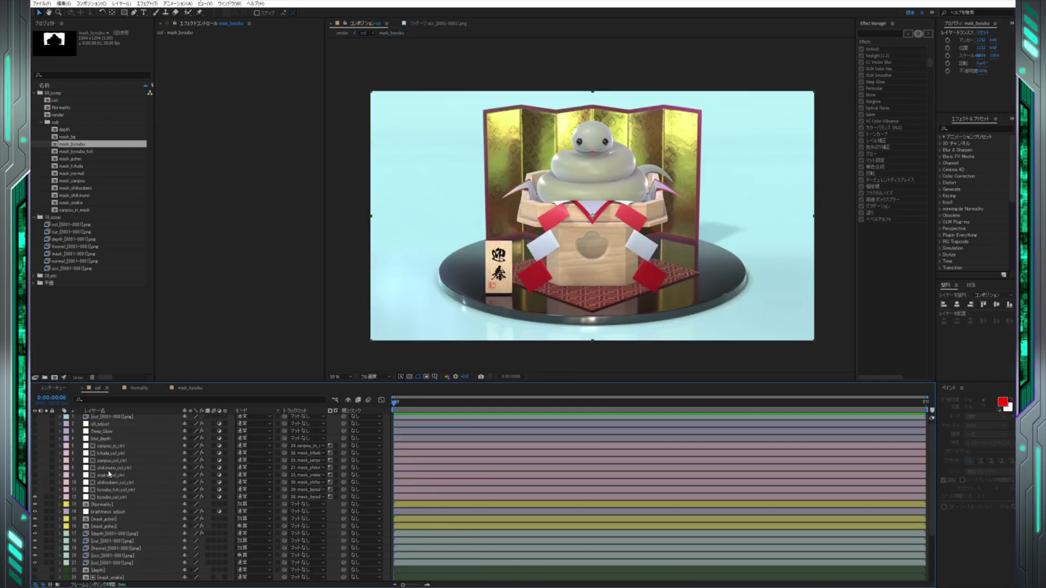
- Enable the snake and box *_col_ctrl layers, comparing the box with and without its correction
{"action": "left_click", "coordinate": [36, 492]}
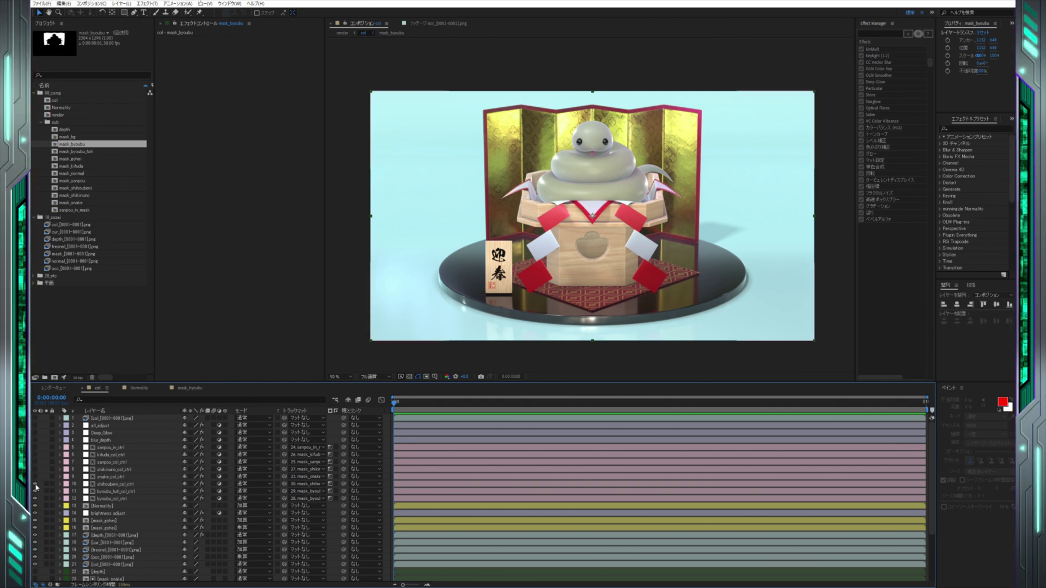
{"action": "left_click_drag", "start_coordinate": [36, 487], "coordinate": [36, 450]}
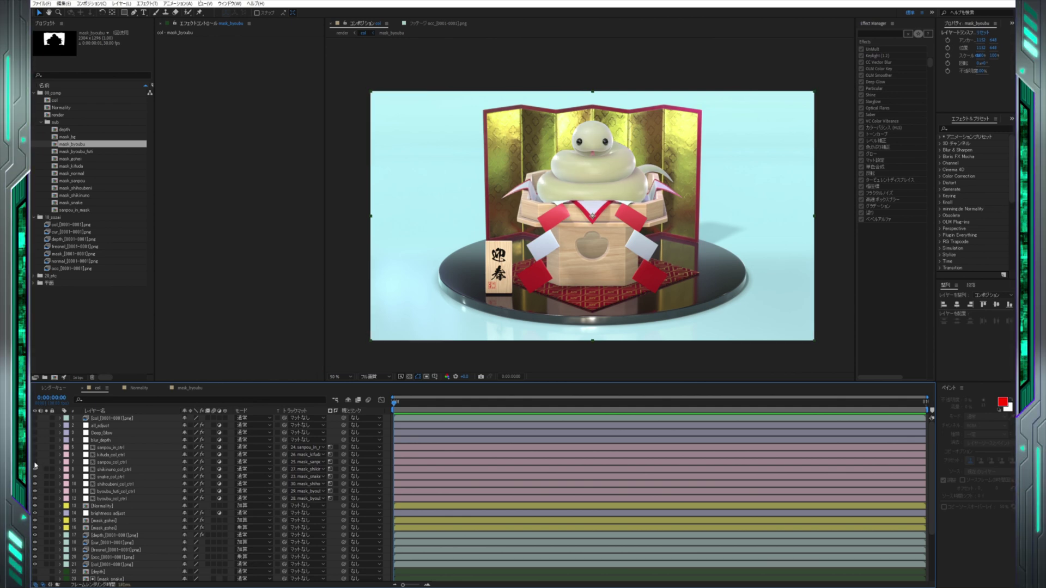
{"action": "left_click", "coordinate": [35, 448]}
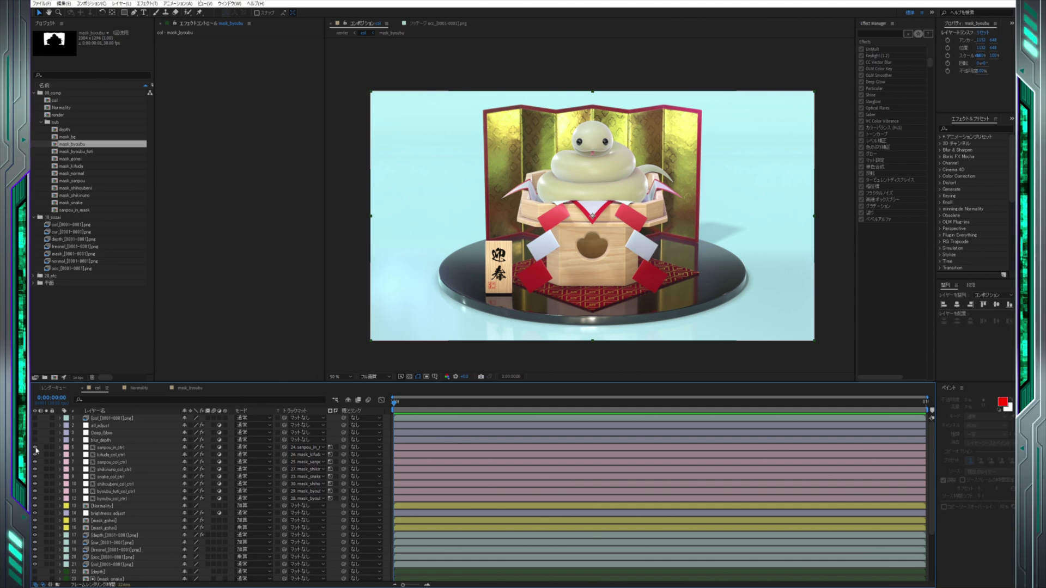
{"action": "left_click", "coordinate": [36, 448]}
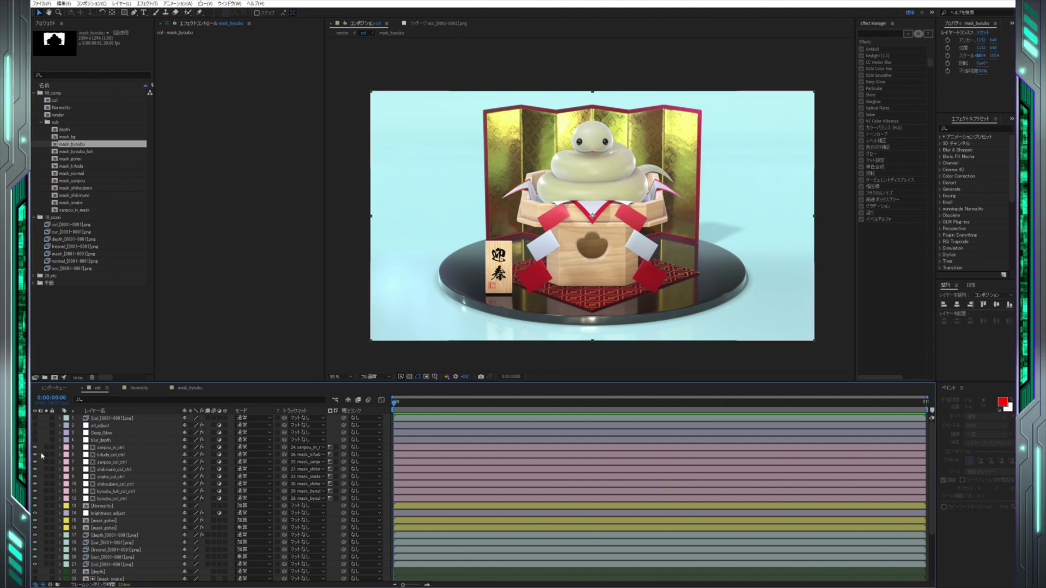
{"action": "left_click", "coordinate": [101, 440]}
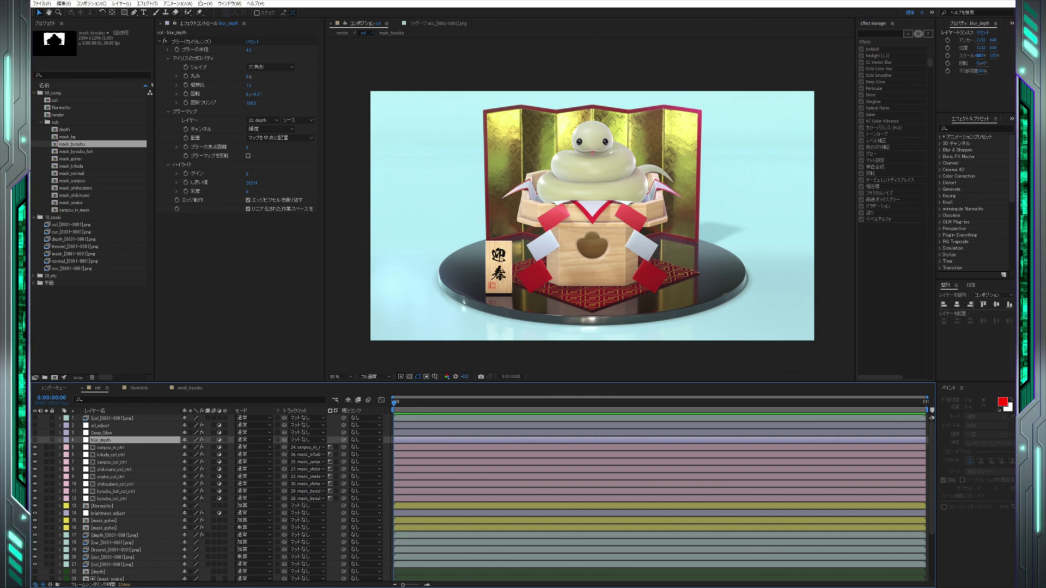
- Toggle blur_depth off and on to compare sharpness, leaving the depth blur enabled
{"action": "left_click", "coordinate": [35, 440]}
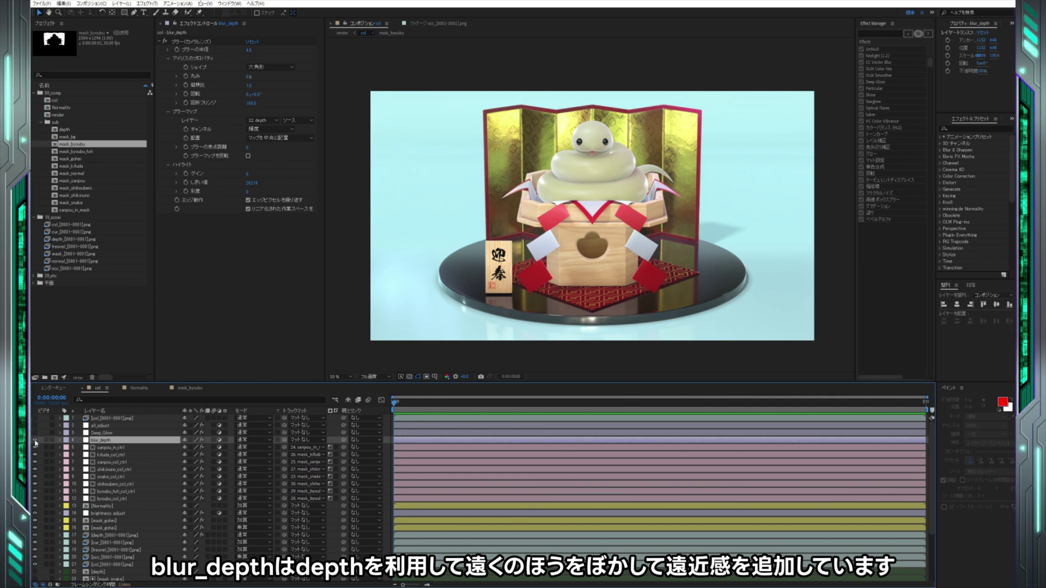
{"action": "left_click", "coordinate": [35, 440]}
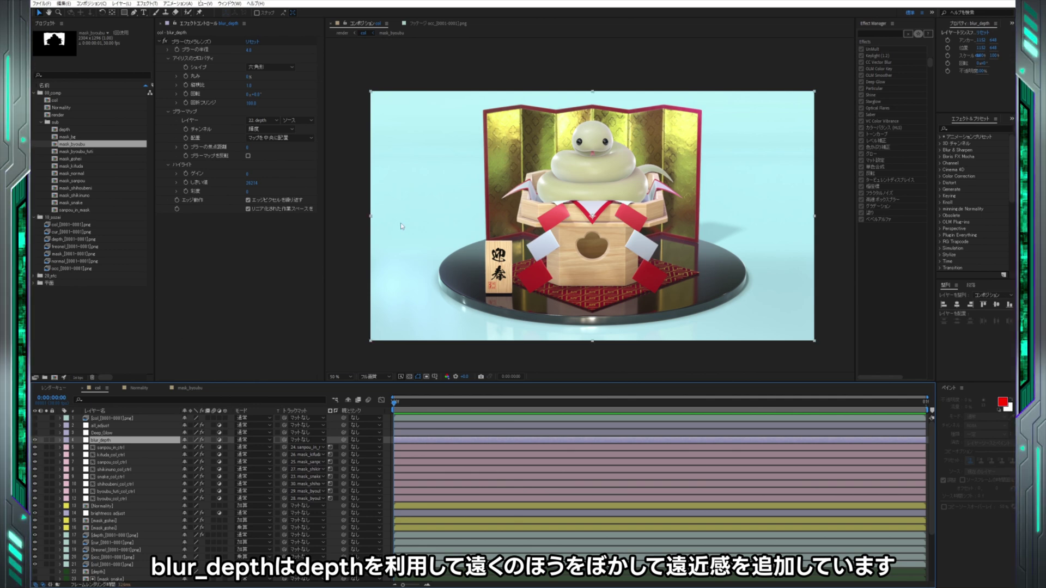
{"action": "scroll", "coordinate": [409, 224], "scroll_direction": "up", "scroll_amount": 1}
{"action": "scroll", "coordinate": [425, 228], "scroll_direction": "up", "scroll_amount": 1}
{"action": "scroll", "coordinate": [442, 231], "scroll_direction": "up", "scroll_amount": 1}
{"action": "scroll", "coordinate": [457, 235], "scroll_direction": "up", "scroll_amount": 1}
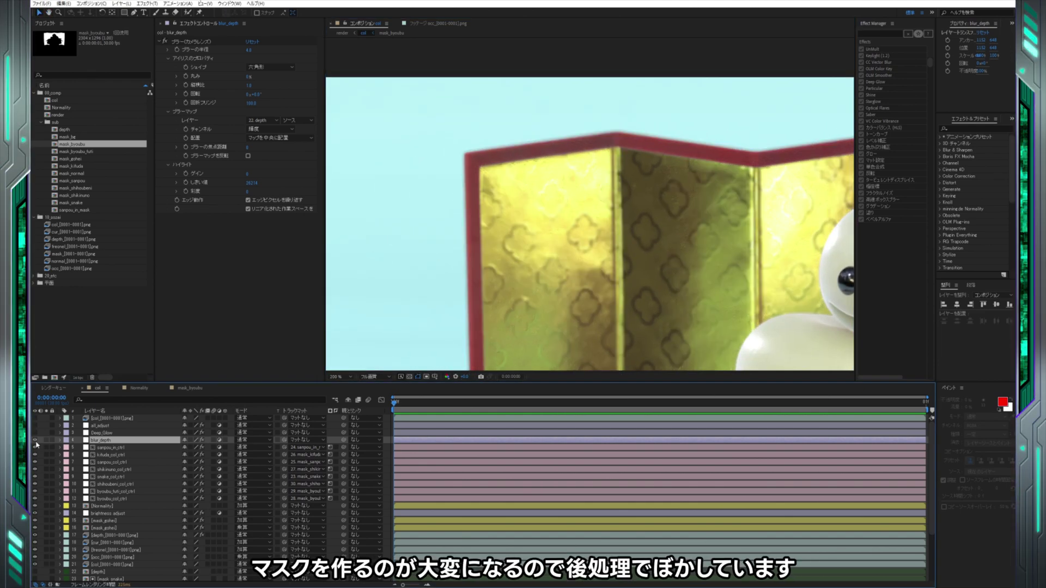
{"action": "left_click", "coordinate": [35, 441]}
{"action": "left_click", "coordinate": [35, 441]}
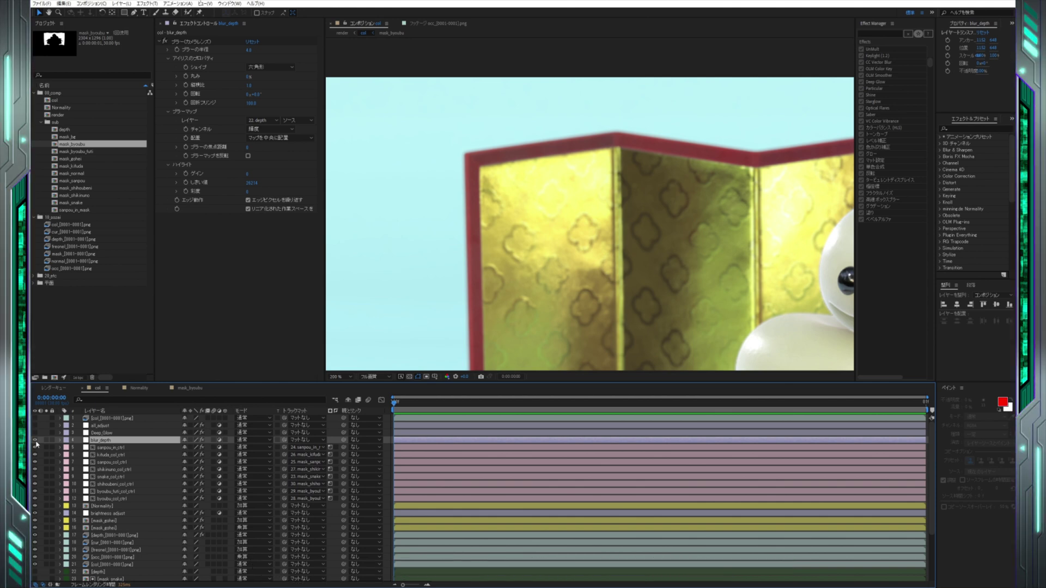
- Set the viewer magnification to Fit and zoom out to 50% to show the whole scene
{"action": "left_click", "coordinate": [350, 377]}
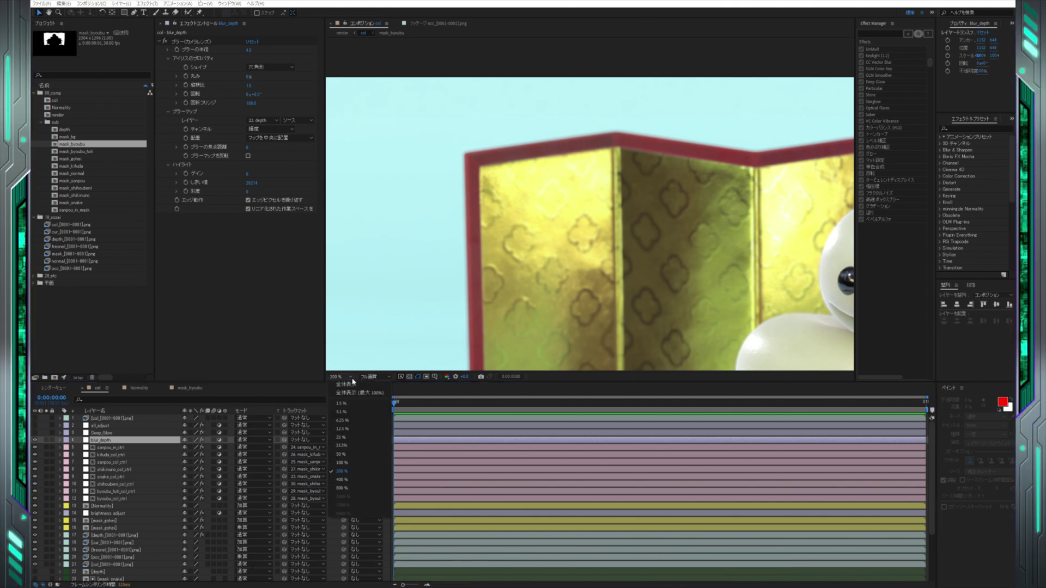
{"action": "left_click", "coordinate": [352, 385]}
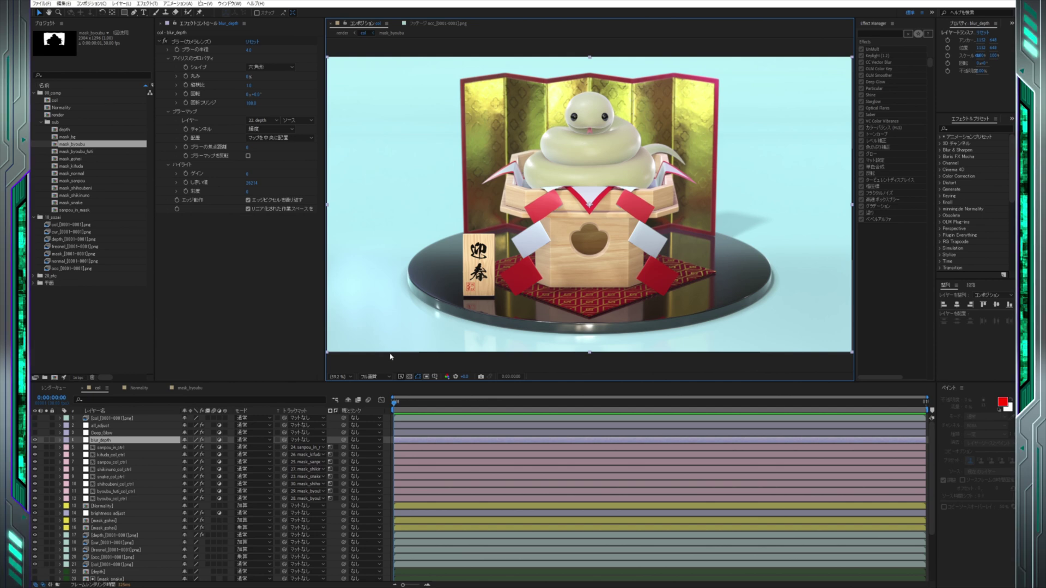
{"action": "scroll", "coordinate": [413, 303], "scroll_direction": "up", "scroll_amount": 2}
{"action": "scroll", "coordinate": [413, 303], "scroll_direction": "down", "scroll_amount": 2}
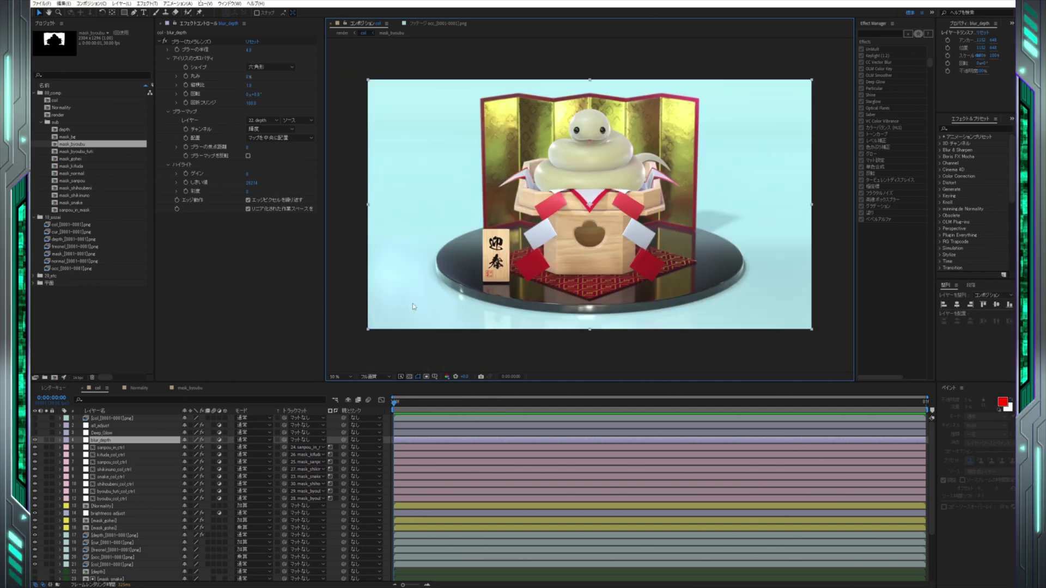
- Compare the Deep_Glow layer on and off, leave it on, and enable the all_adjust Tone Curve layer
{"action": "left_click", "coordinate": [34, 432]}
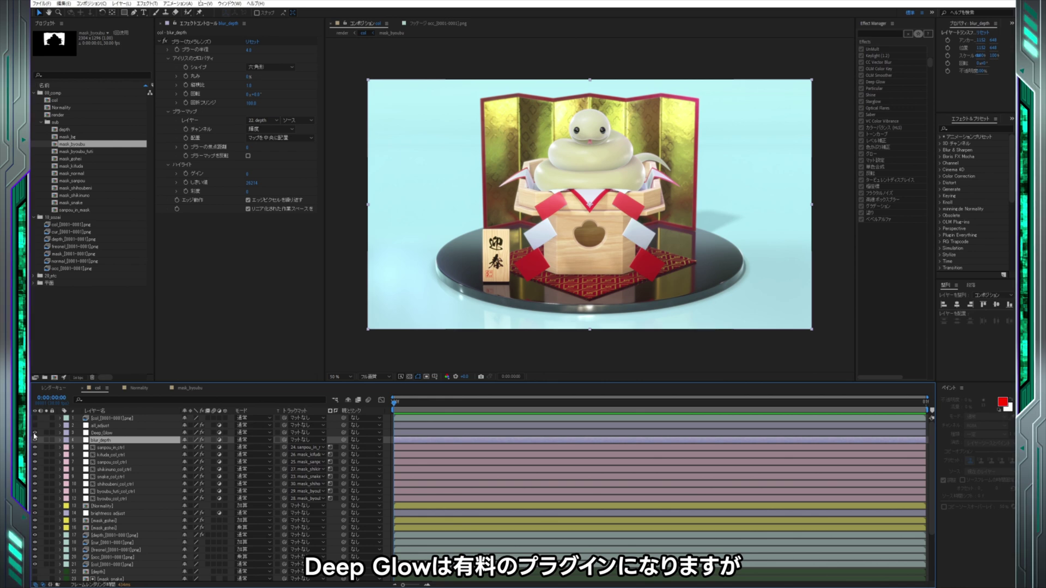
{"action": "left_click", "coordinate": [35, 433]}
{"action": "left_click", "coordinate": [34, 432]}
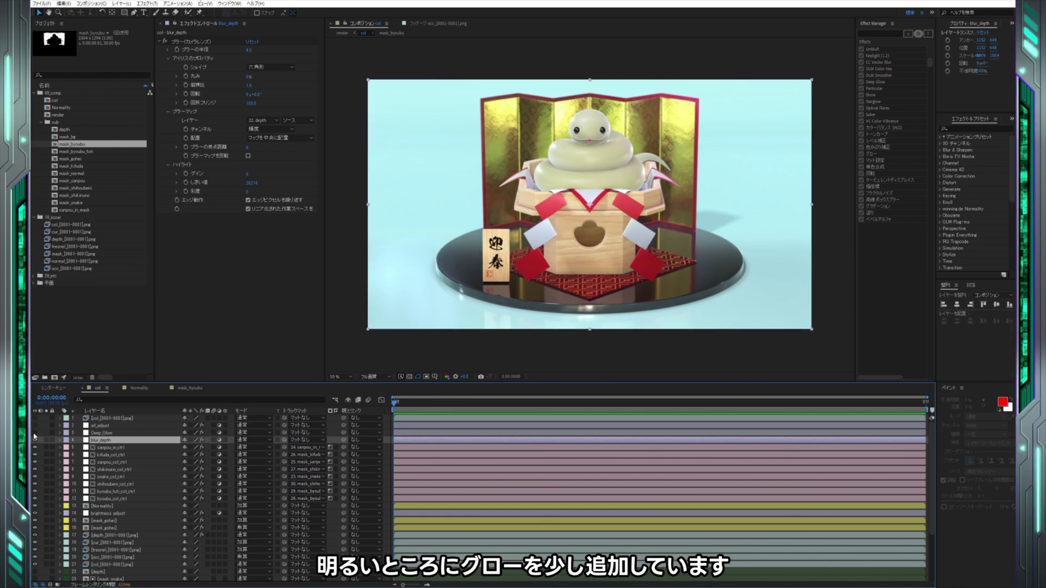
{"action": "left_click", "coordinate": [35, 432]}
{"action": "left_click", "coordinate": [42, 426]}
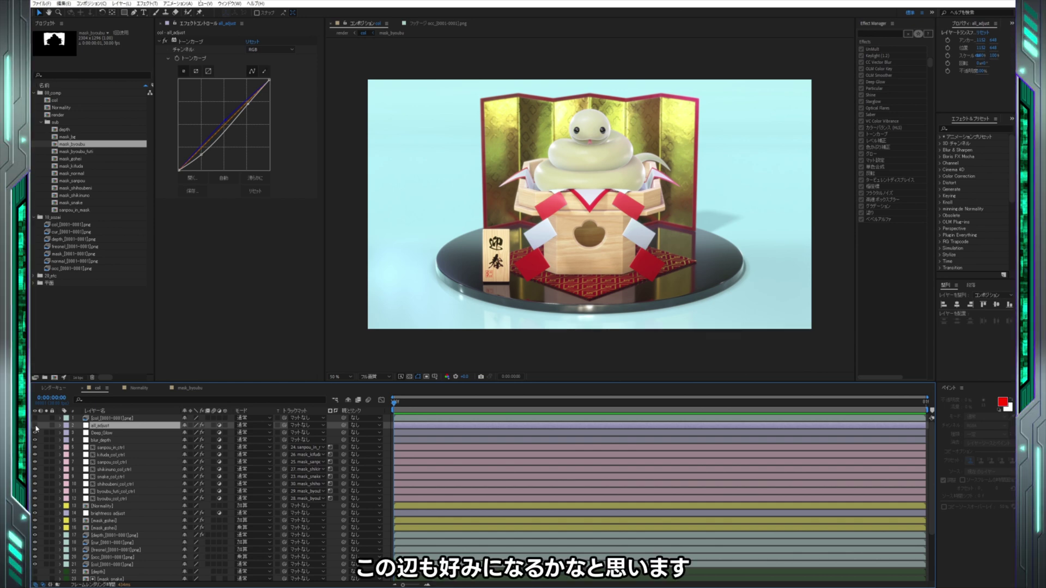
{"action": "left_click", "coordinate": [35, 427]}
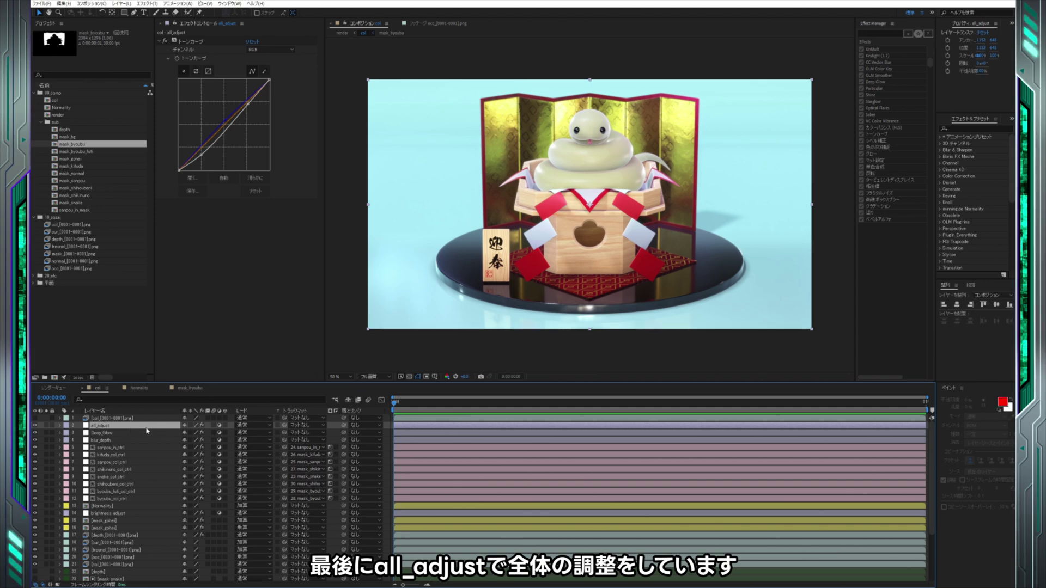
{"action": "left_click", "coordinate": [124, 419]}
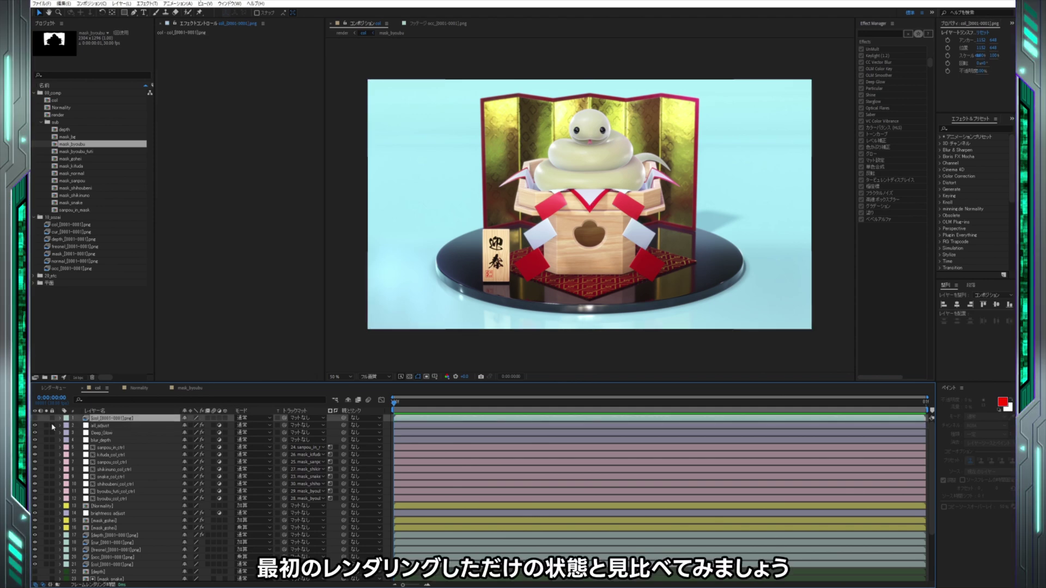
{"action": "left_click", "coordinate": [36, 426]}
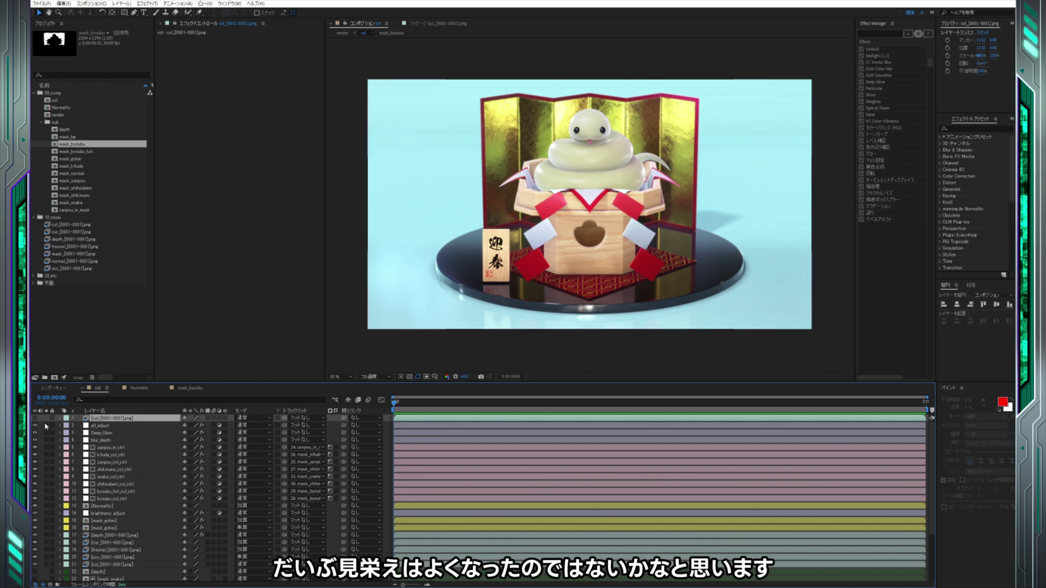
{"action": "left_click", "coordinate": [35, 419]}
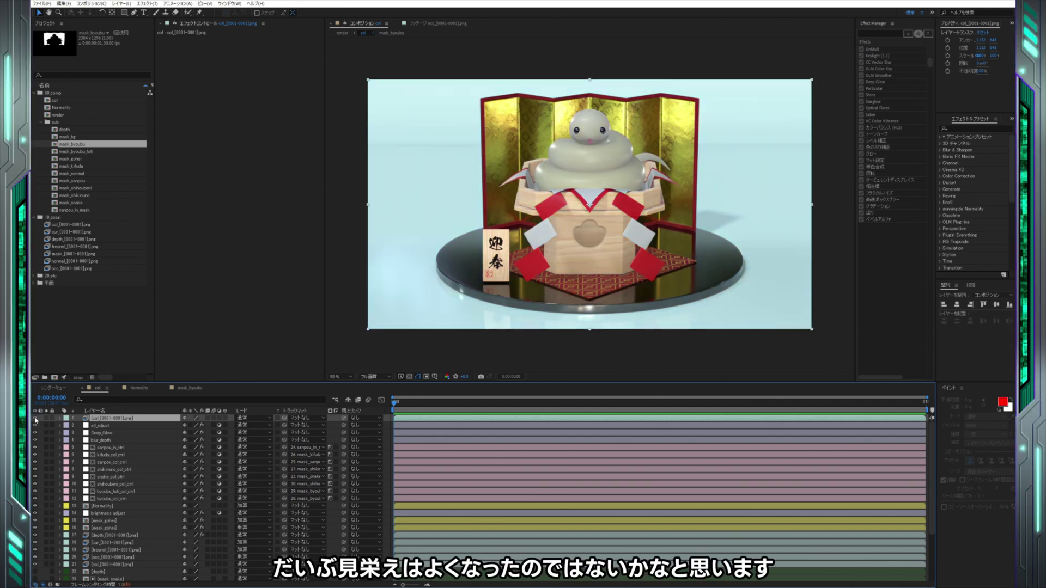
{"action": "left_click", "coordinate": [35, 419]}
{"action": "left_click", "coordinate": [35, 419]}
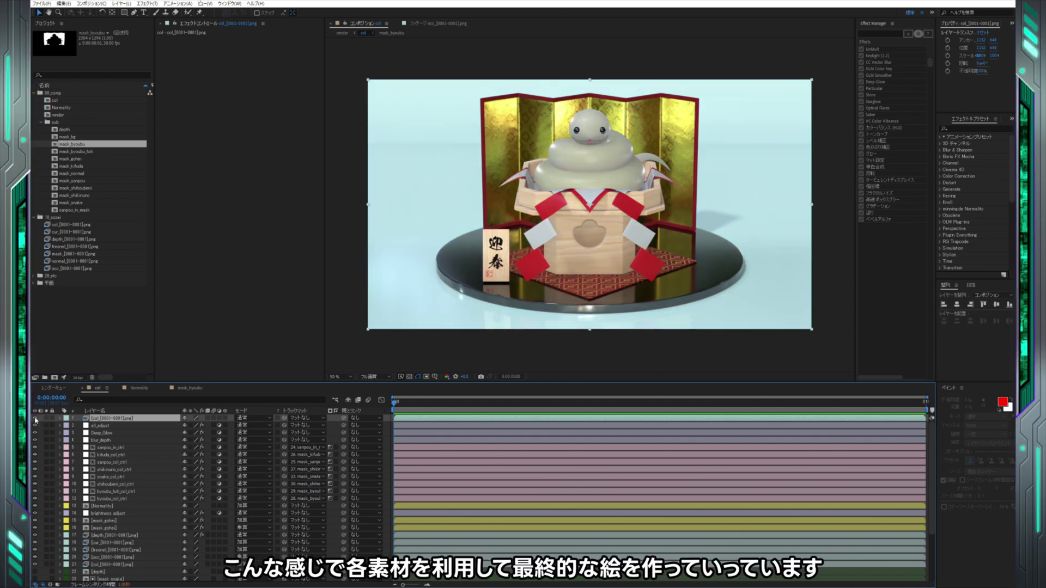
{"action": "left_click", "coordinate": [35, 419]}
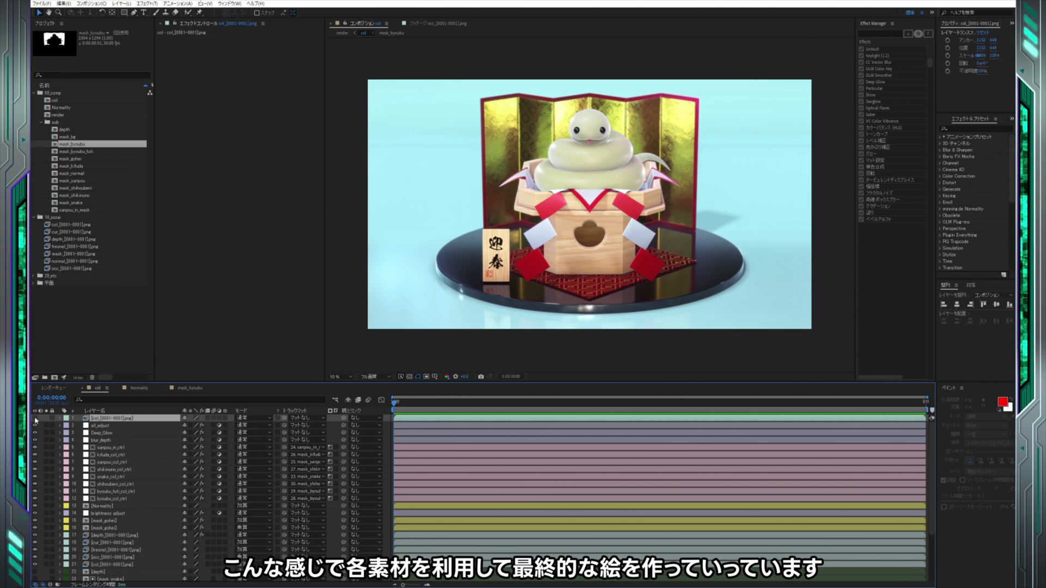
{"action": "left_click", "coordinate": [35, 419]}
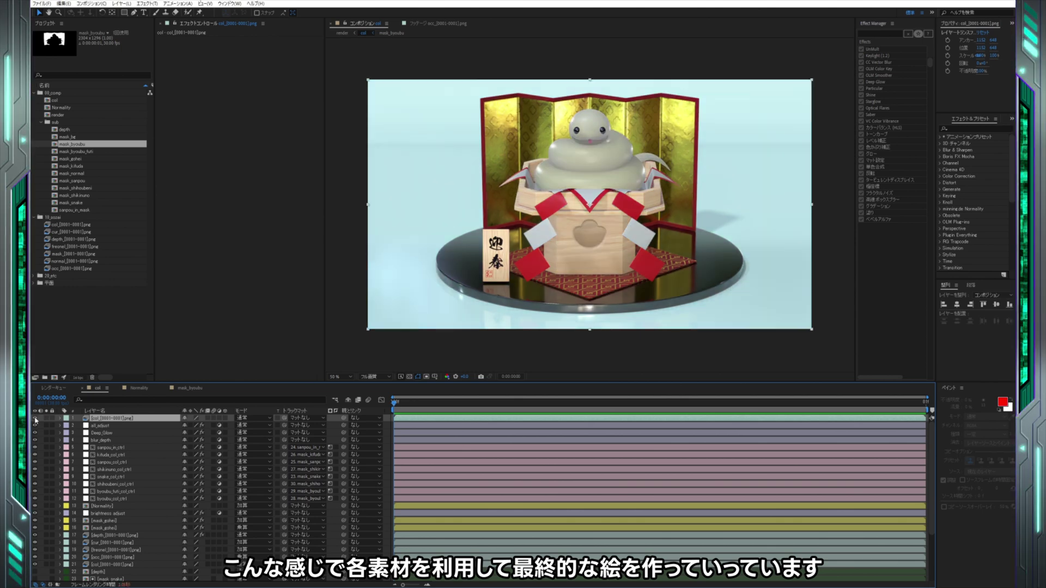
{"action": "left_click", "coordinate": [35, 419]}
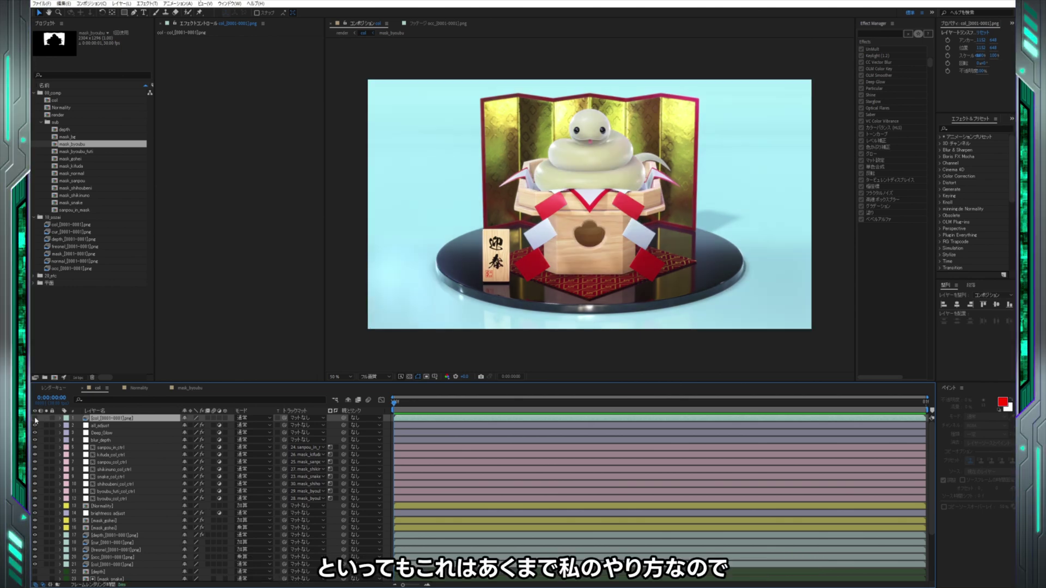
{"action": "left_click", "coordinate": [146, 433]}
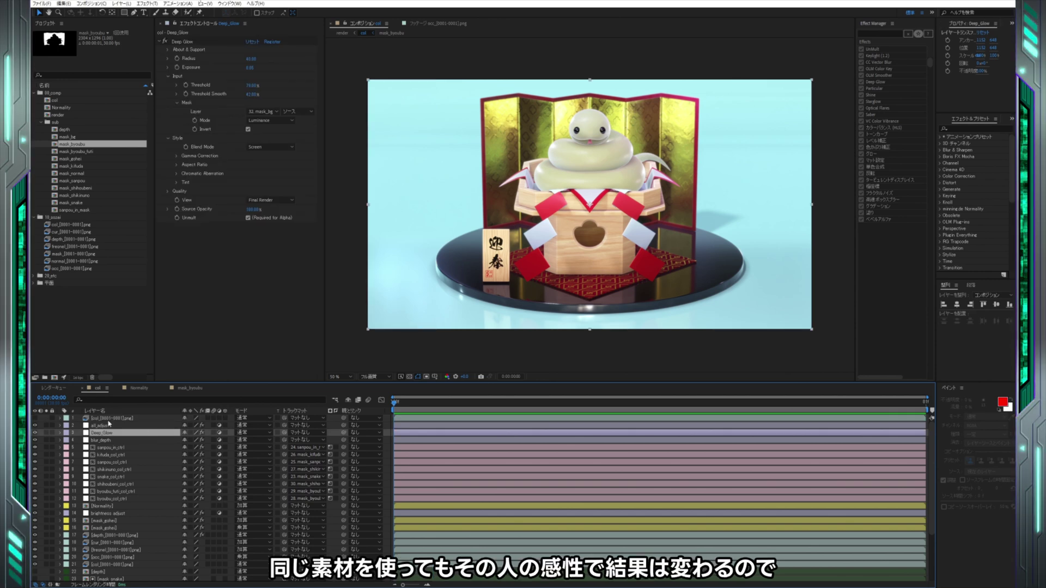
{"action": "key", "text": "ctrl+Up"}
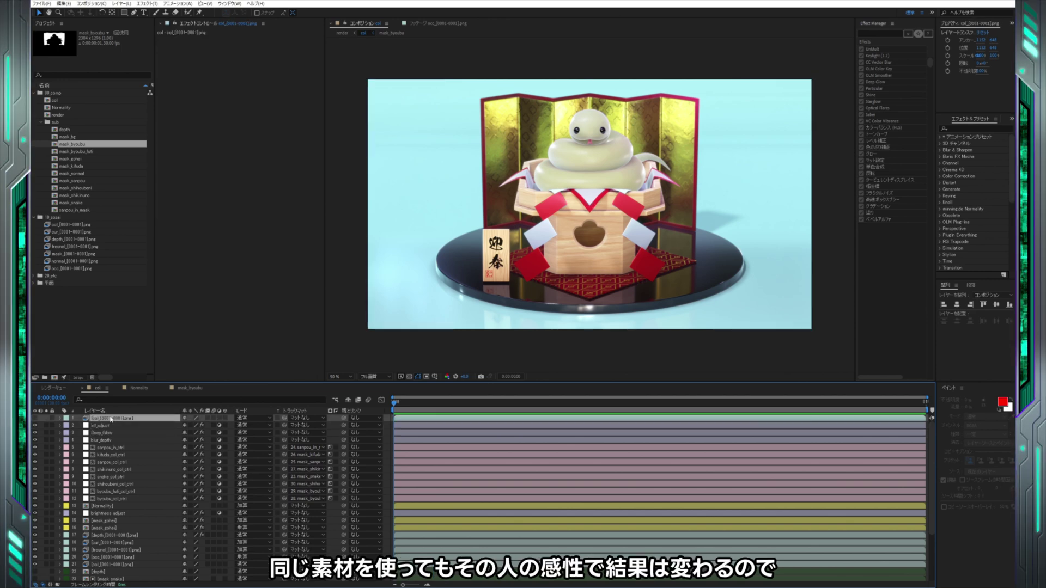
{"action": "left_click", "coordinate": [110, 420]}
{"action": "left_click", "coordinate": [107, 346]}
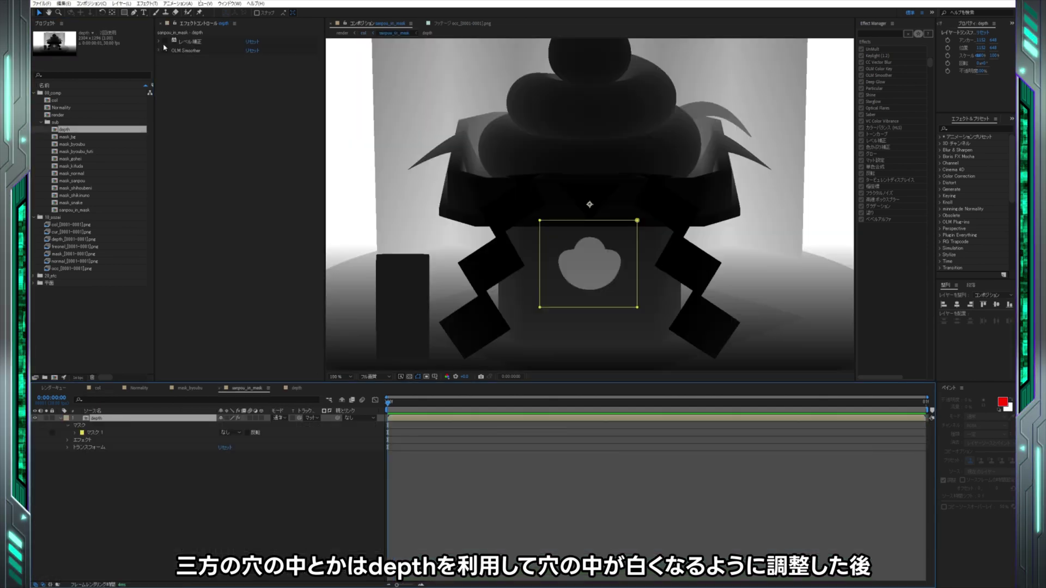
- Enable Levels and OLM Smoother on the depth layer and set Mask 1's mode to Add
{"action": "left_click", "coordinate": [164, 41]}
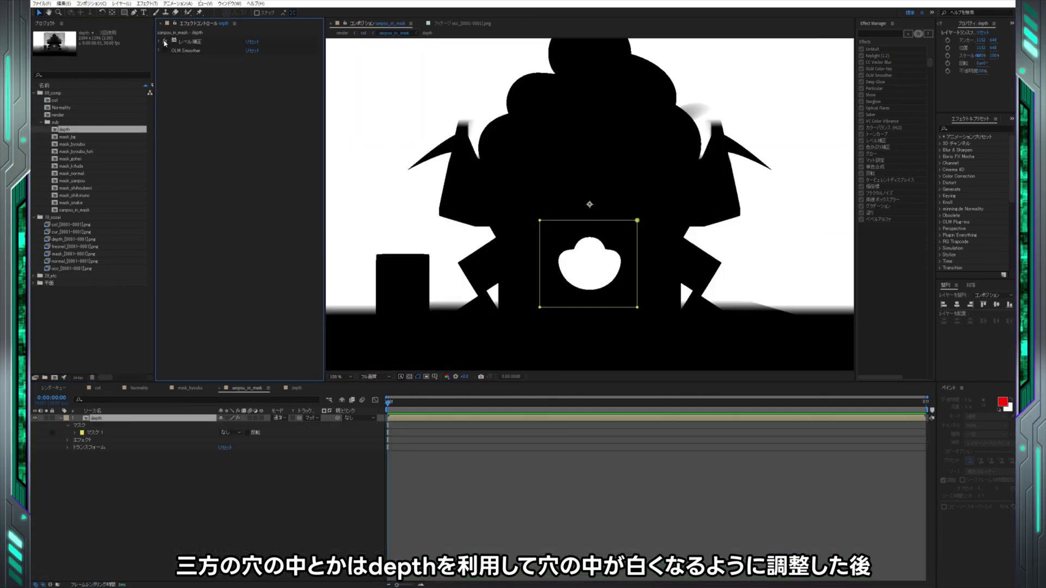
{"action": "left_click", "coordinate": [165, 50]}
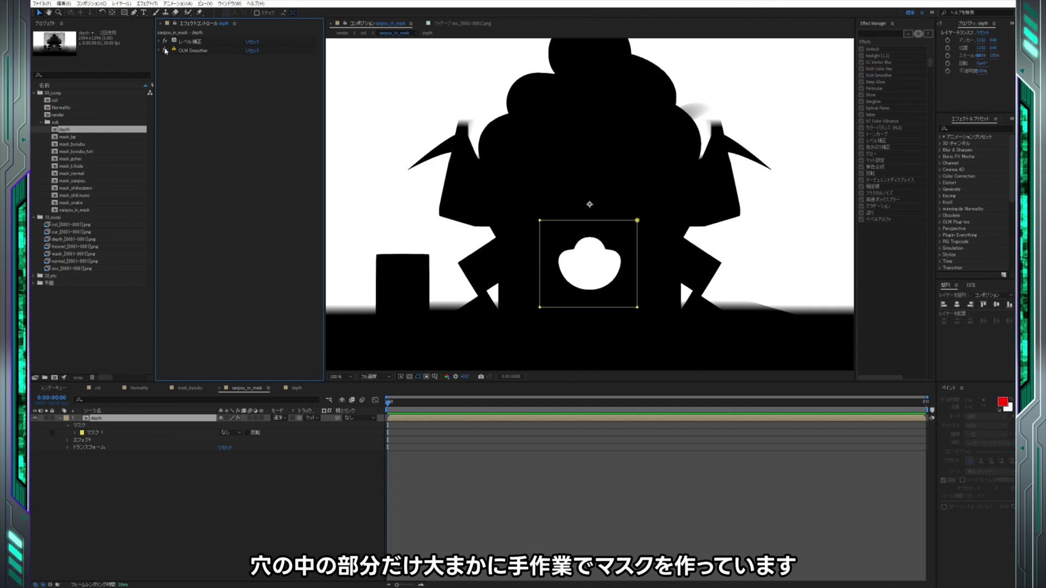
{"action": "left_click", "coordinate": [233, 433]}
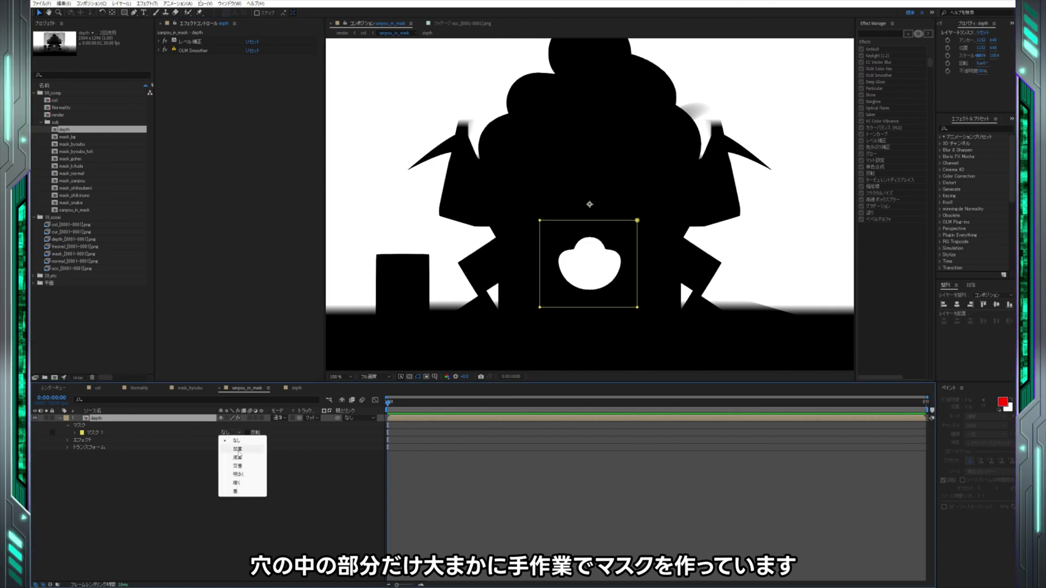
{"action": "left_click", "coordinate": [237, 450]}
{"action": "left_click", "coordinate": [253, 480]}
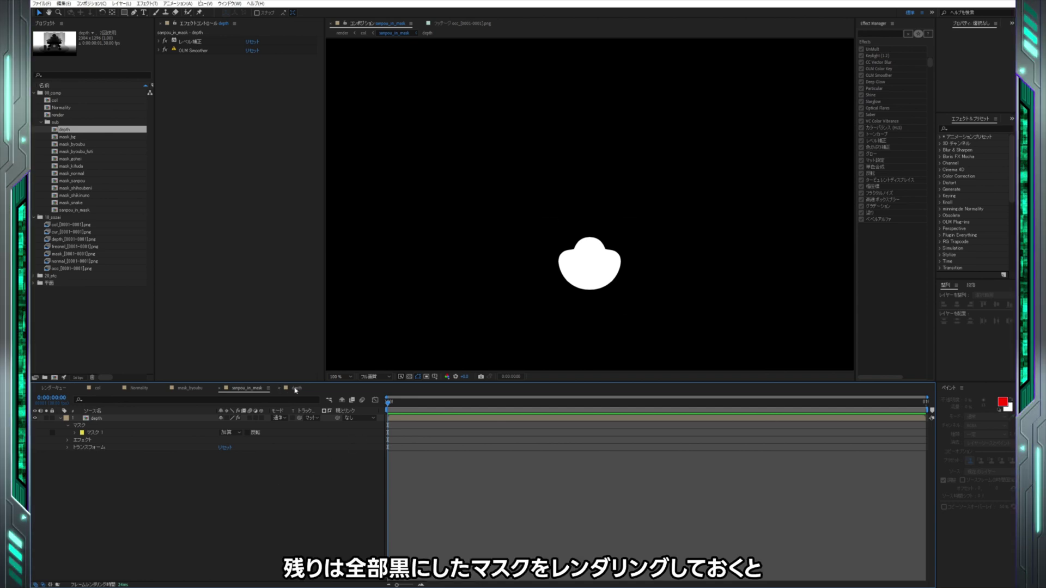
- Switch back to the col composition showing the full-colour kagami-mochi render
{"action": "left_click", "coordinate": [99, 389]}
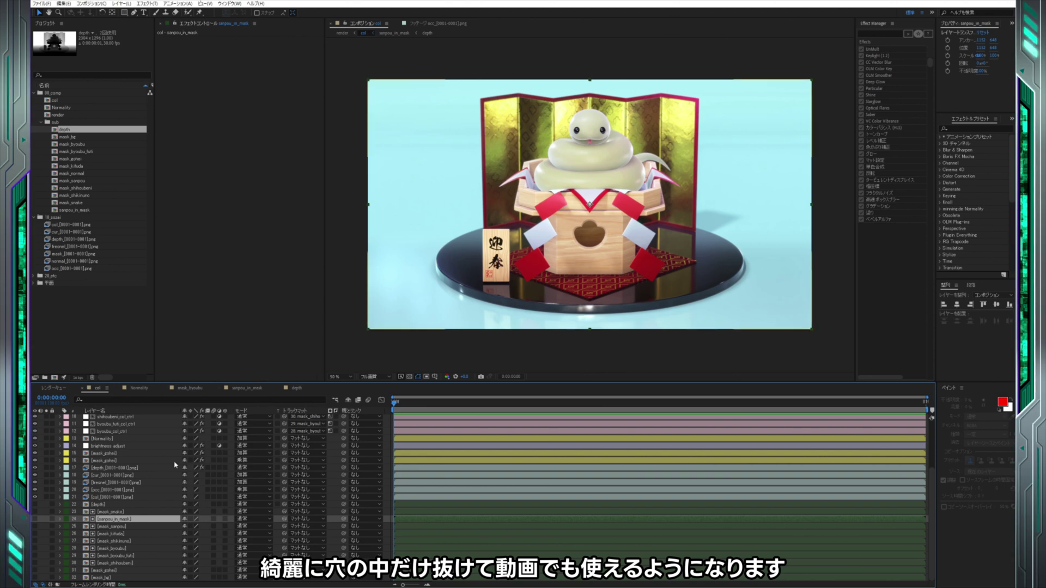